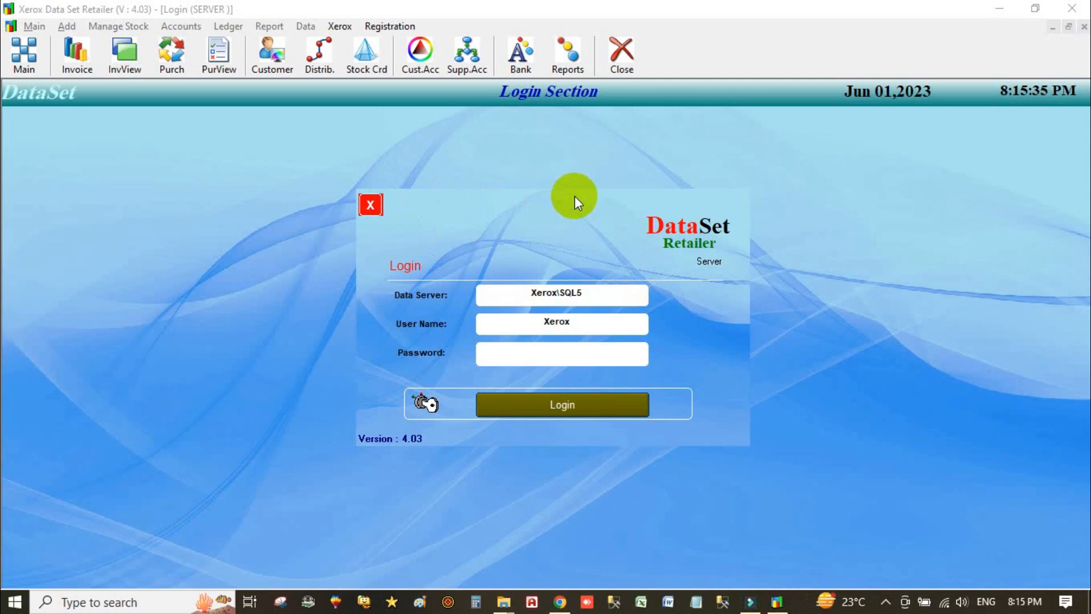
- Log in to the server and bring up the Main Section screen
click(556, 409)
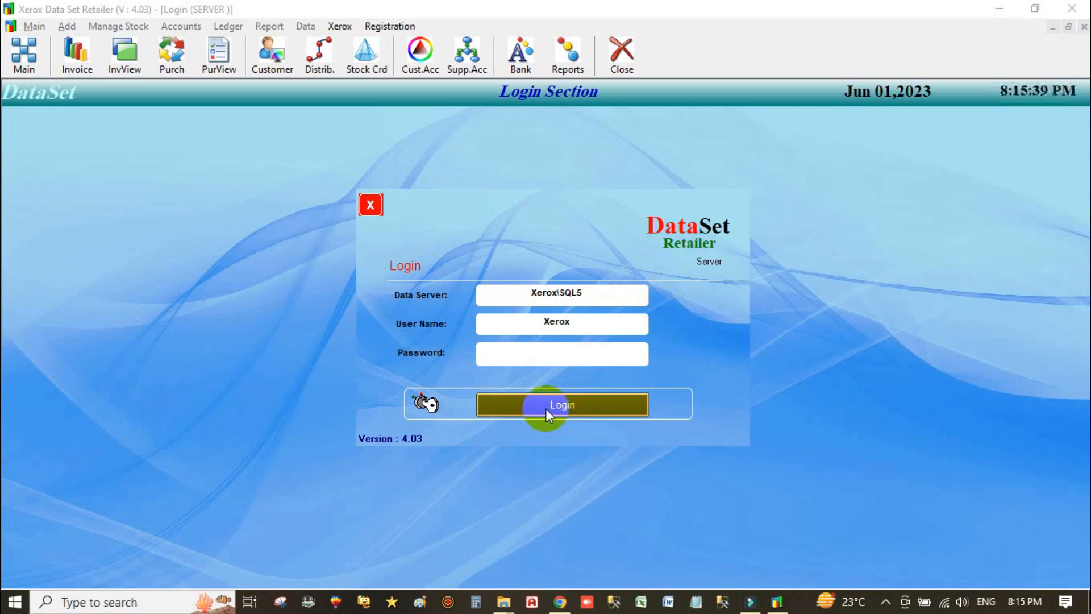
click(546, 408)
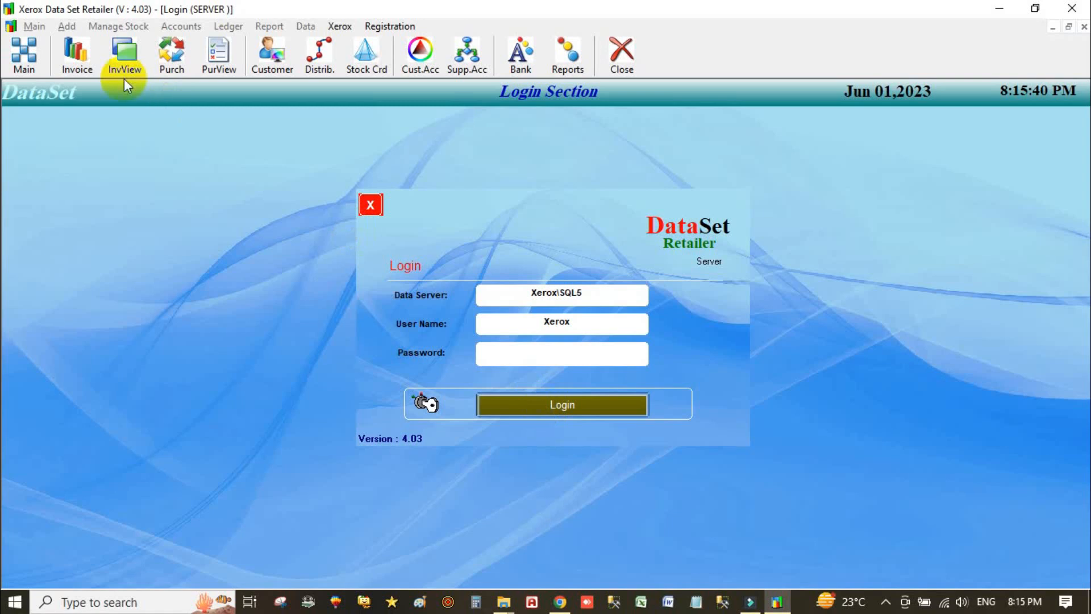
click(33, 26)
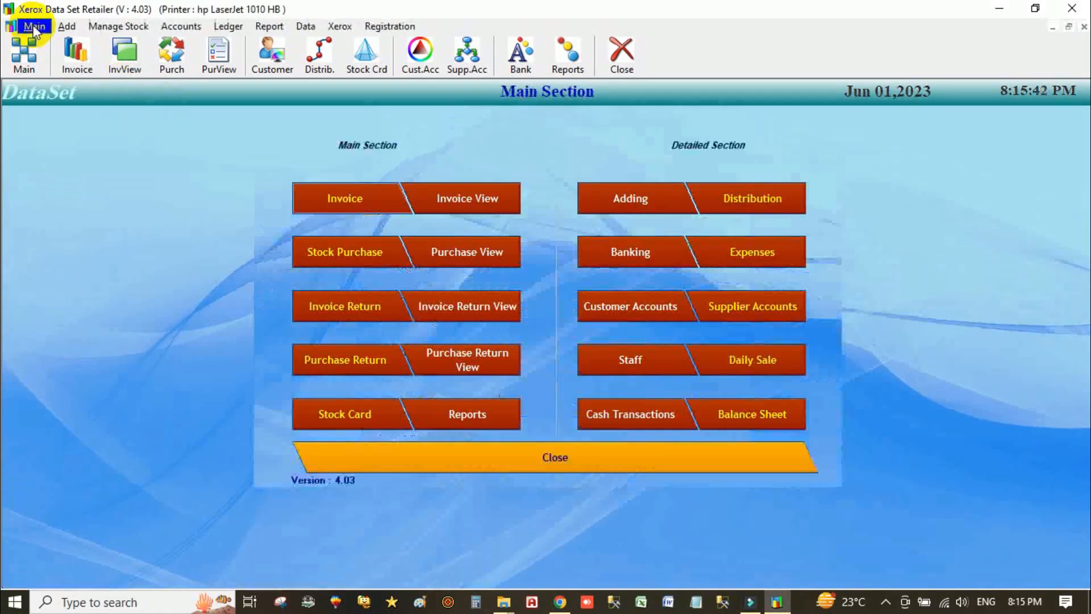
- Look over the General page of Main > Options, then close Options
click(31, 28)
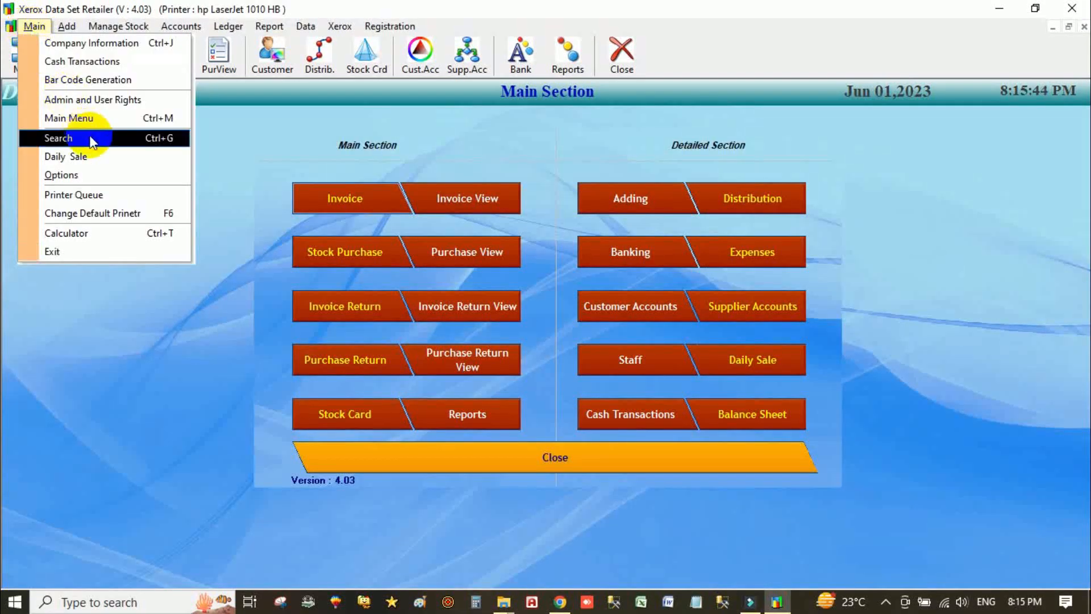
click(99, 174)
click(291, 98)
click(467, 166)
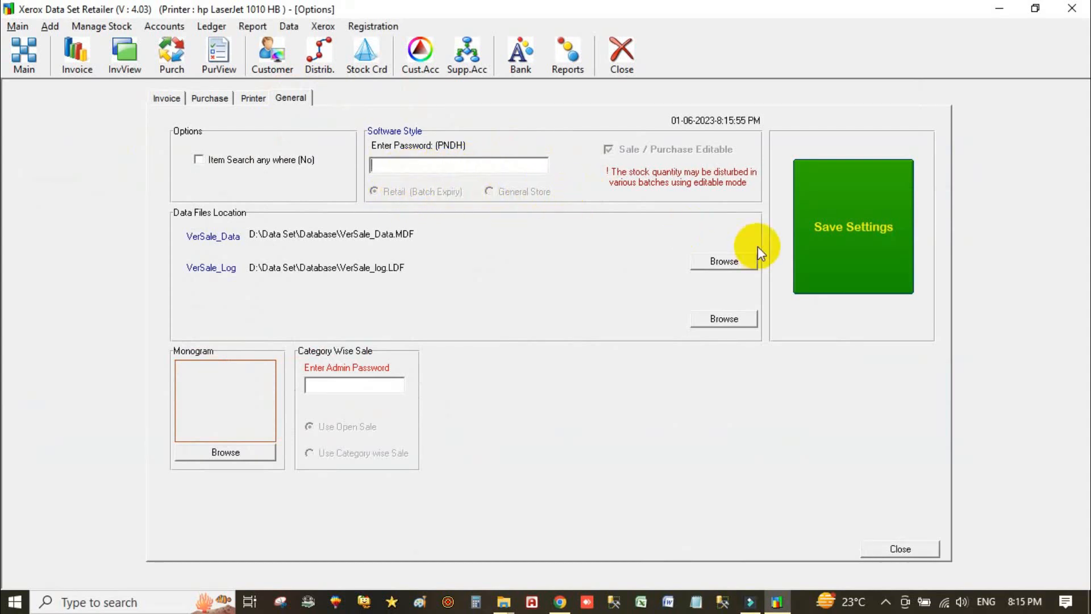
click(895, 547)
click(355, 255)
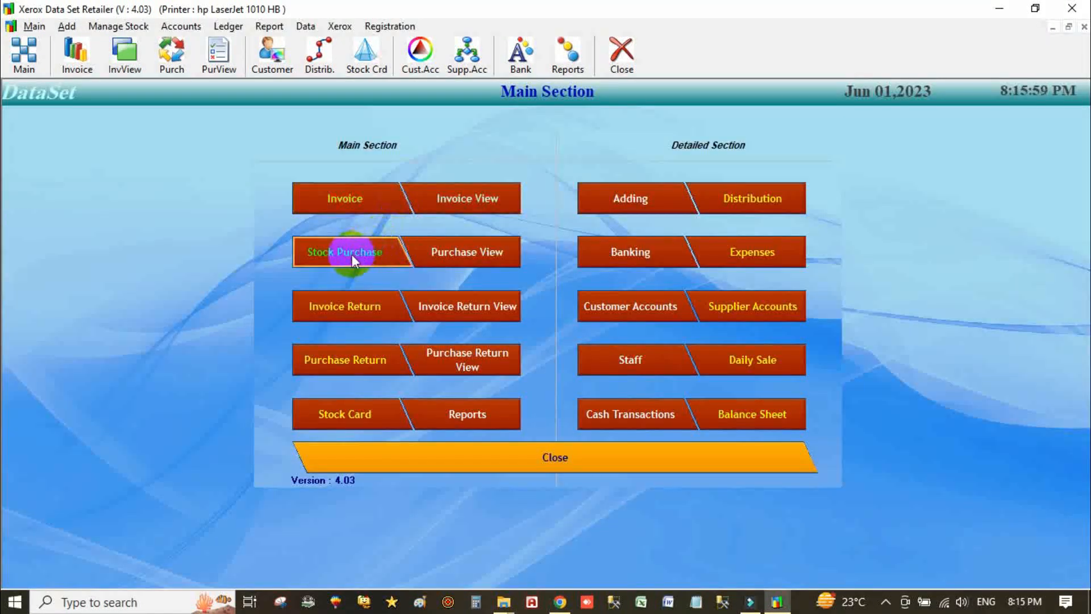
click(345, 196)
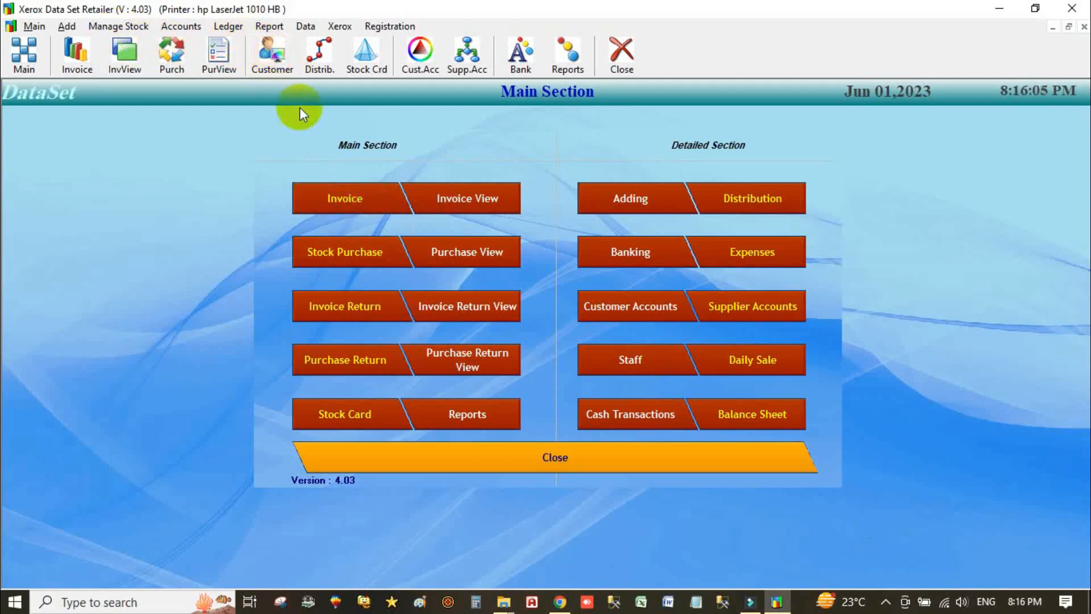
- Open the customer records form and switch to its Region records
click(68, 28)
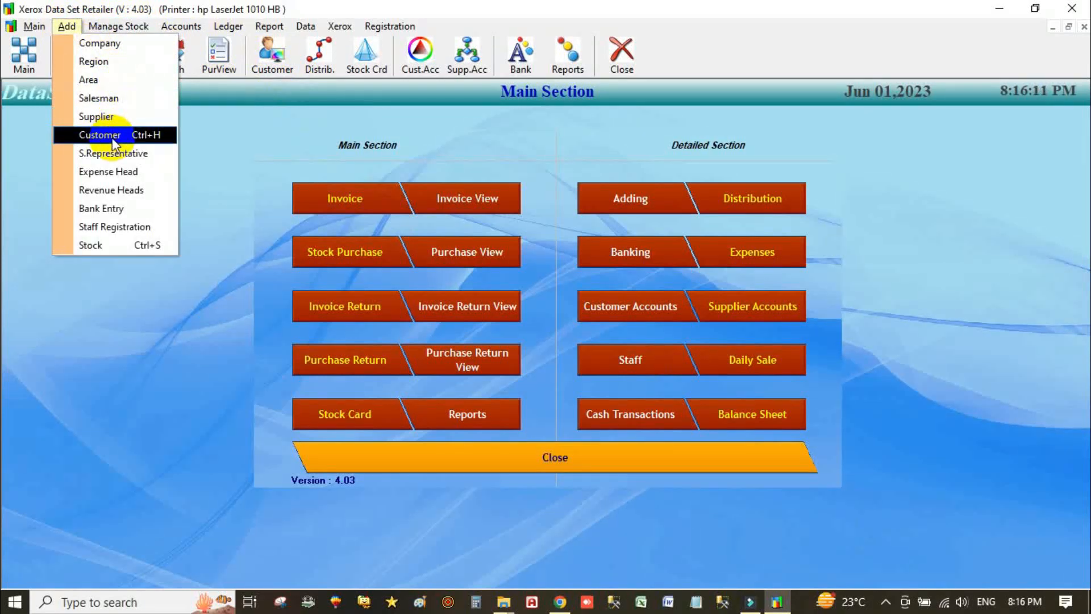
click(126, 135)
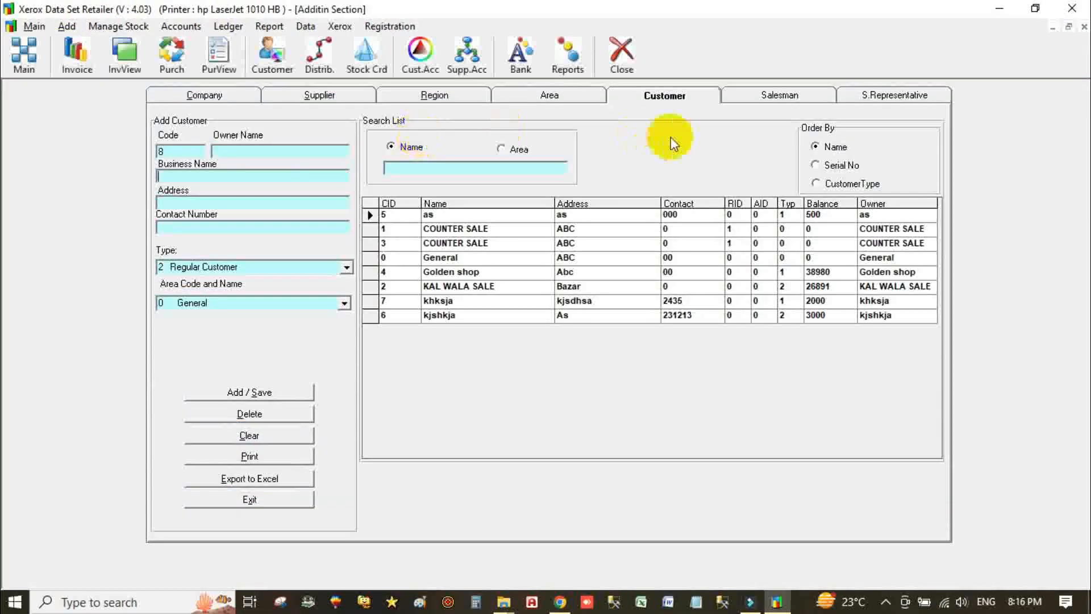
click(568, 95)
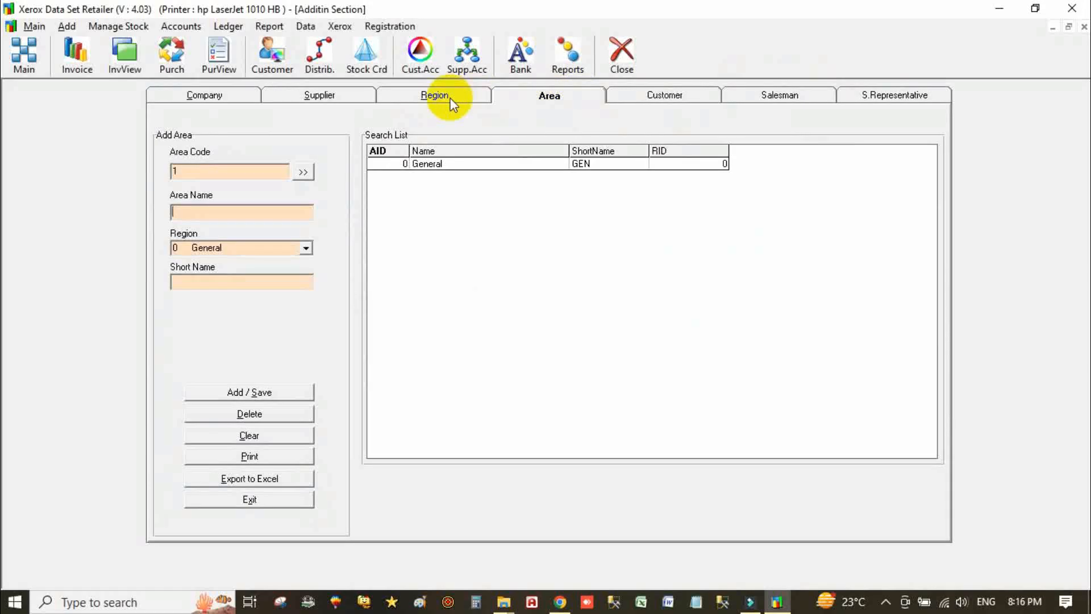
click(451, 98)
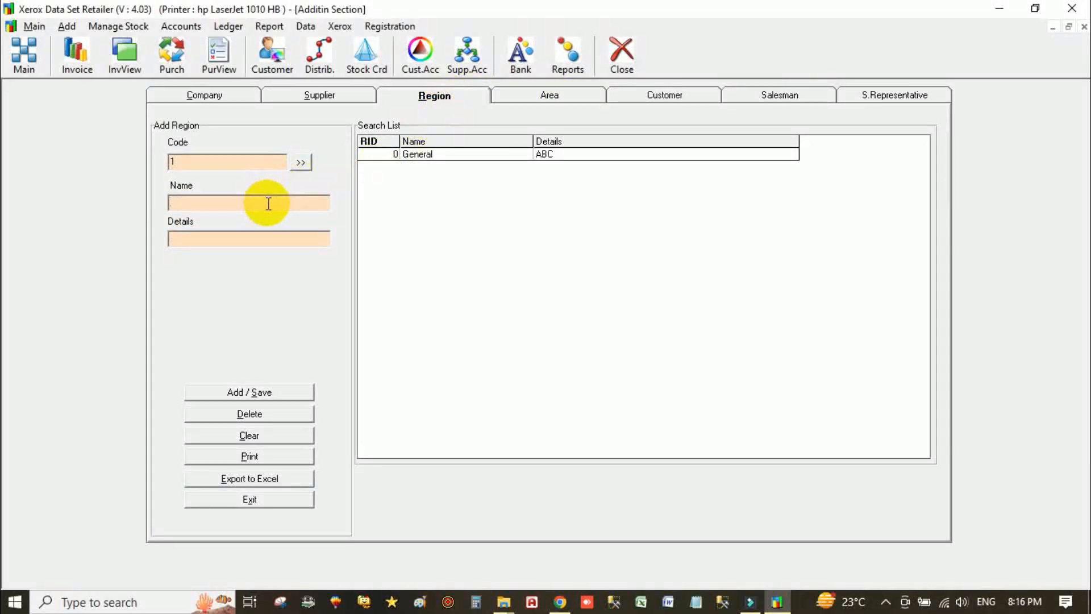
- Save region Peshawar with details 'All Peshawar District' and confirm it was added
click(226, 240)
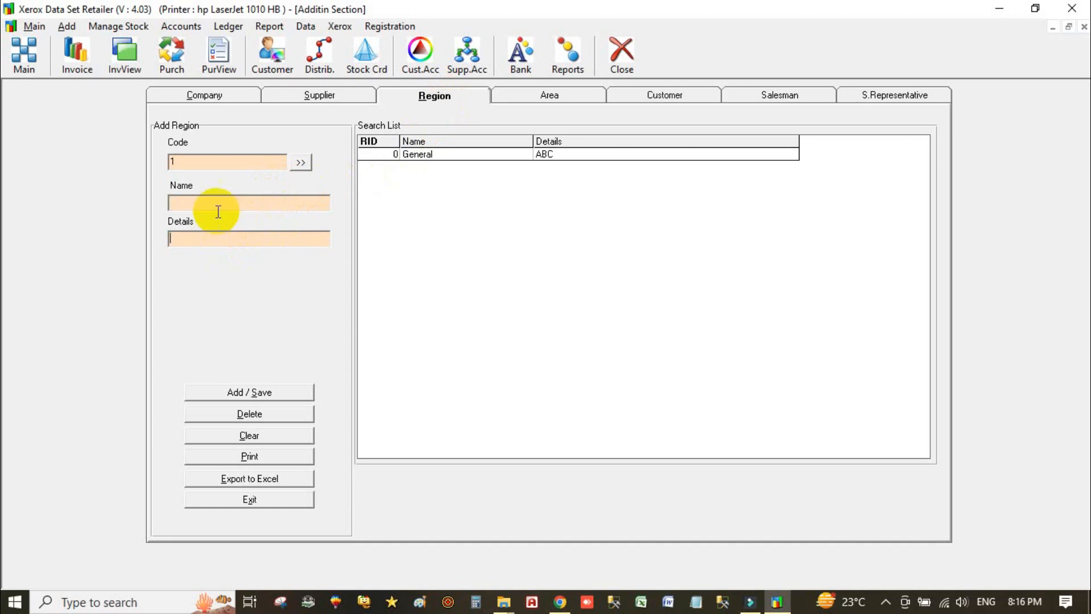
click(189, 208)
text(Peshawar)
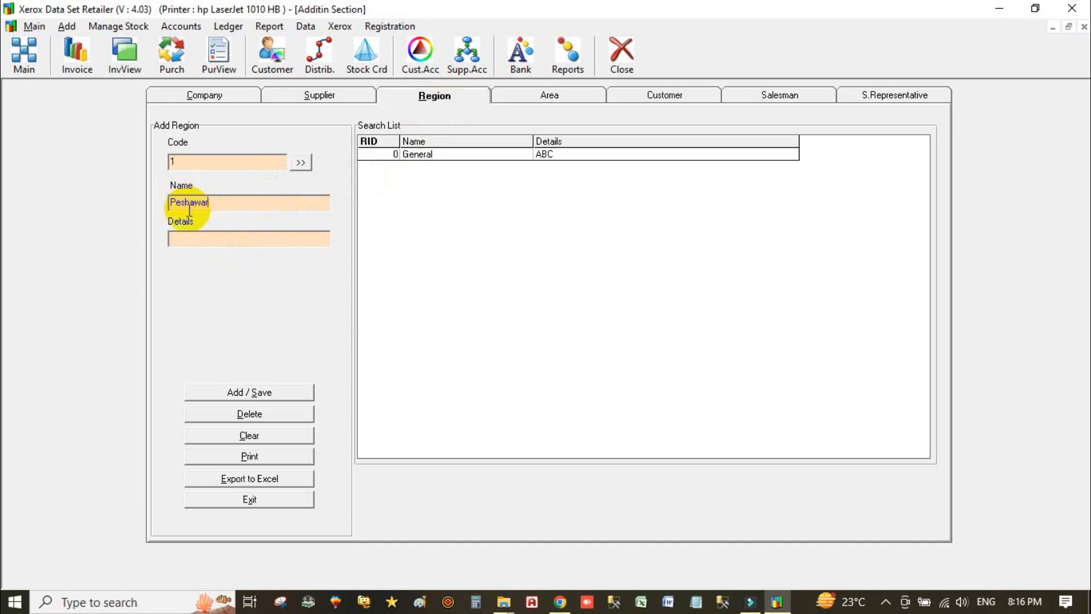
text(Al)
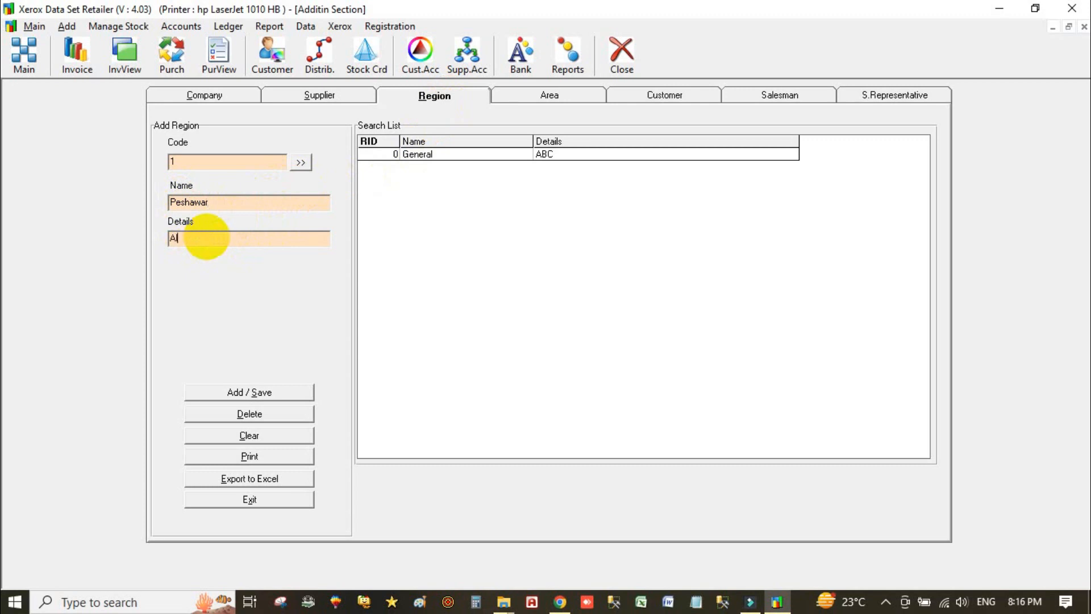
text(l Peshawar Disttrict)
click(251, 396)
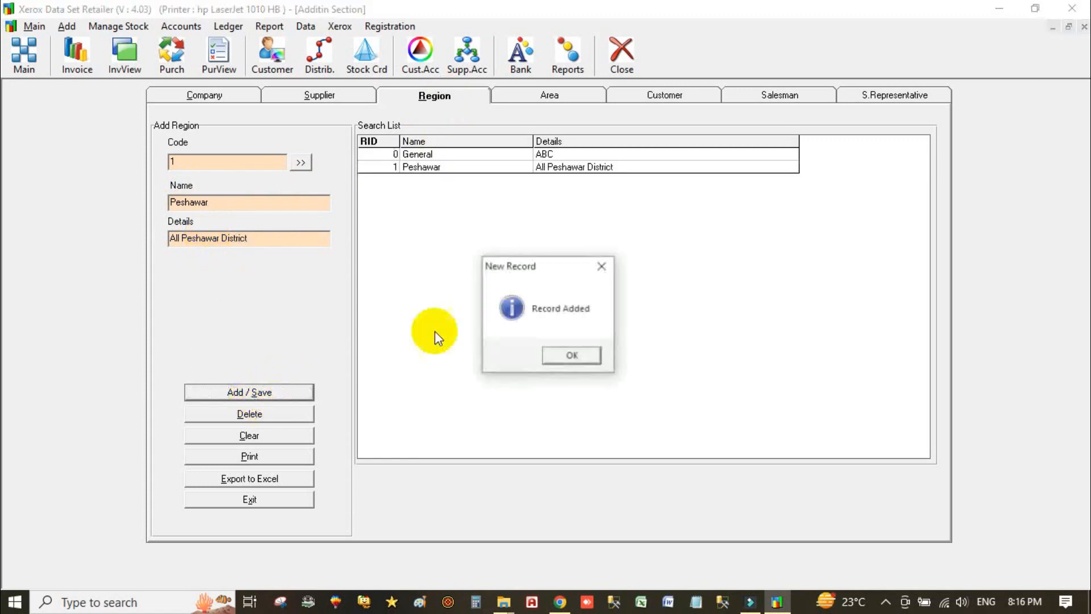
click(573, 357)
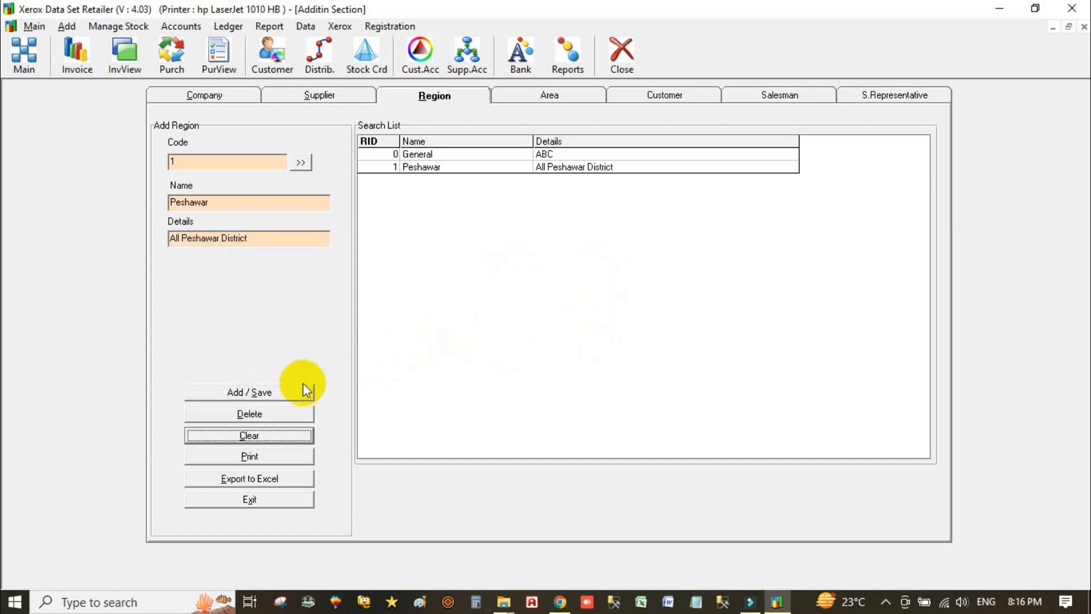
- Save area record CHD Rd in region Peshawar with short name CHDR
click(551, 94)
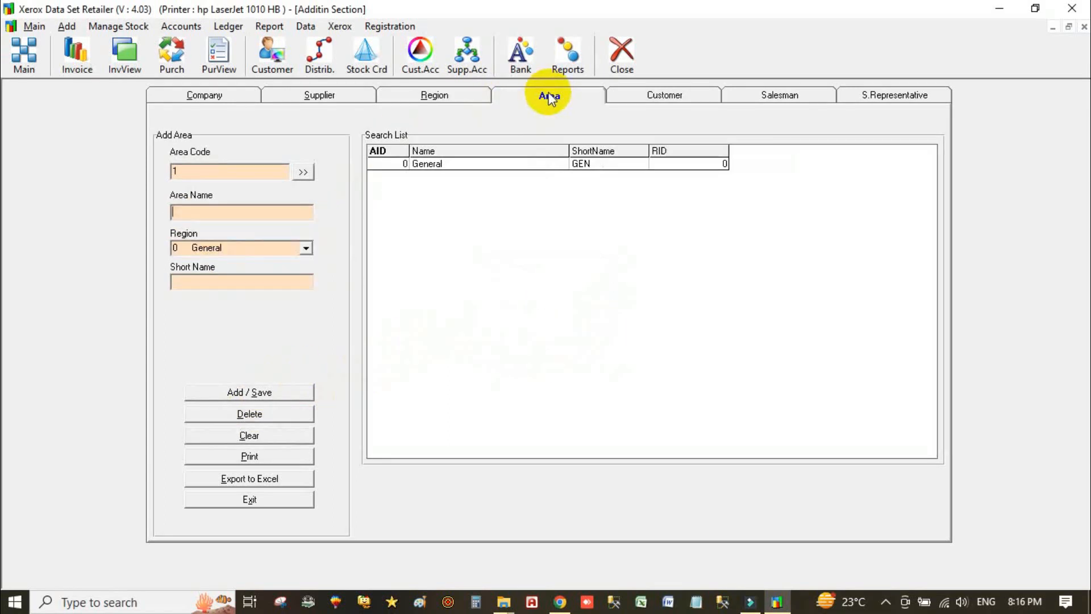
click(235, 213)
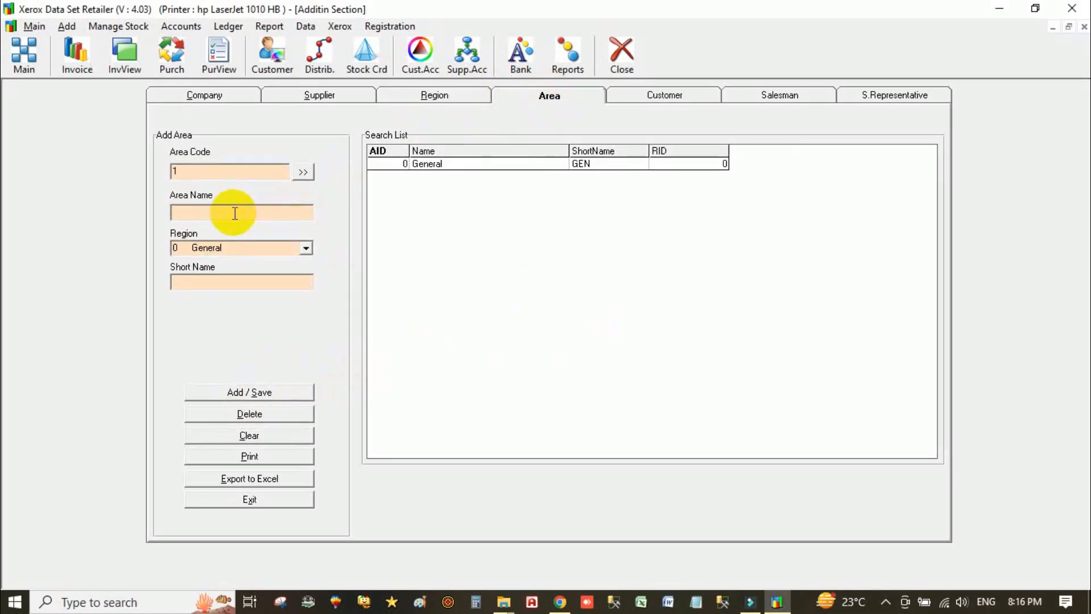
text(CHD Rd)
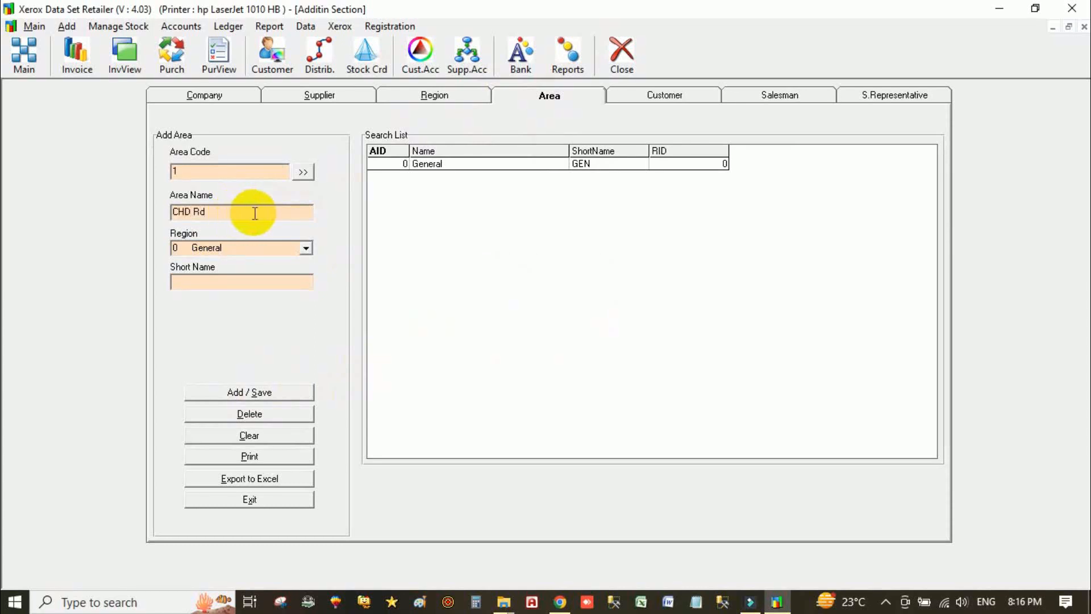
click(306, 248)
click(264, 267)
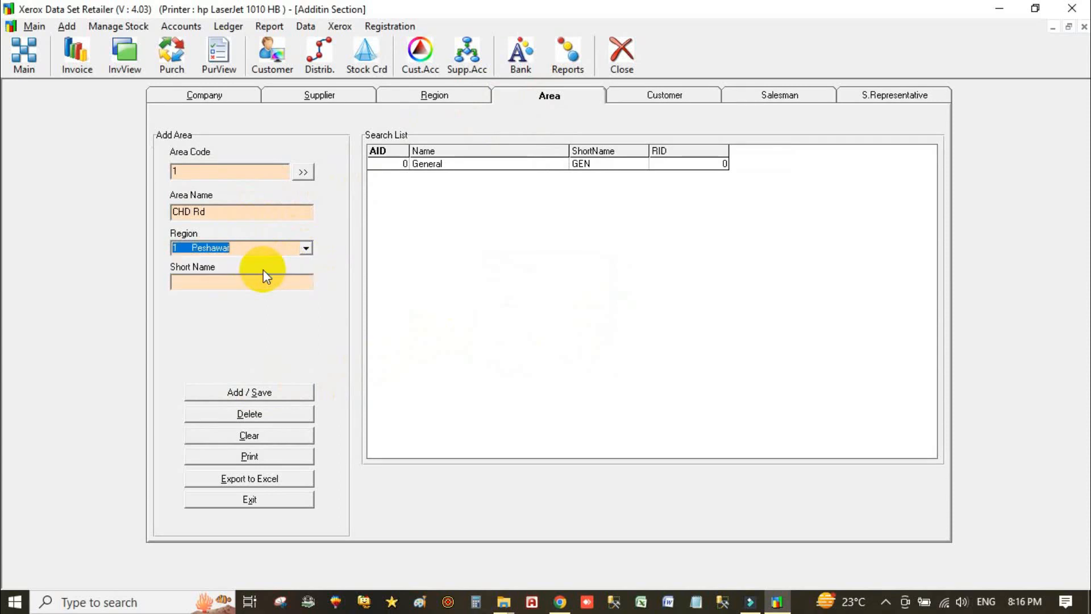
click(242, 279)
text(CHDR)
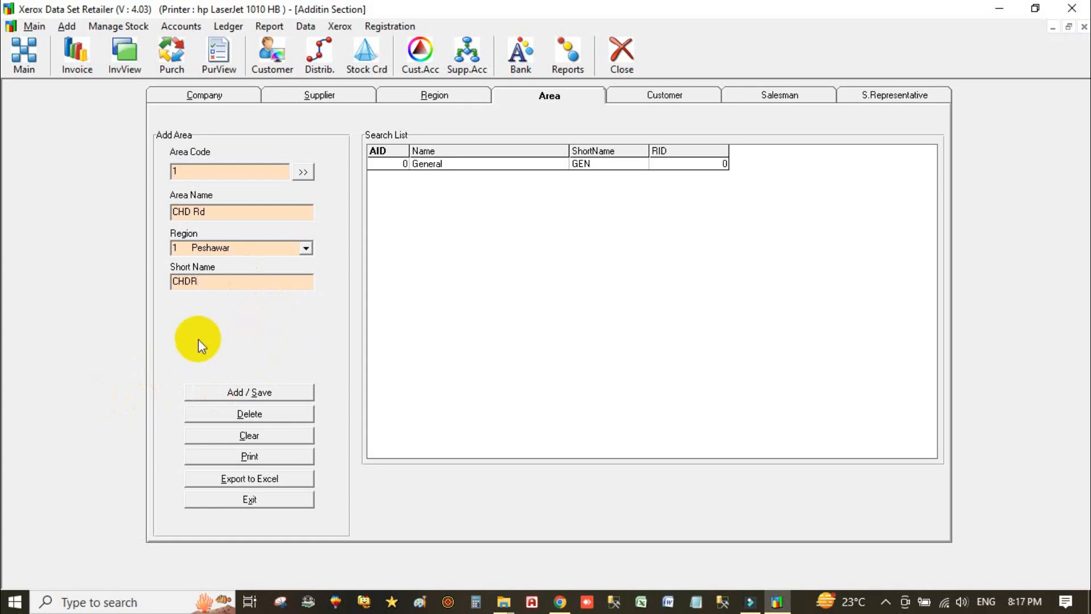
click(244, 393)
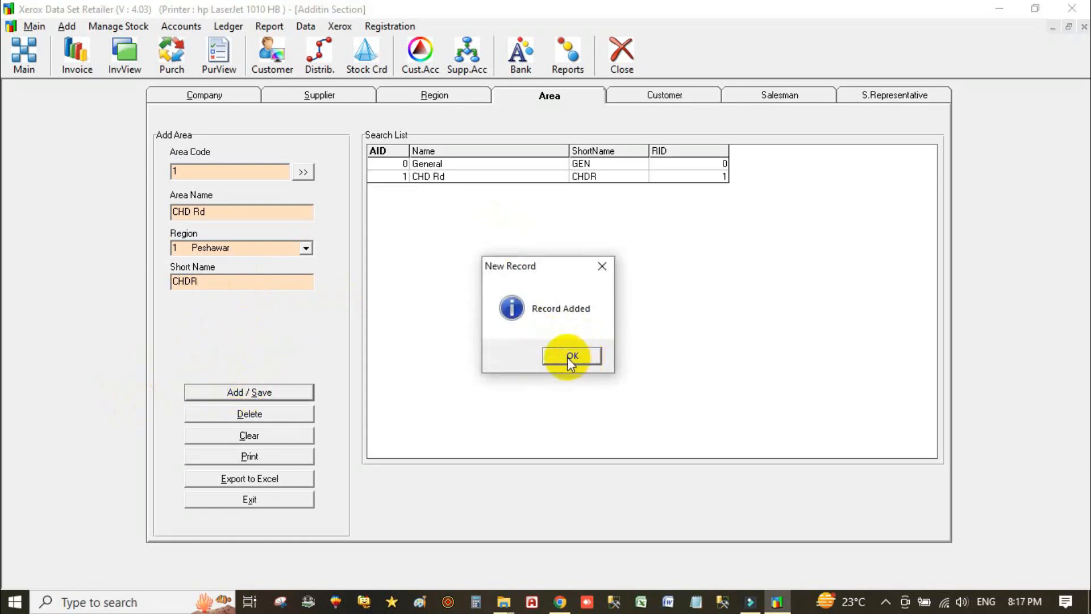
click(569, 358)
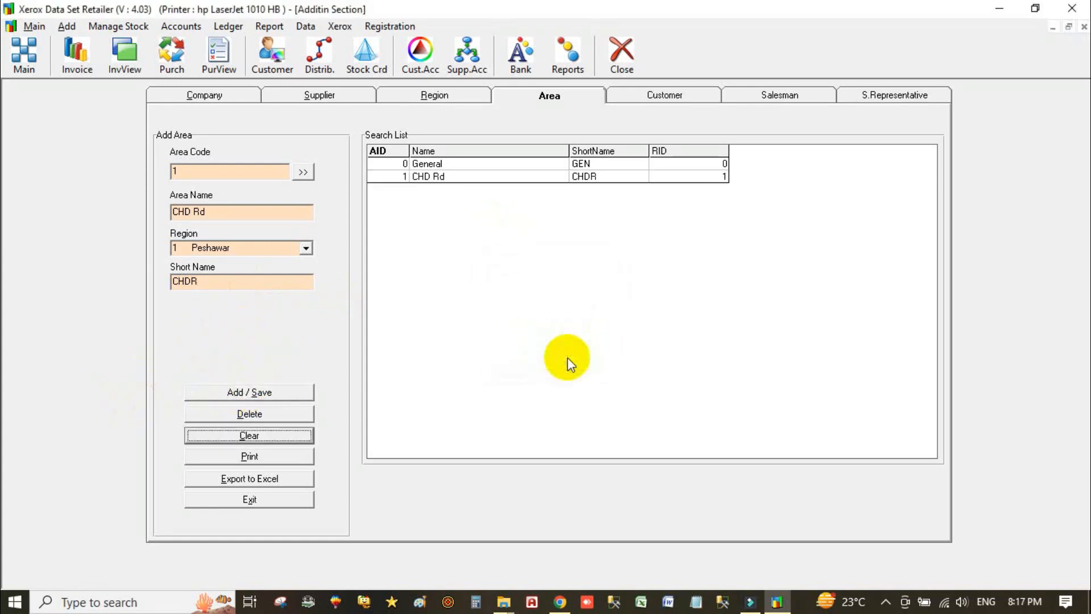
- Save area GT Road with short name GTR, then open the Customer records
click(268, 436)
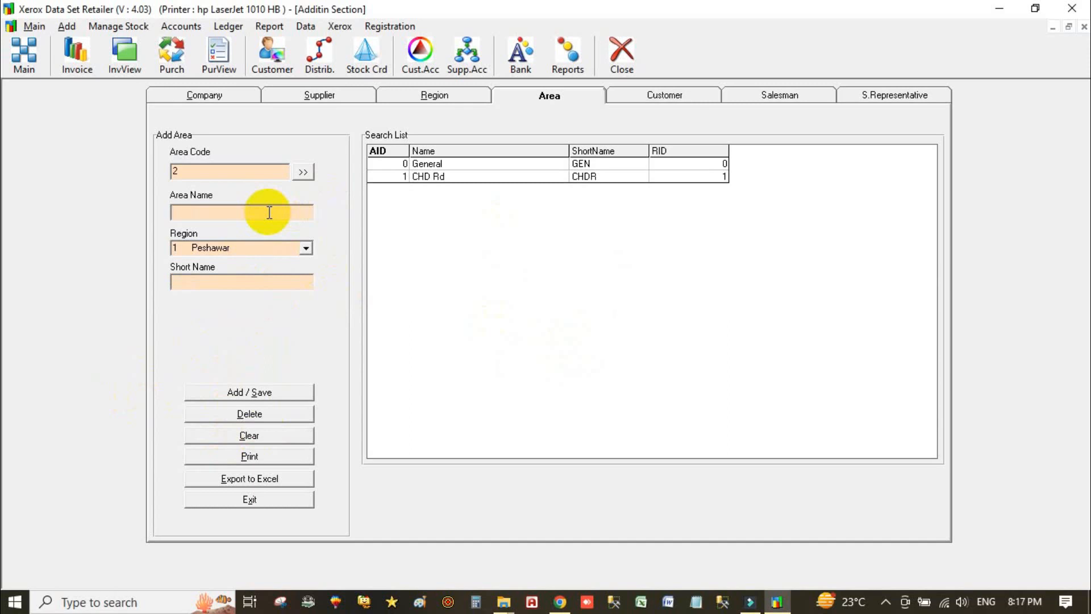
text(GT Road)
click(225, 284)
text(GTR)
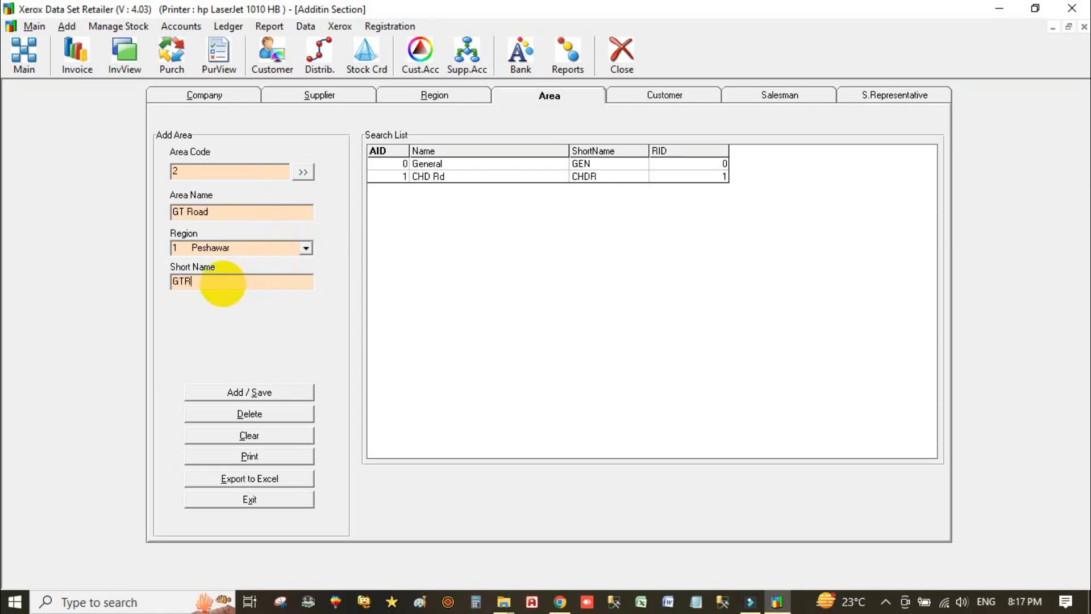
click(251, 394)
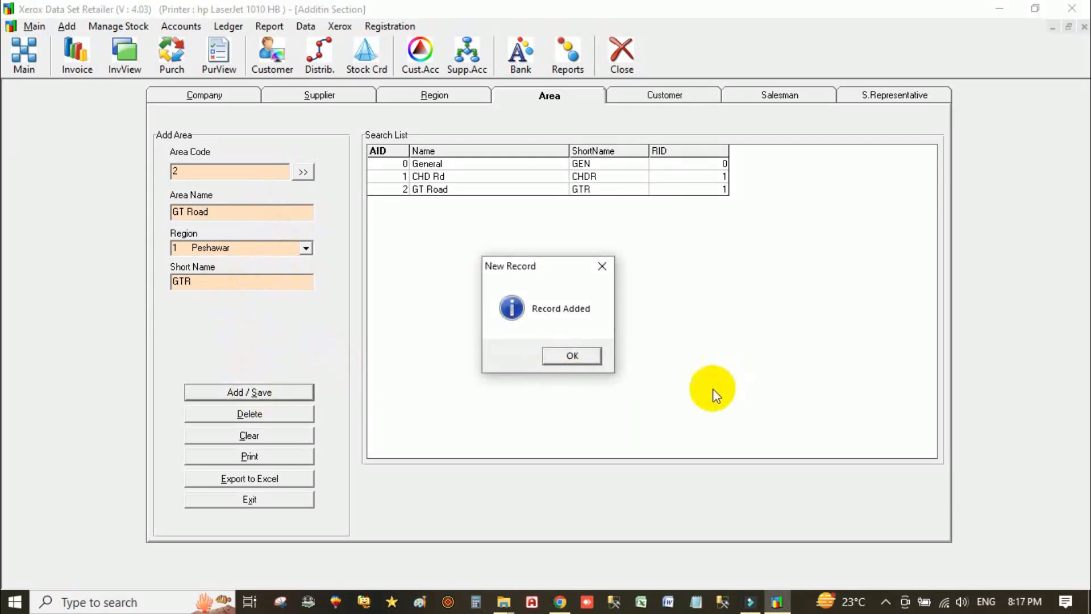
click(593, 355)
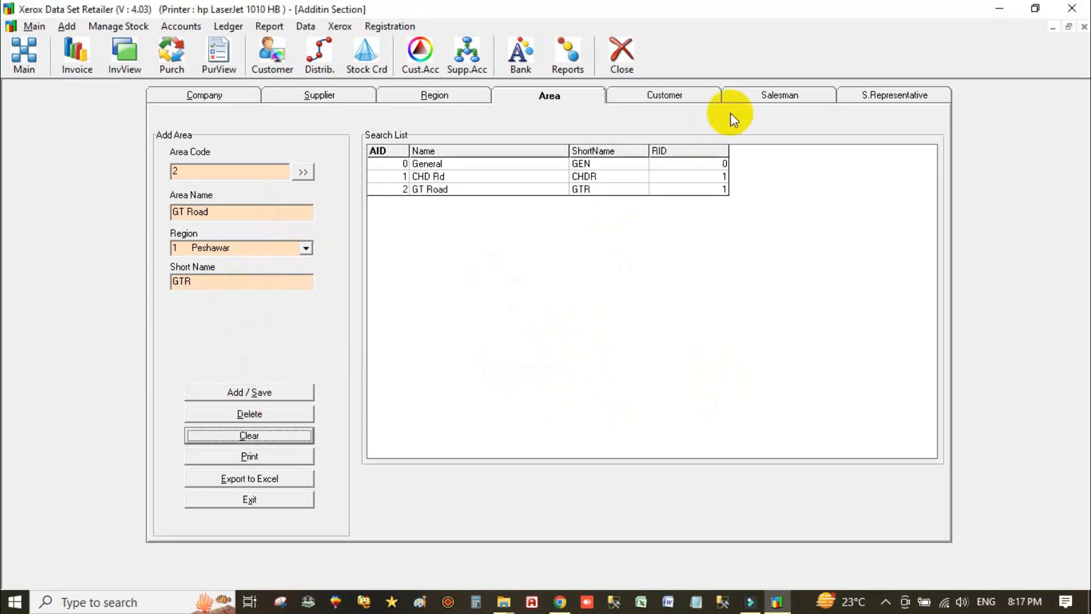
click(657, 97)
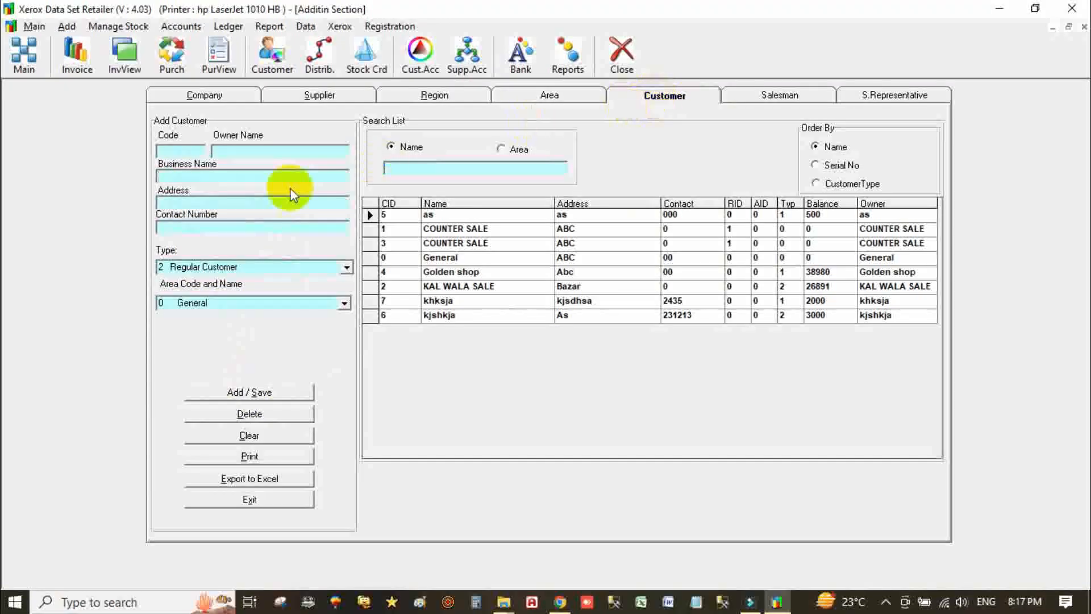
- Start a new customer with contact name, business name Talha Traders, address and phone number
click(258, 437)
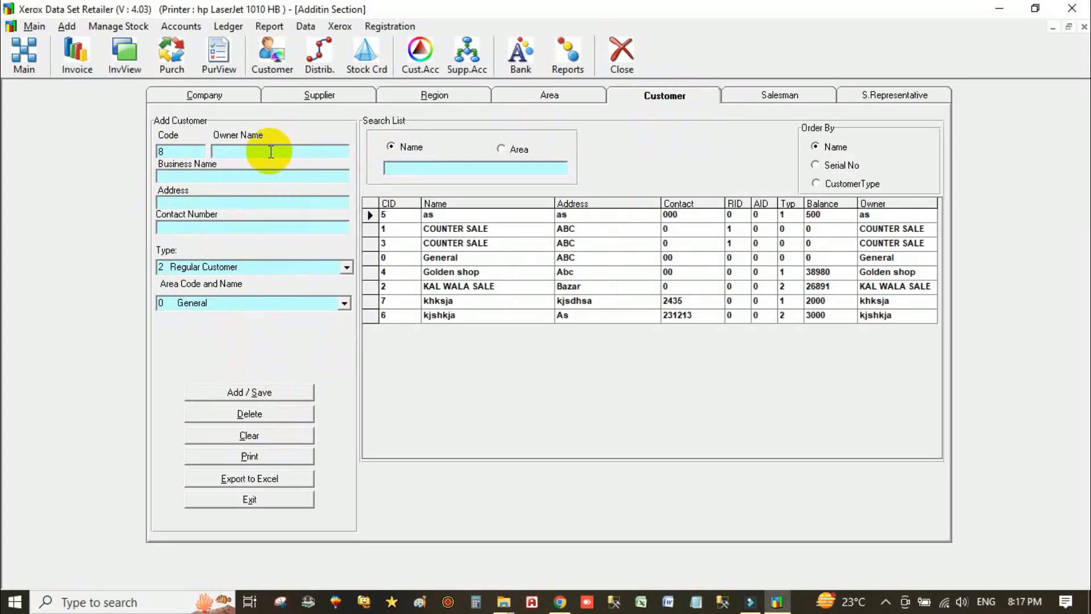
click(241, 178)
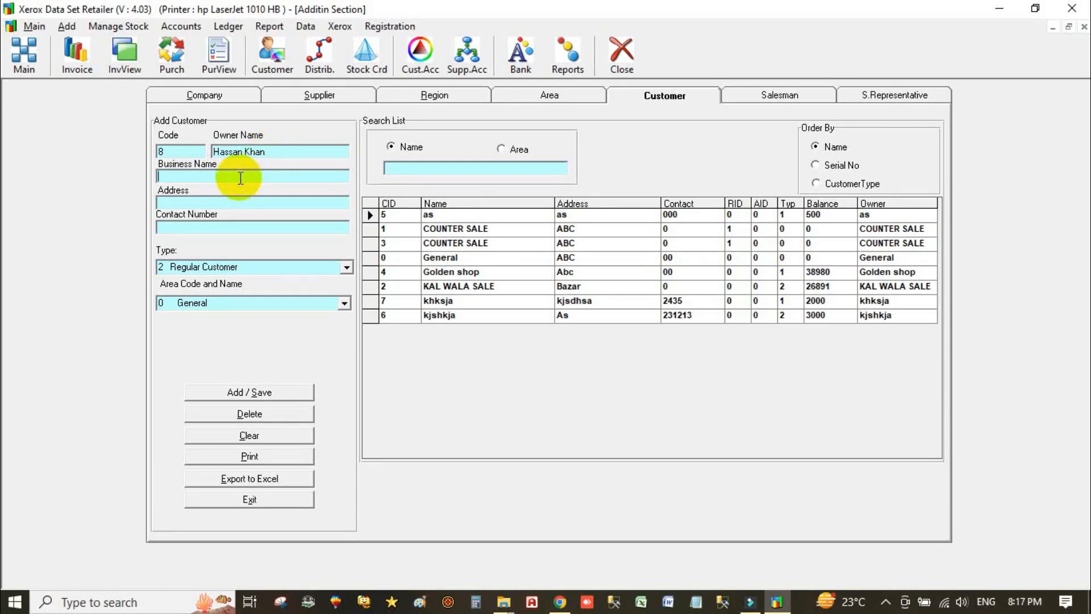
text(Talha Traders)
click(218, 199)
text(Dabgari Garden)
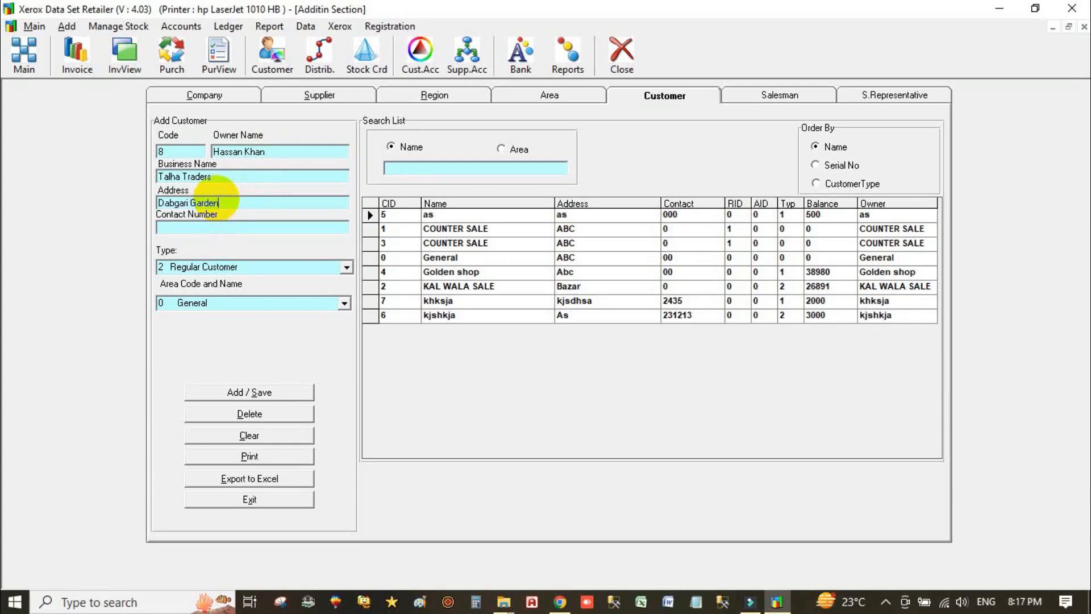
click(198, 226)
text(03211111)
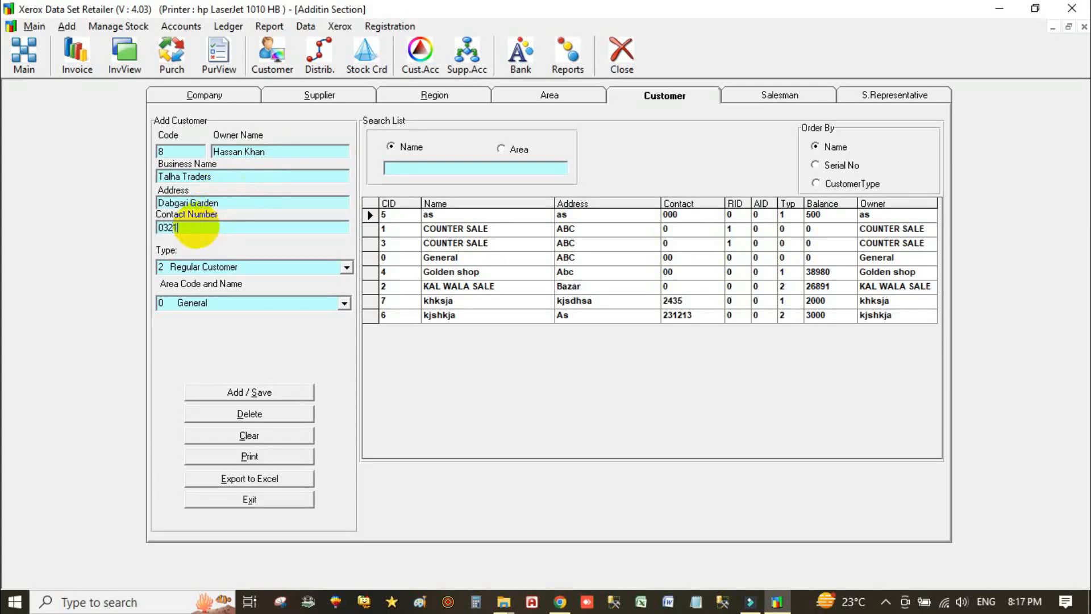
- Set the customer type to Whole Seller and area to CHD Rd, then save
click(346, 267)
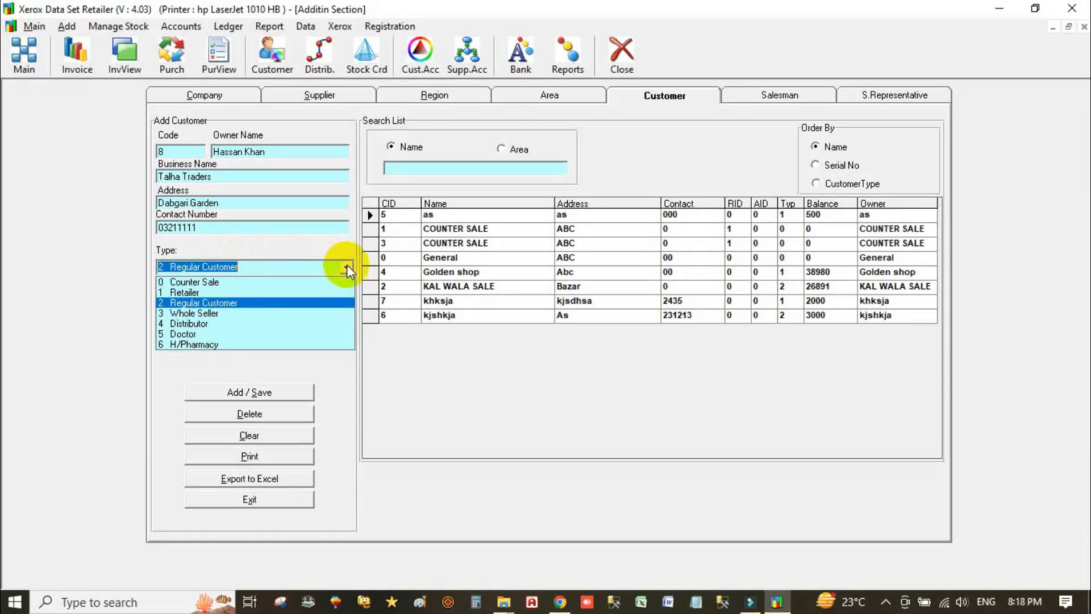
click(251, 311)
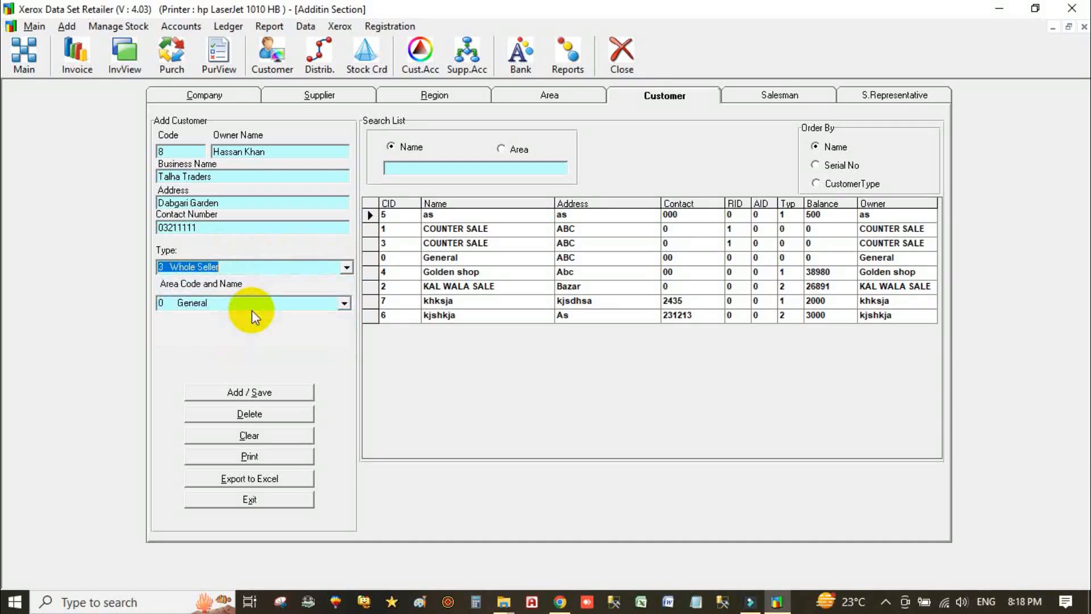
click(345, 304)
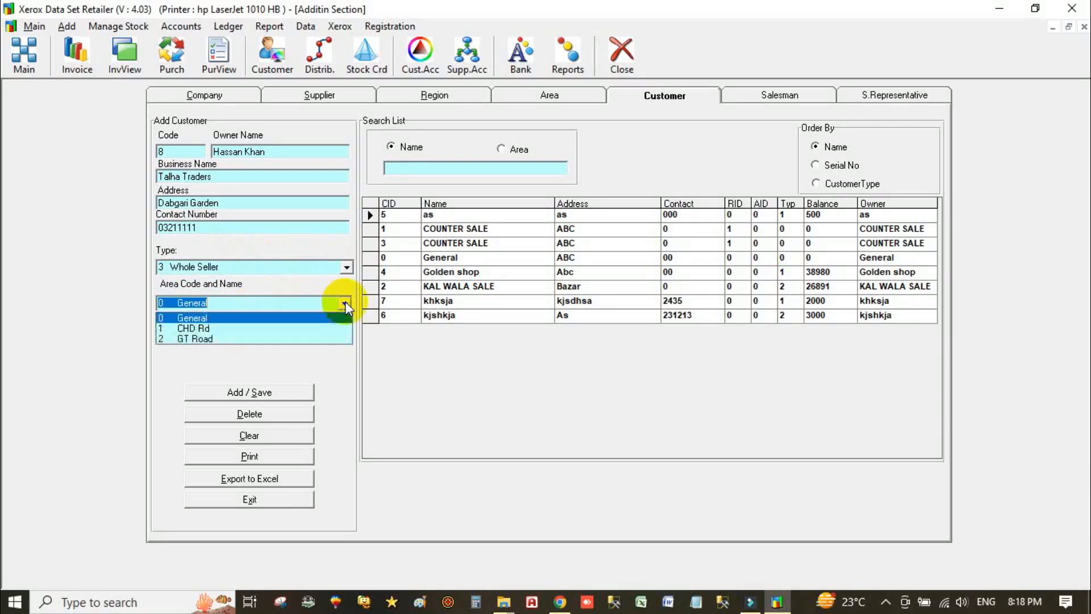
click(253, 328)
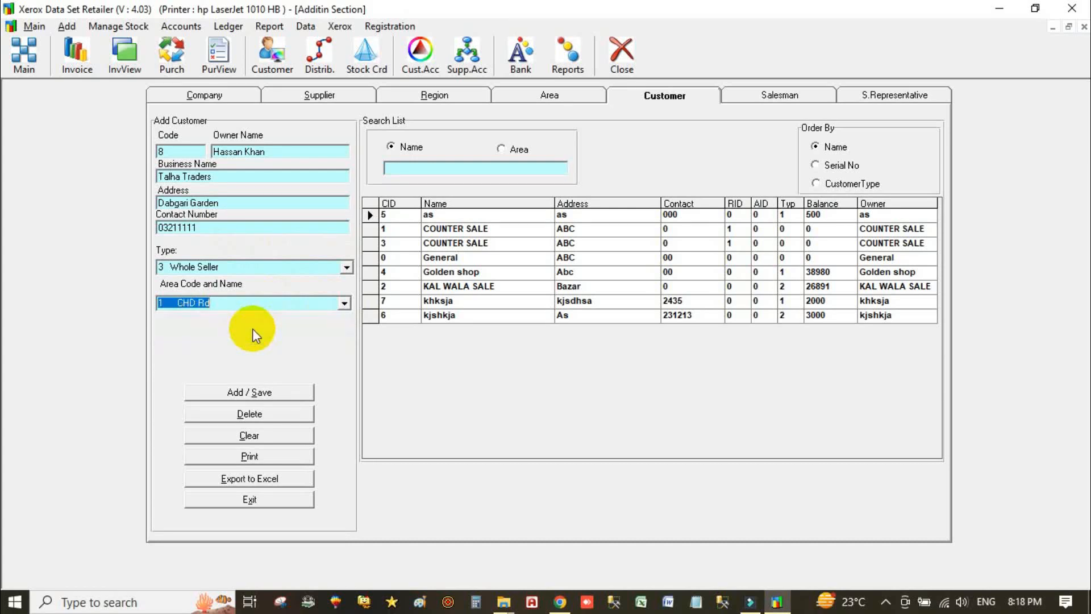
click(271, 392)
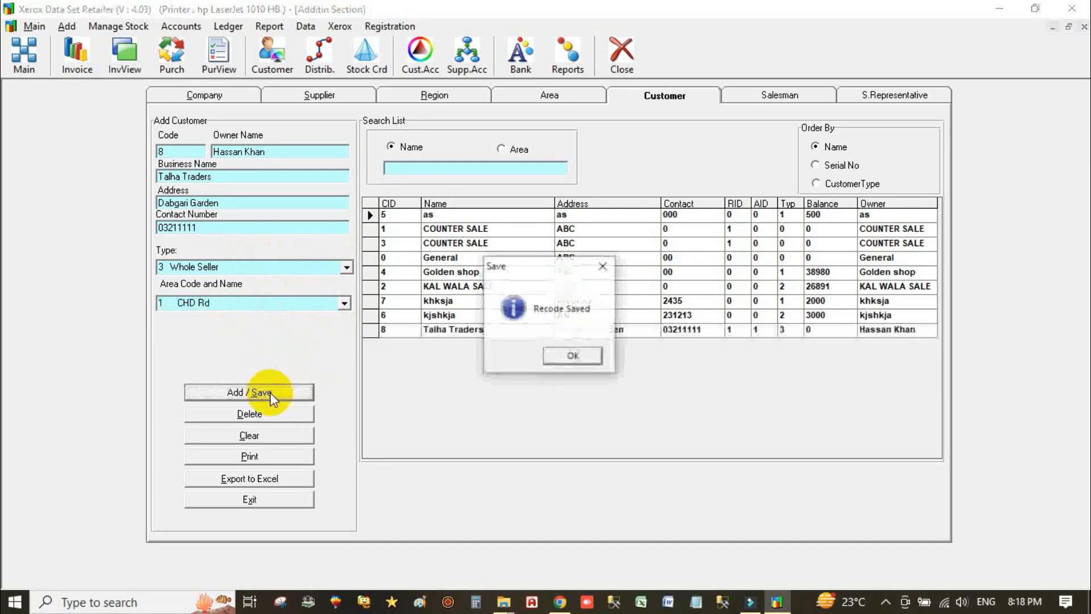
click(571, 356)
- Load the KAL WALA SALE customer's details into the form
click(598, 290)
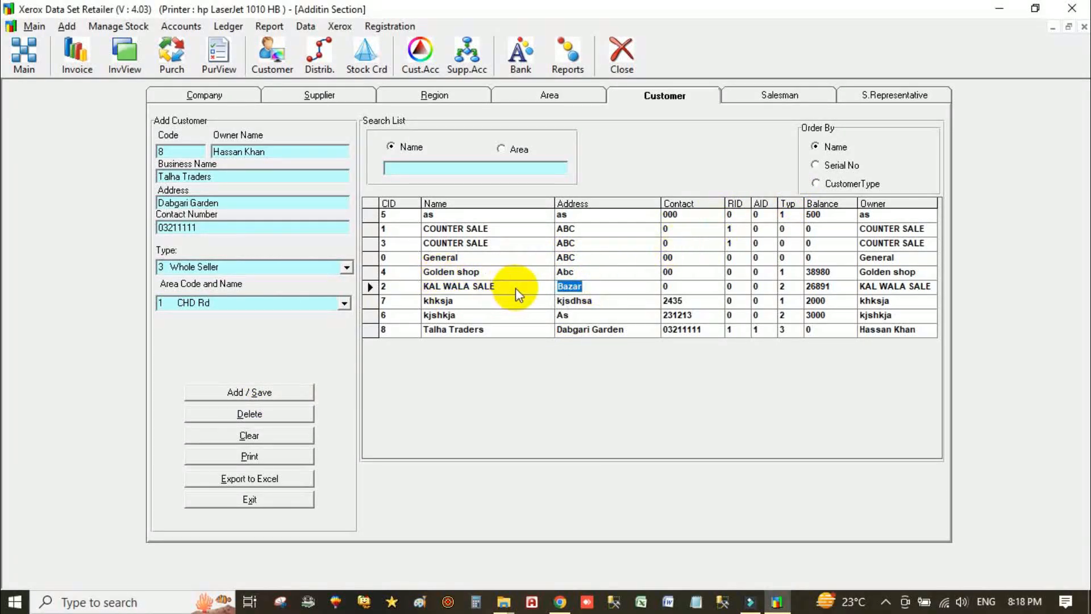
click(534, 286)
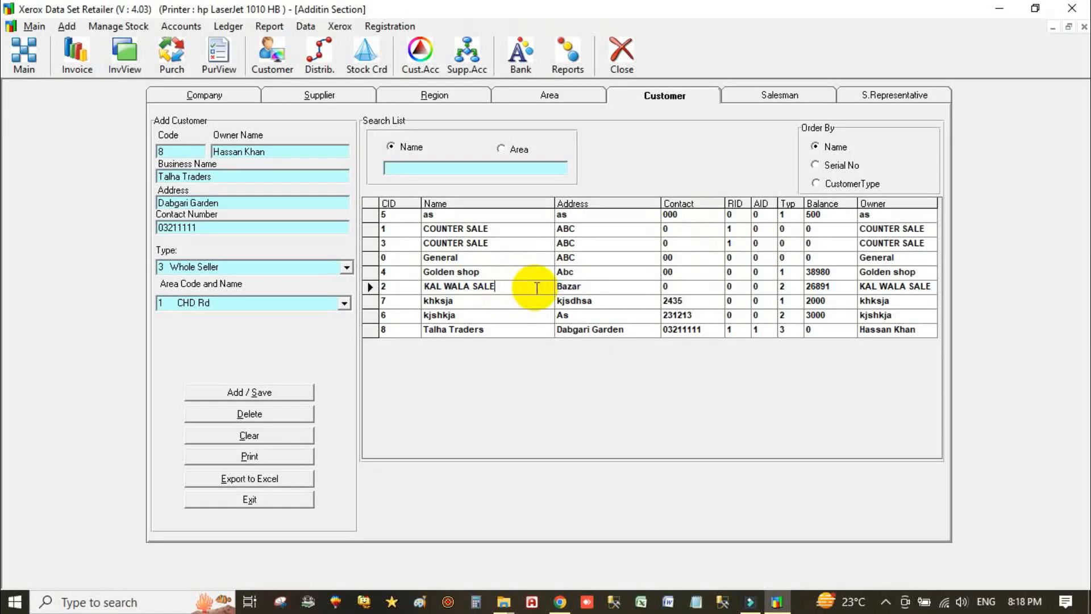
double_click(532, 285)
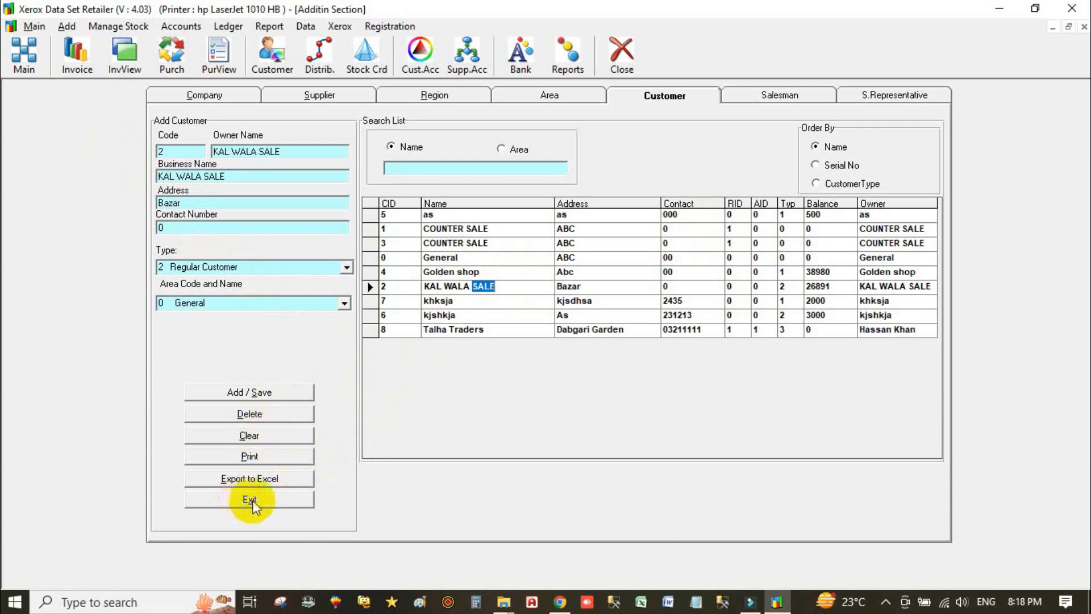
click(286, 456)
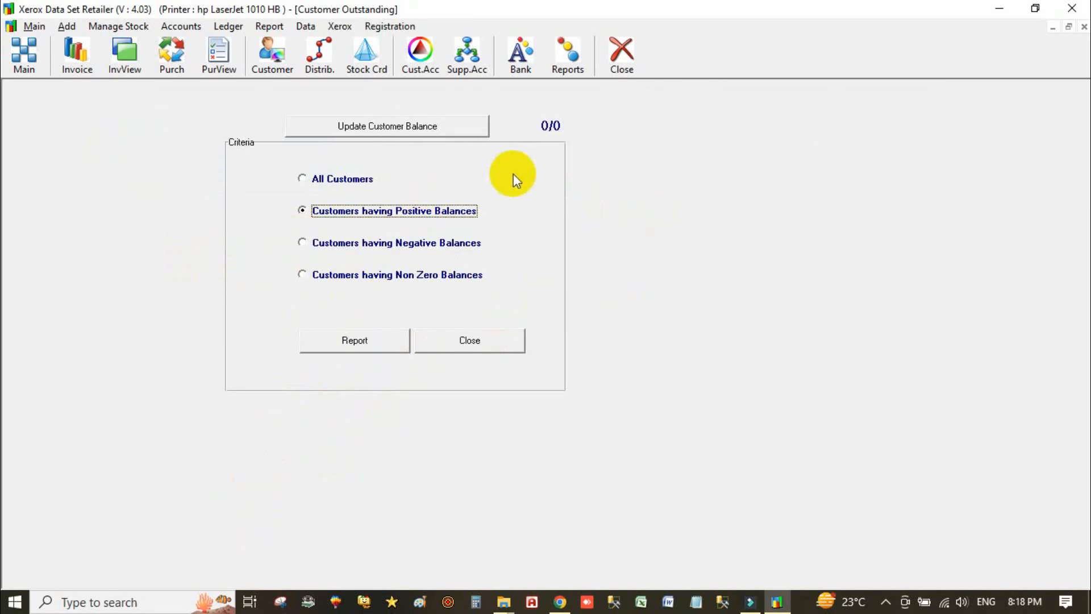
click(317, 179)
click(378, 213)
click(443, 246)
click(369, 349)
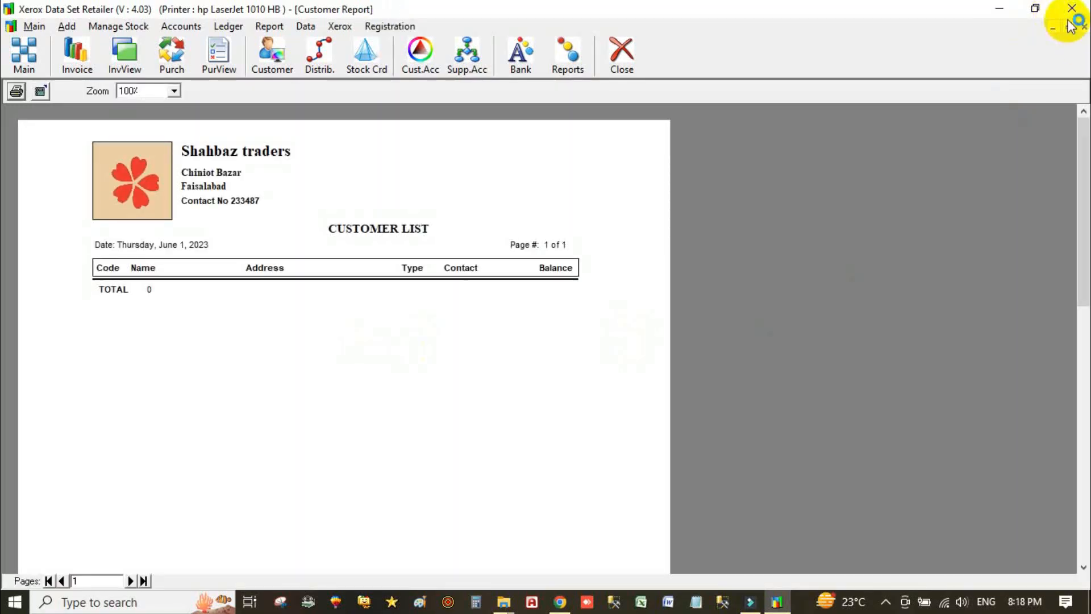
click(1084, 27)
click(343, 187)
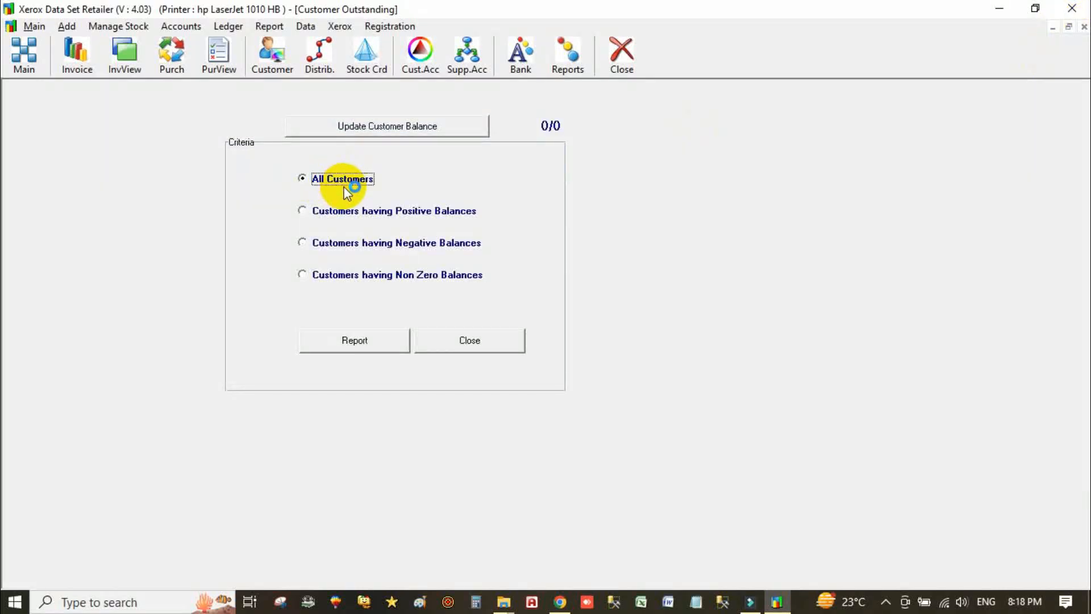
click(355, 348)
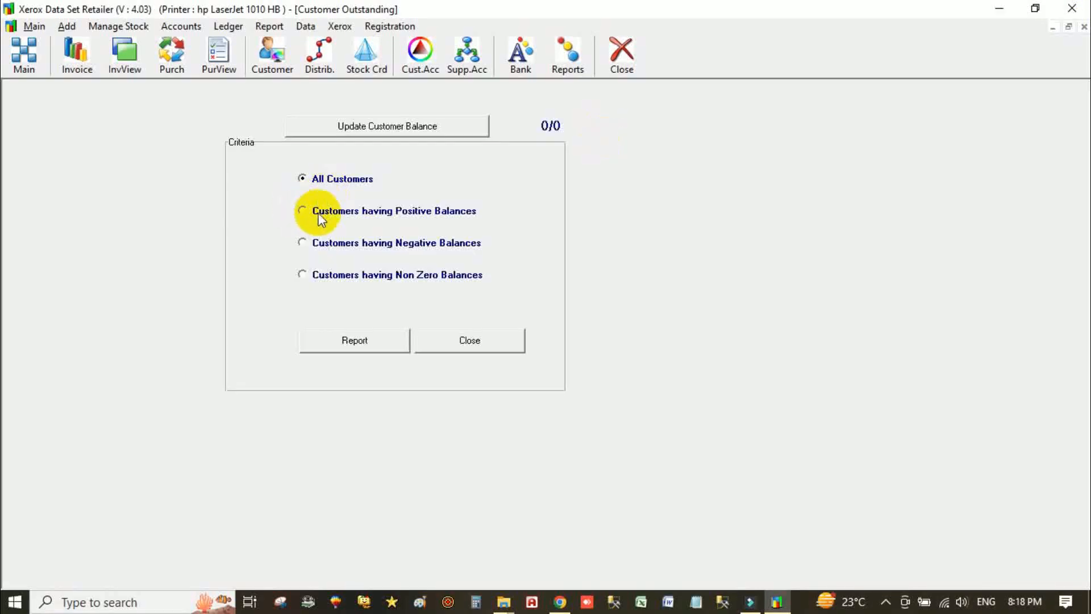
click(341, 211)
click(368, 340)
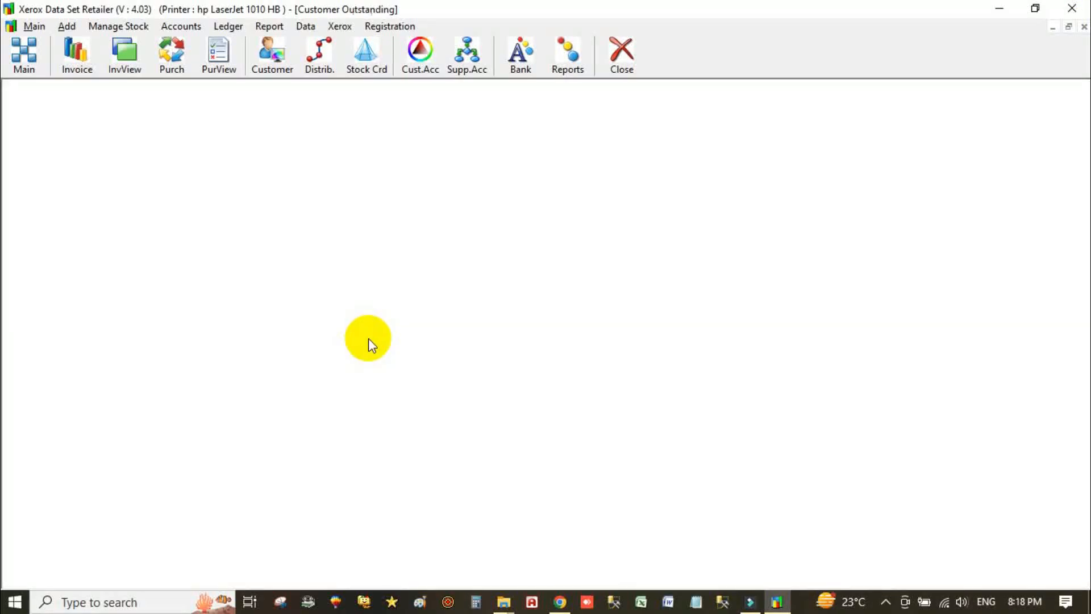
click(1083, 27)
click(495, 336)
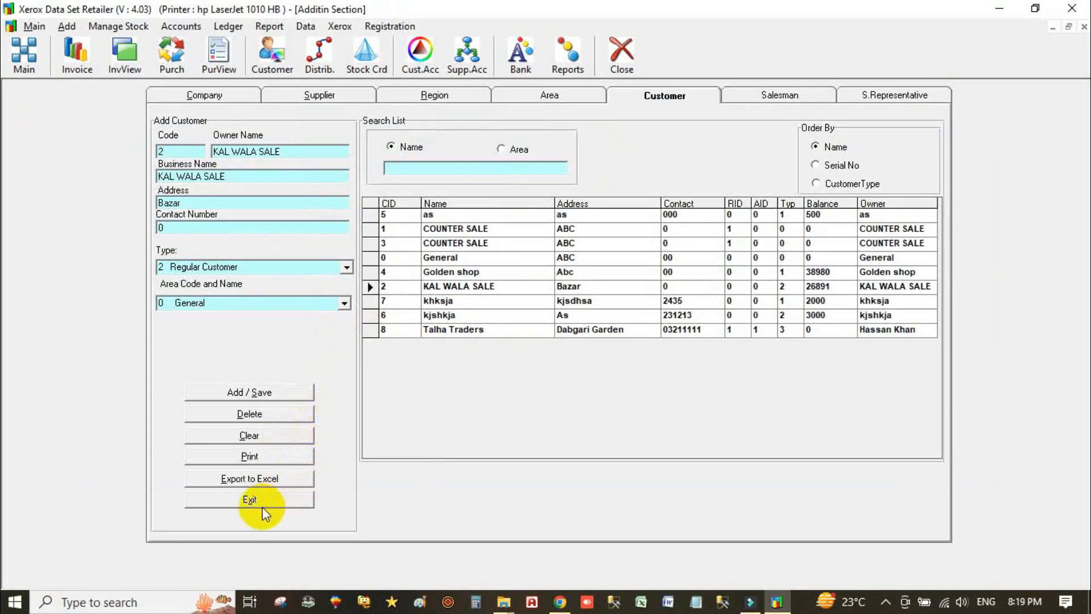
- Leave customer setup, open Customer Accounts and put Talha Traders in the first row
click(278, 499)
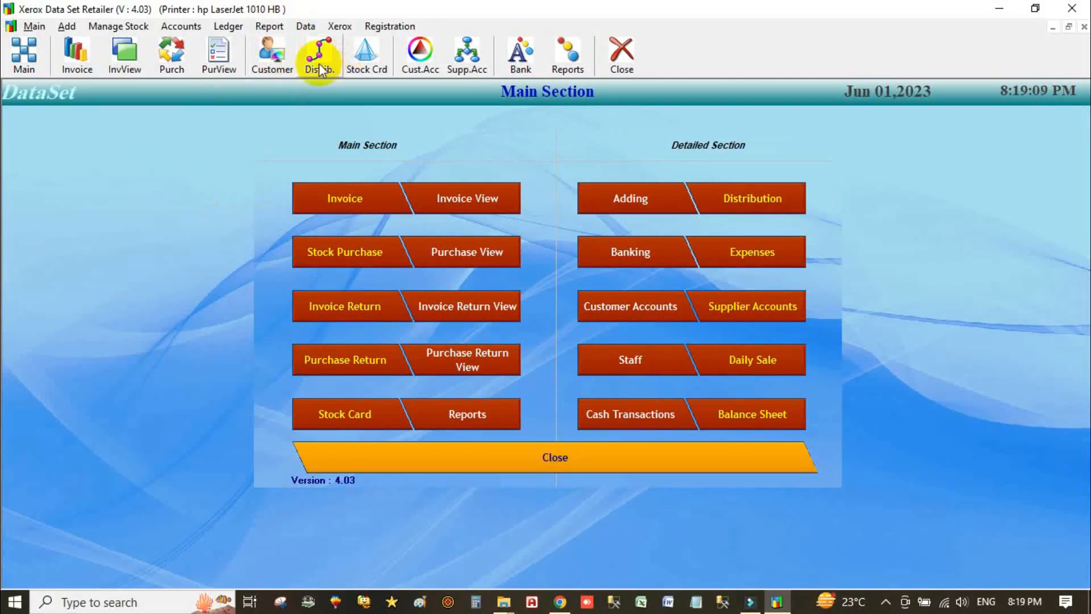
click(430, 65)
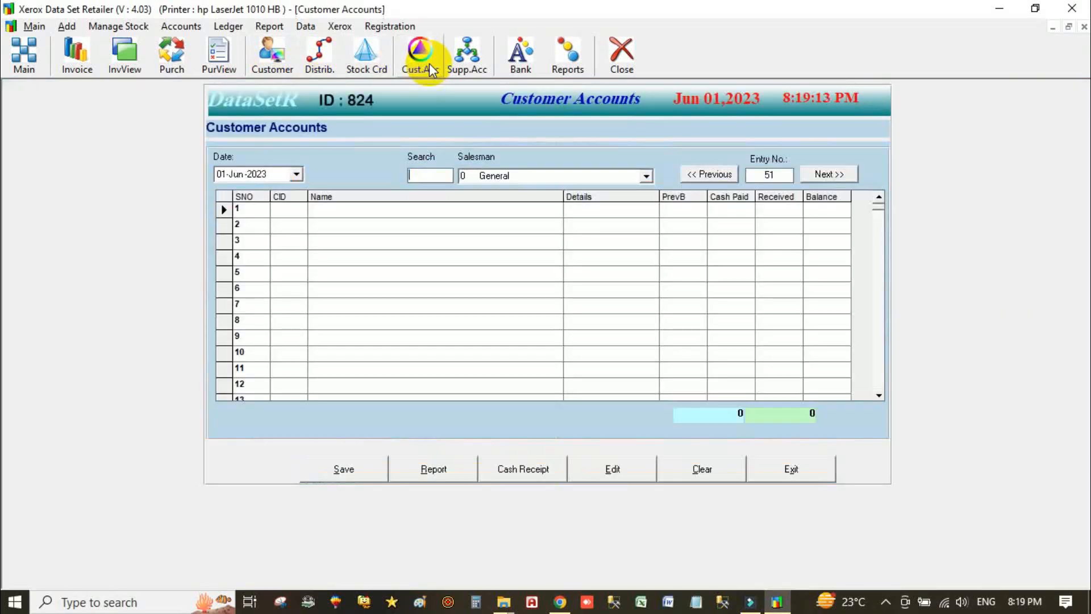
click(292, 210)
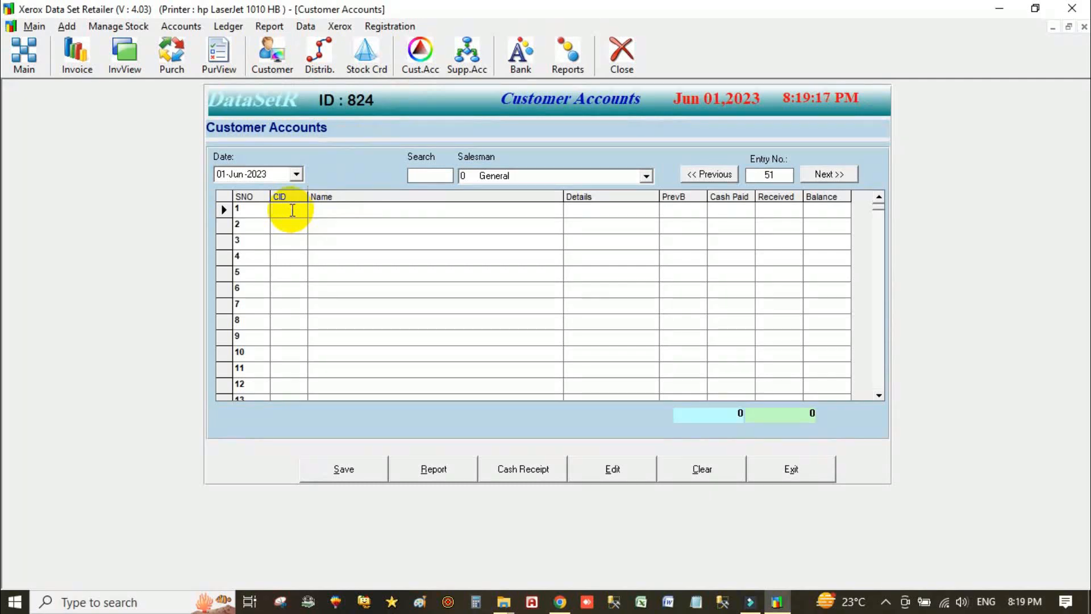
key(Return)
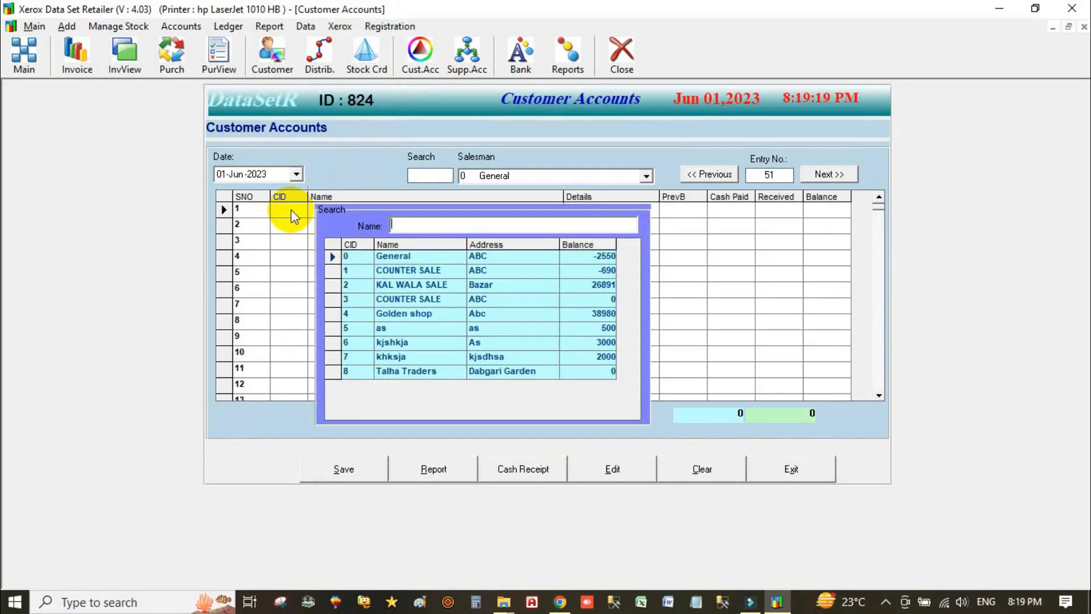
text(ta)
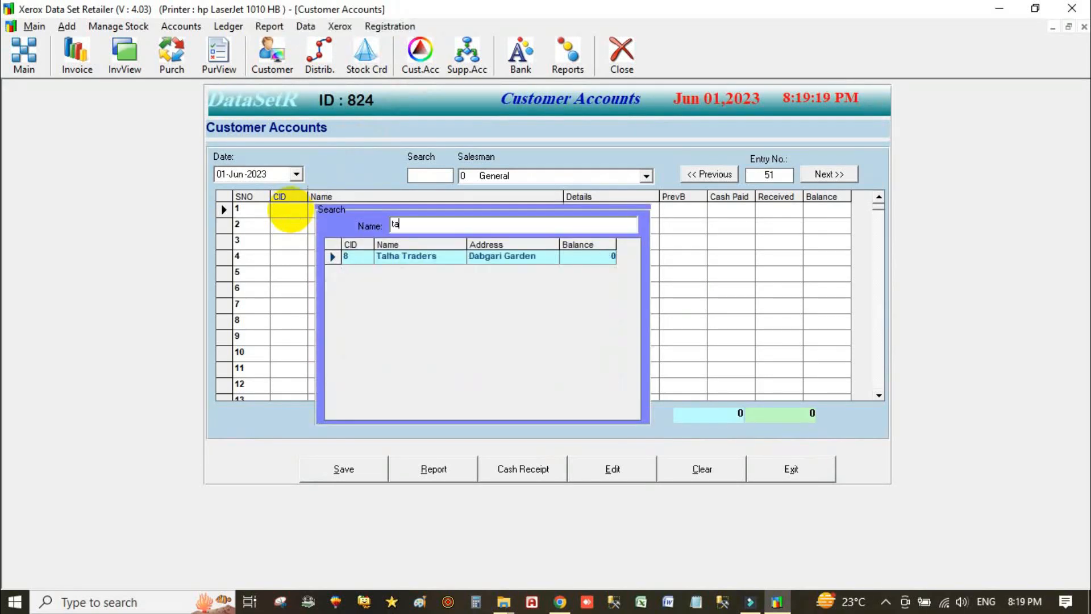
click(389, 257)
double_click(389, 256)
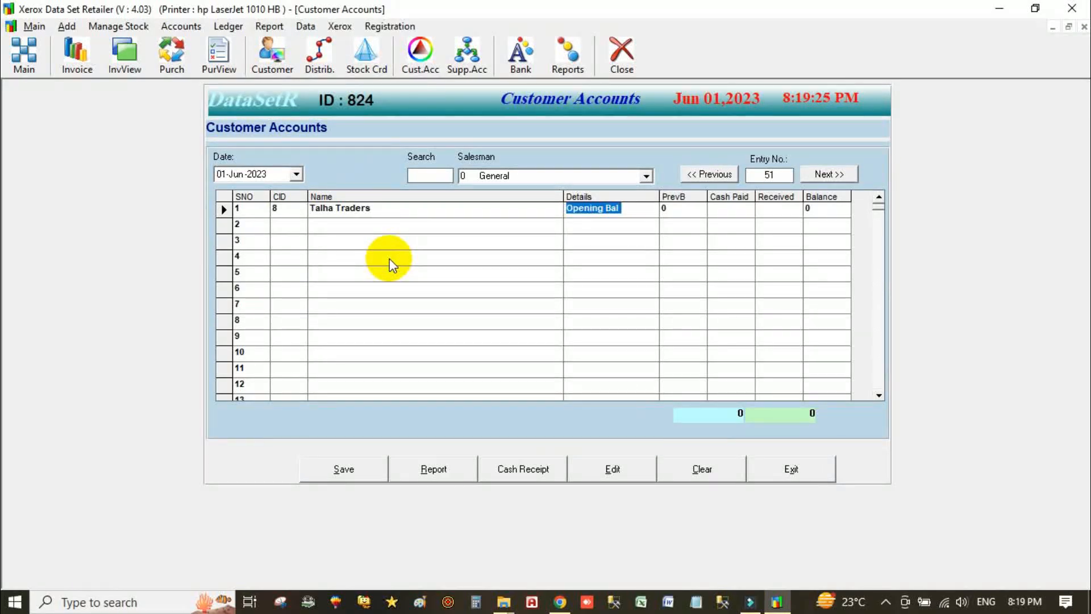
- Enter 20000 as cash paid, save the entry, and return to the Main Section
key(Return)
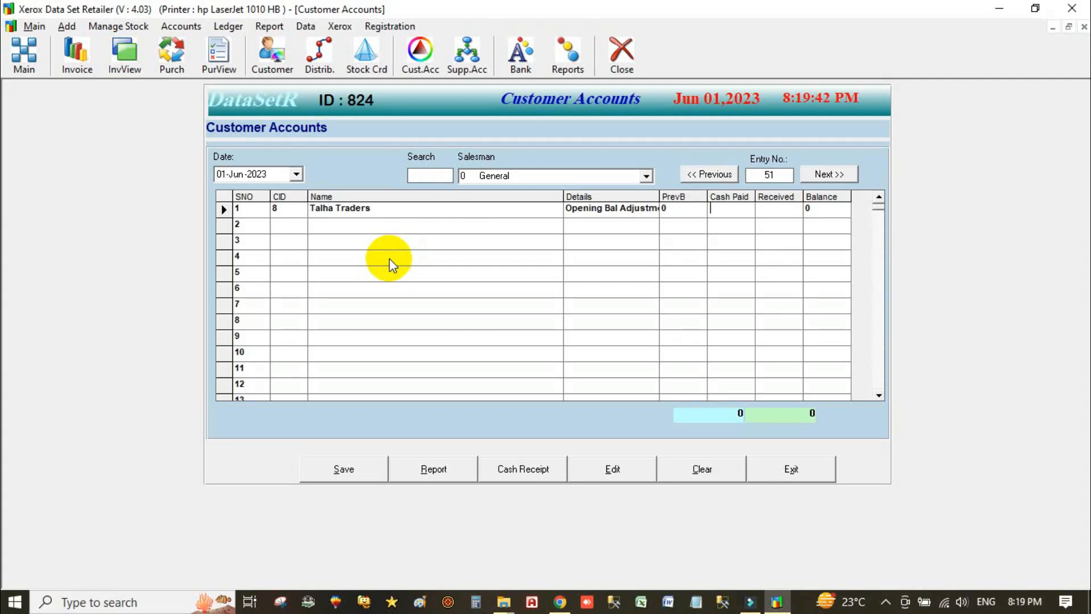
text(20000)
key(Return)
key(Return)
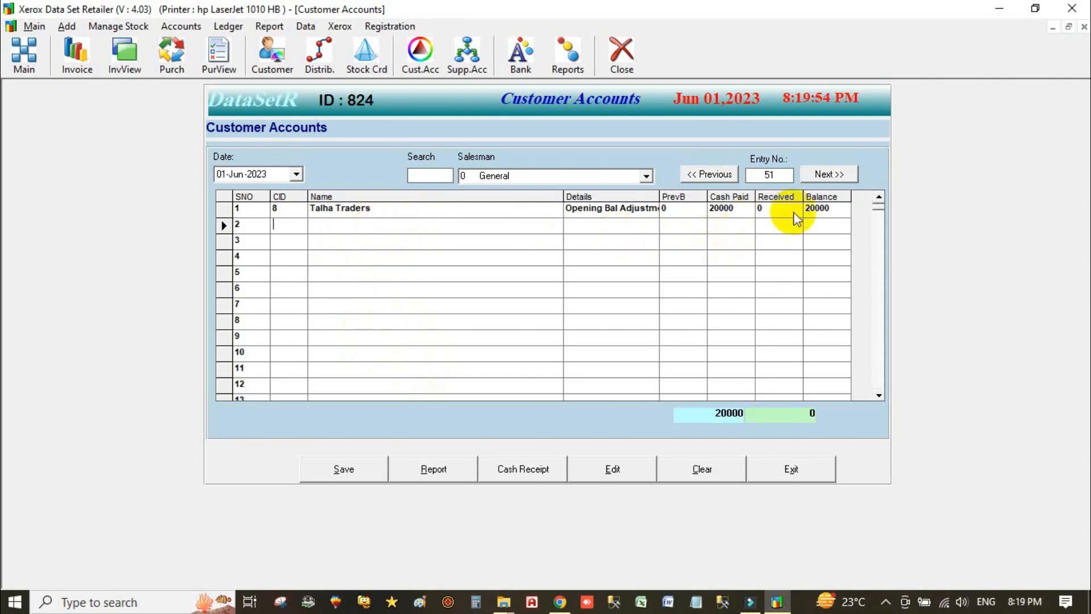
click(341, 466)
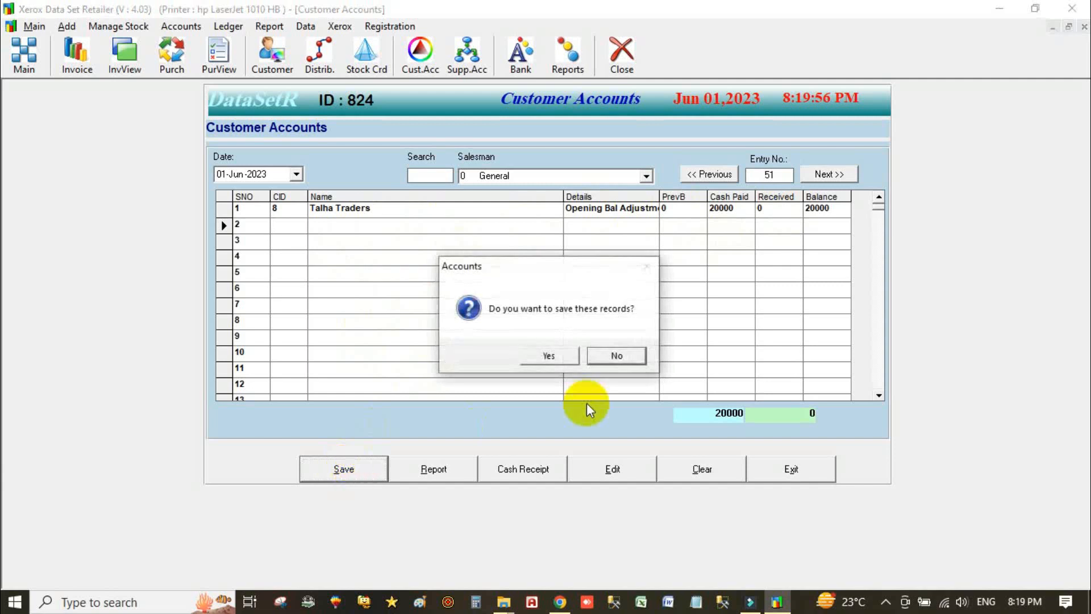
click(549, 355)
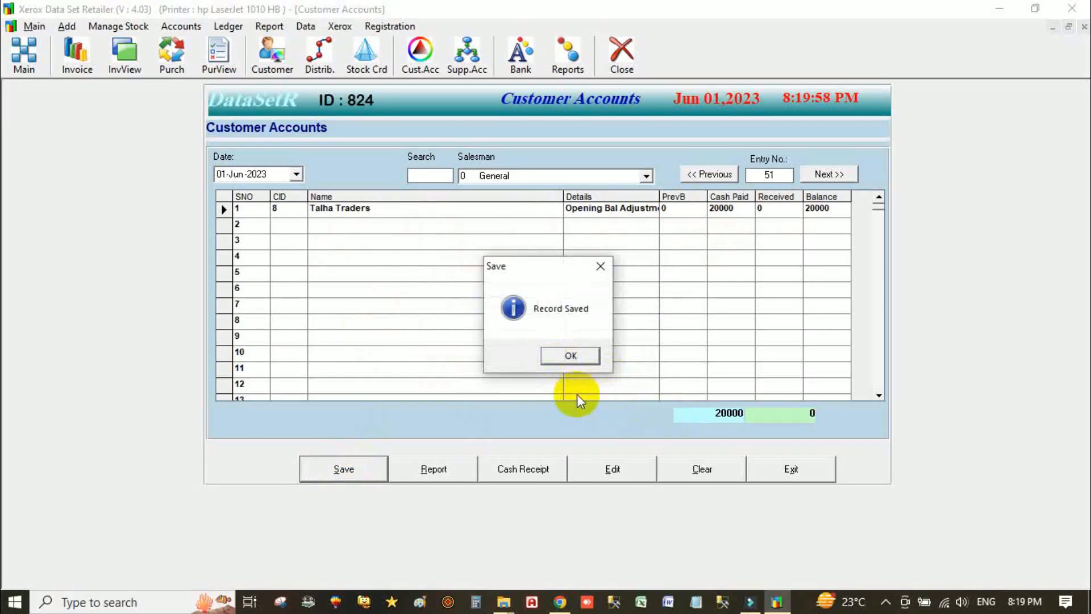
click(588, 360)
click(785, 472)
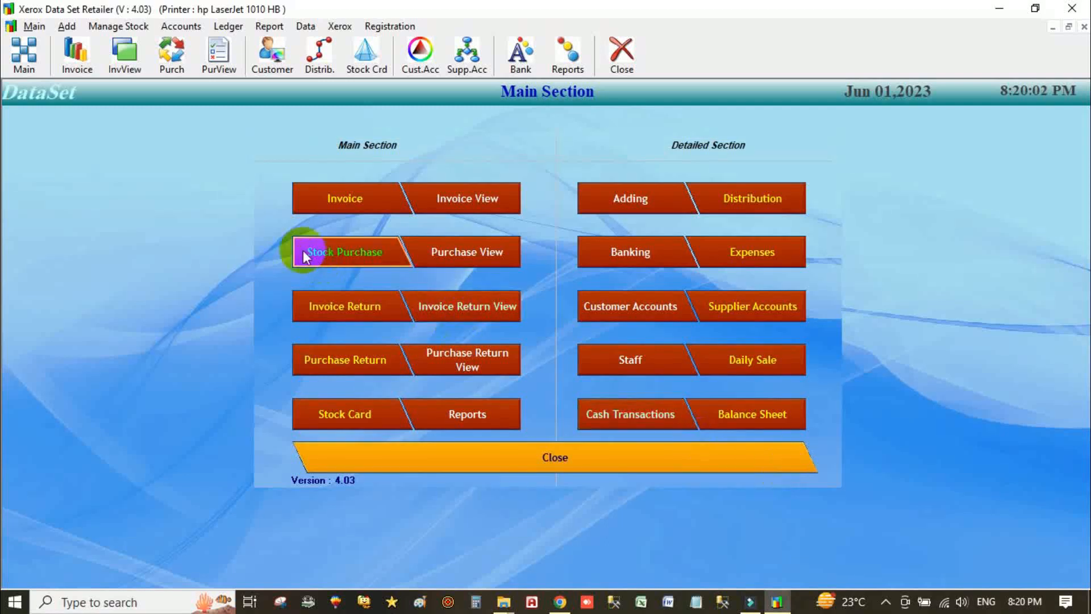
- Open the Printer dialog and look through the three queued printers
click(357, 206)
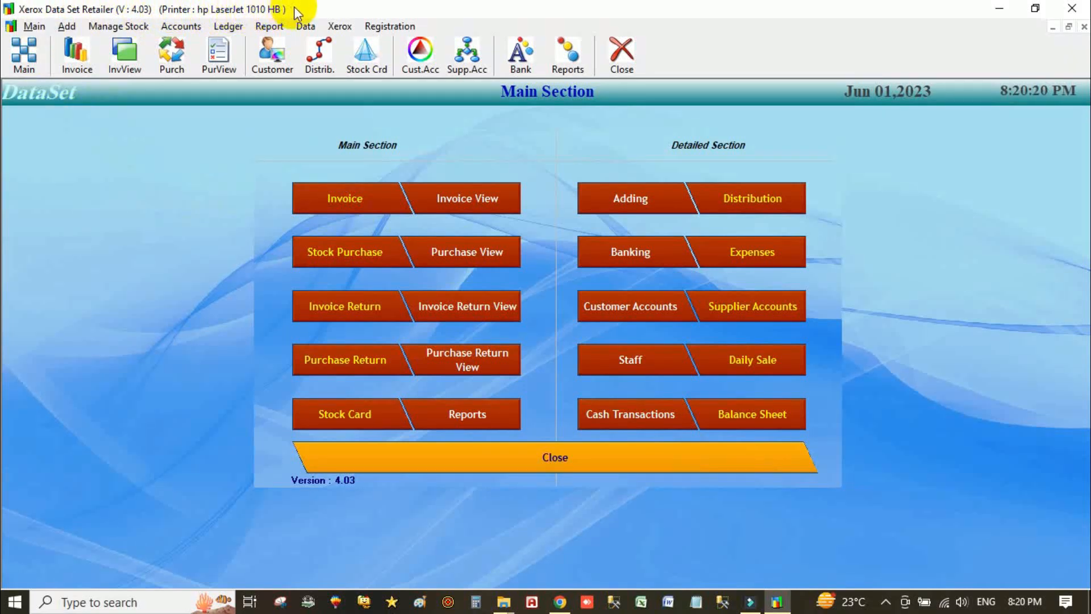
click(106, 25)
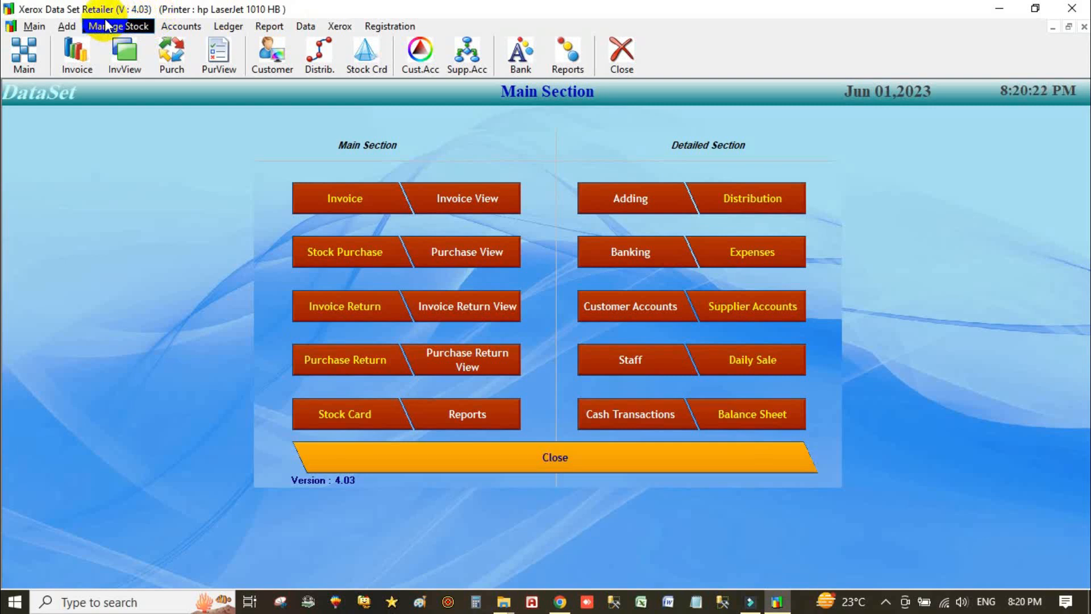
click(35, 26)
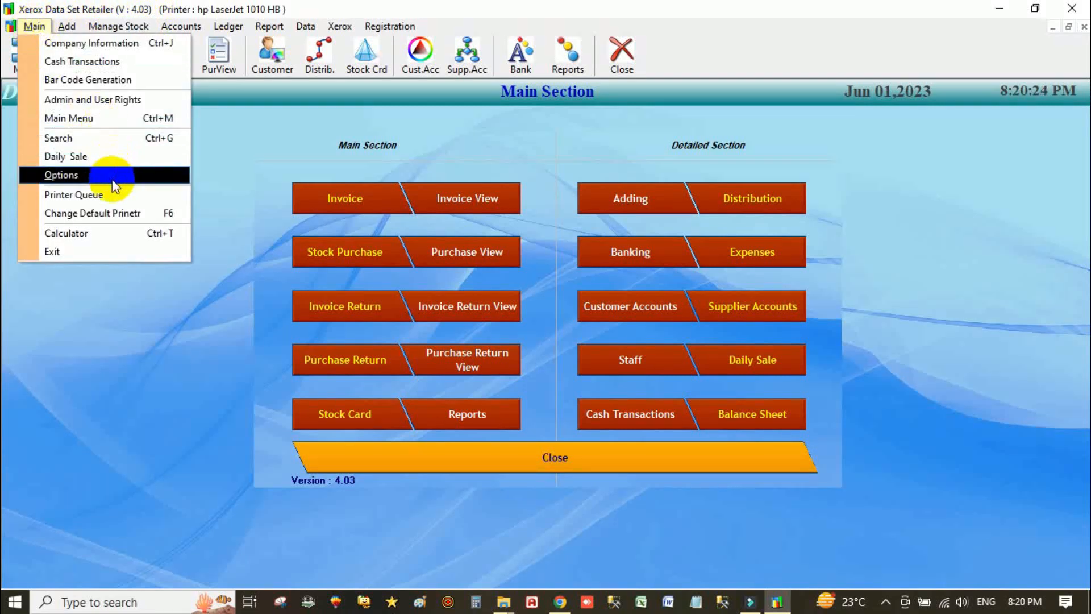
click(102, 195)
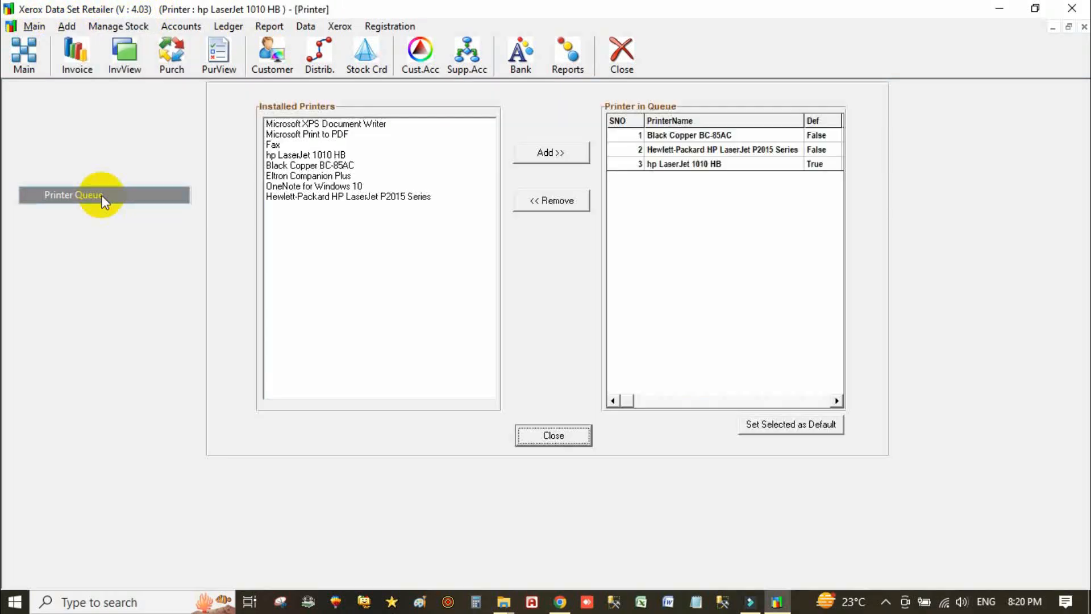
click(699, 139)
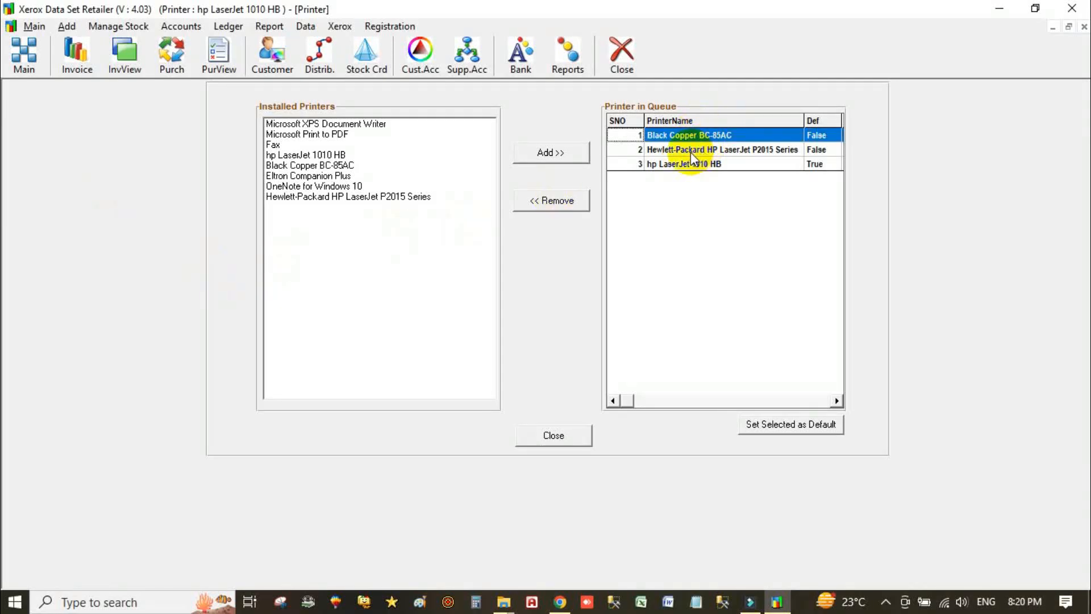
click(691, 151)
click(667, 164)
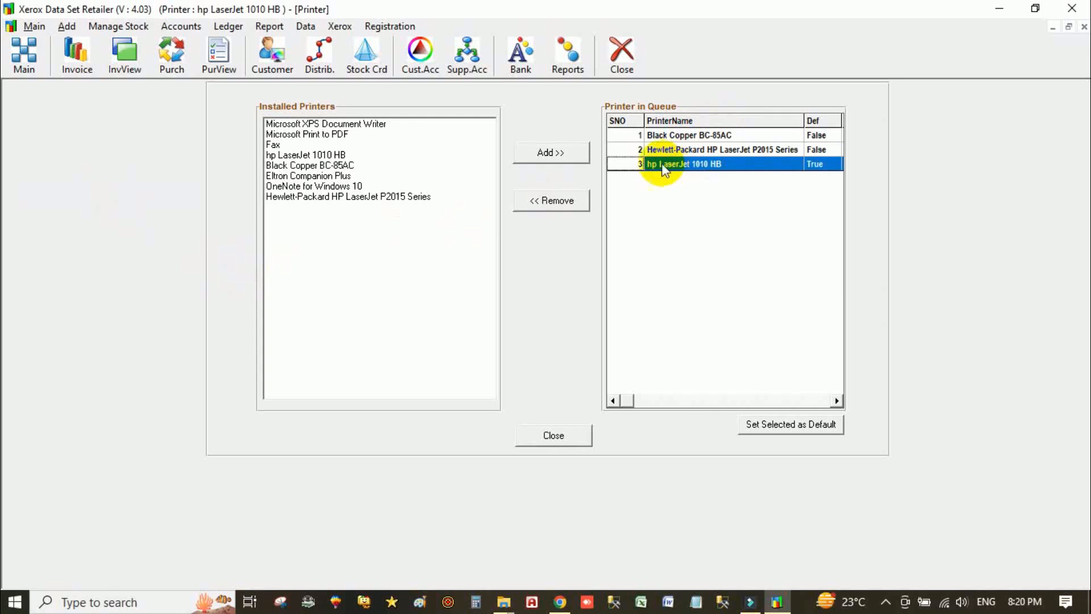
- Choose Black Copper BC-85AC in Installed Printers and in the queue, then close
click(314, 176)
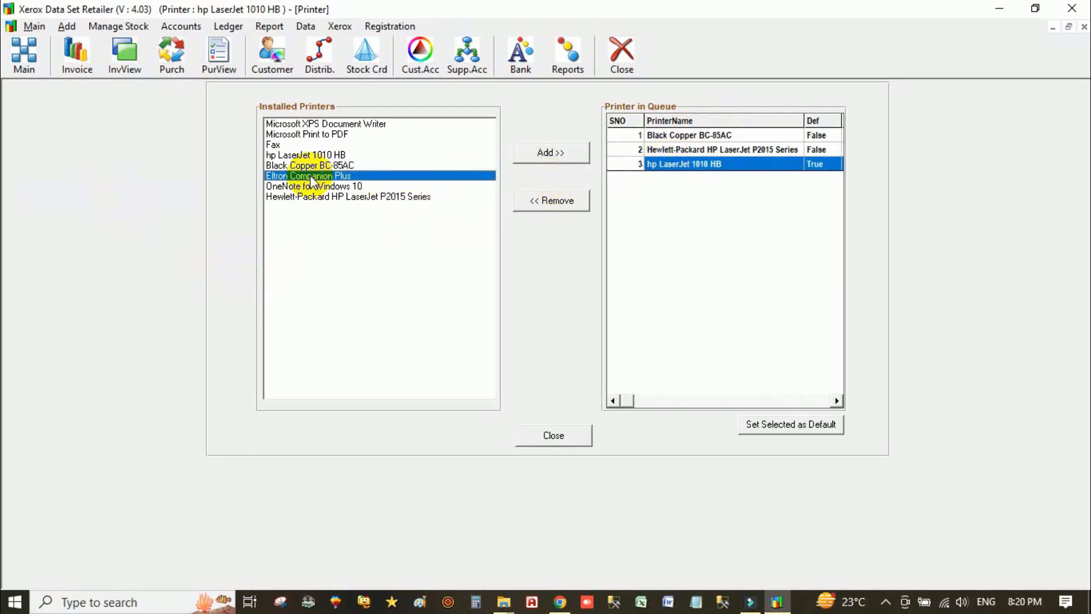
click(320, 165)
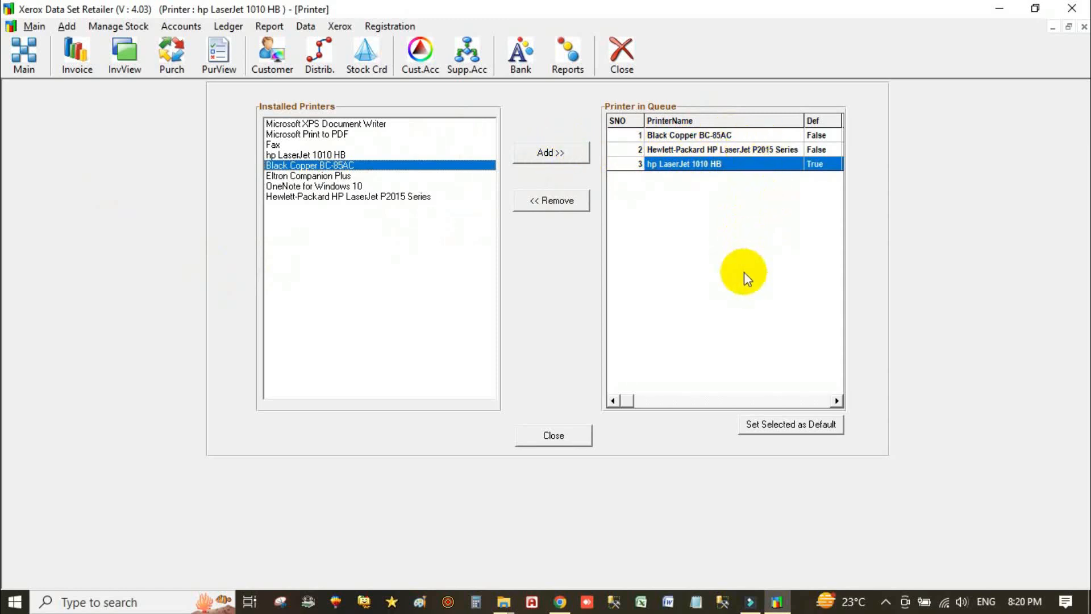
click(761, 137)
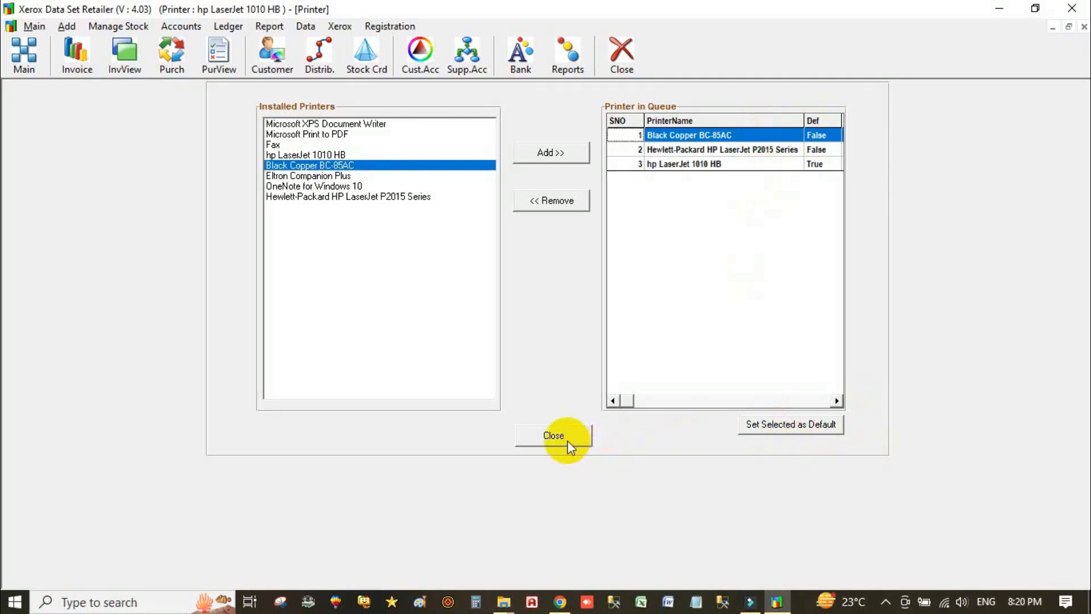
click(553, 435)
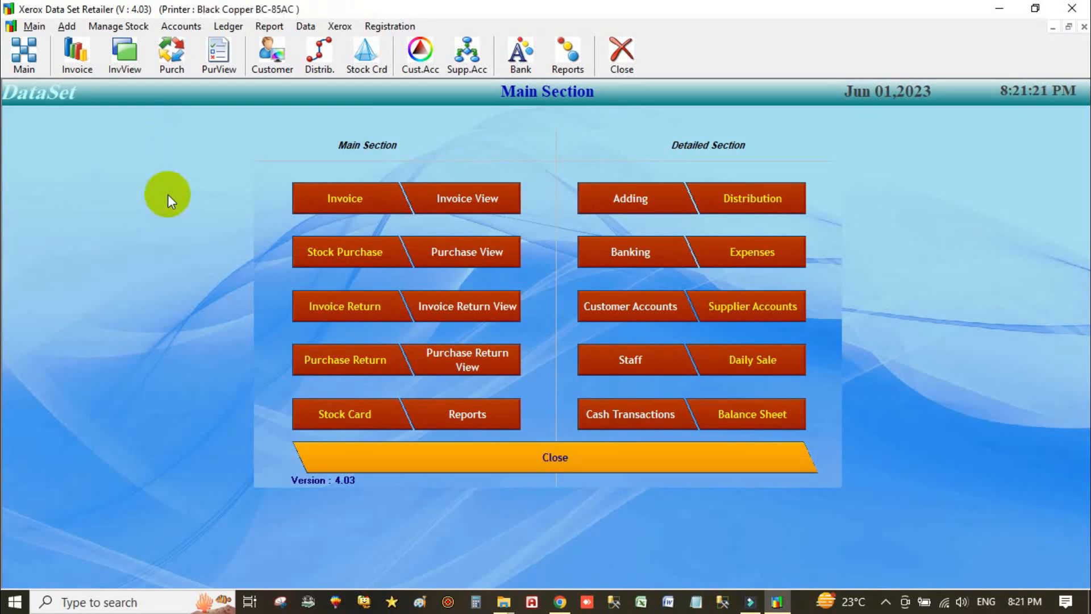
- Open the Main menu from the menu bar
click(48, 28)
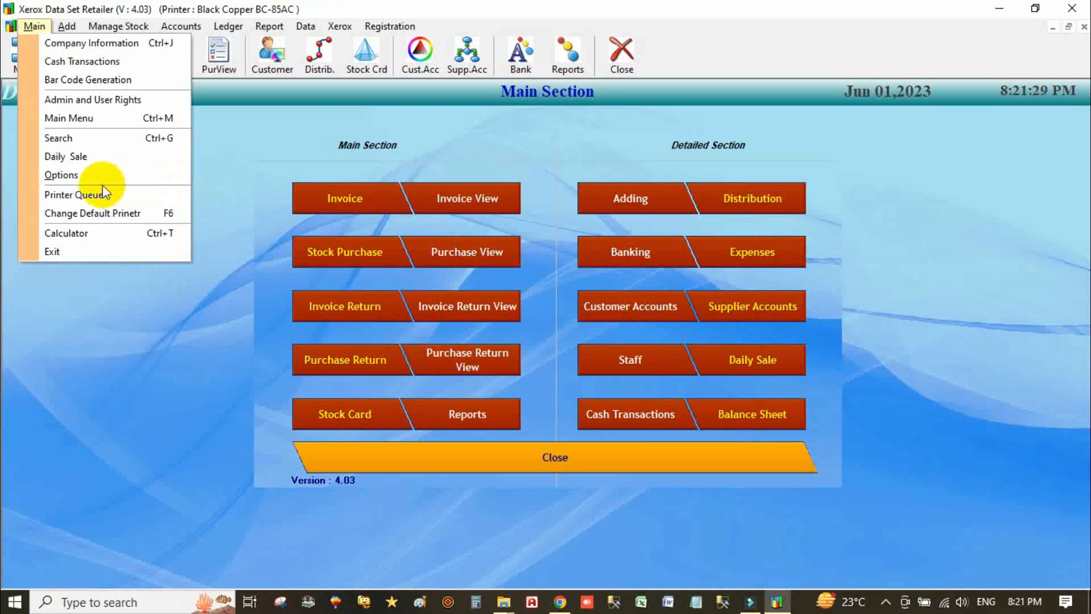
- In Options' printer settings, try dot matrix and laser printing with the custom 5.5 in x 8 in style
click(86, 178)
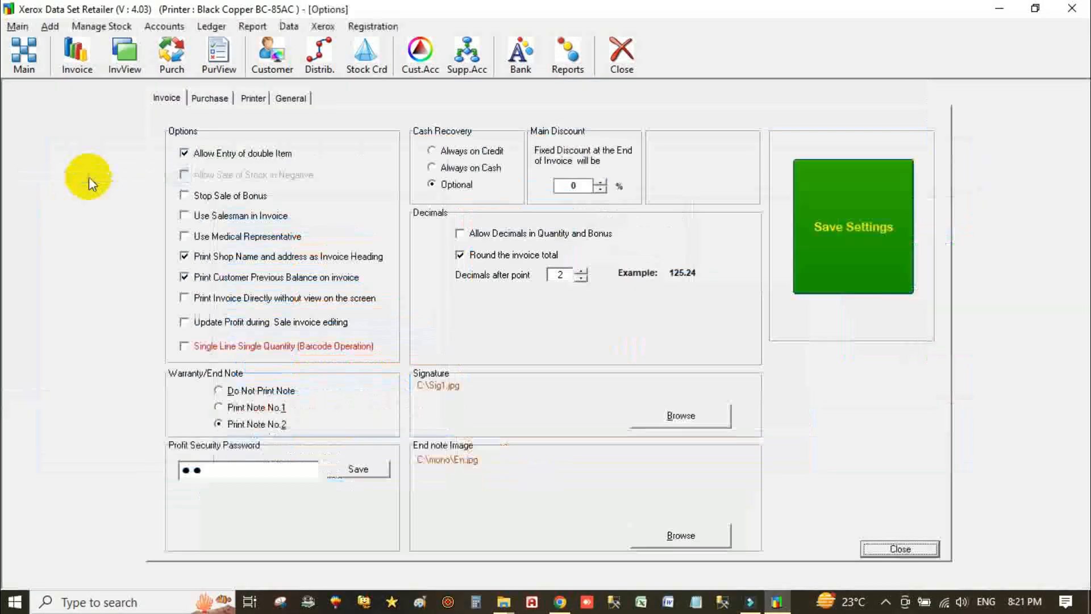
click(254, 99)
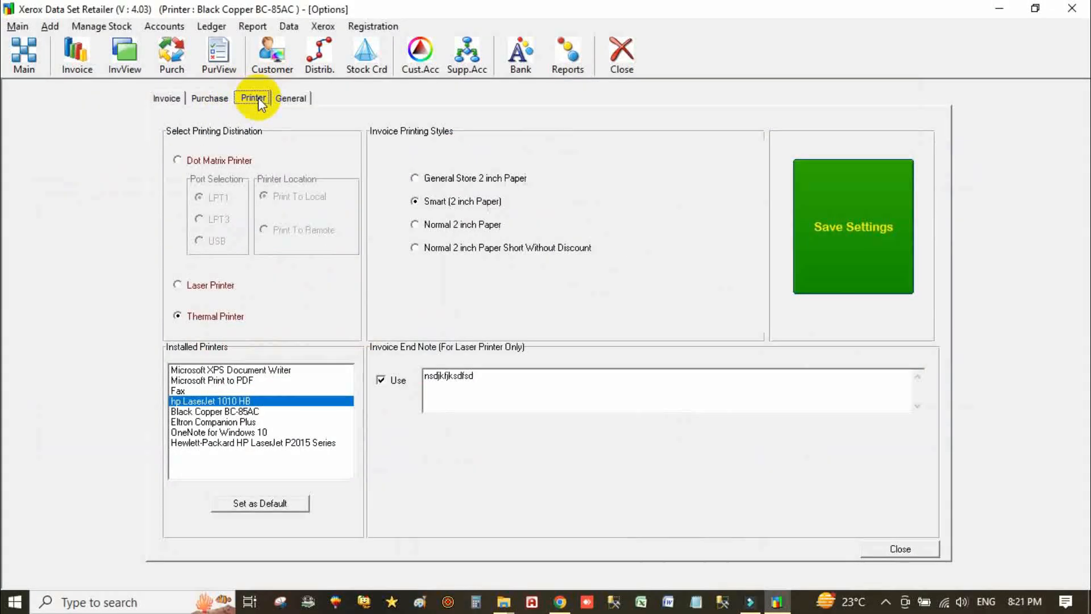
click(196, 159)
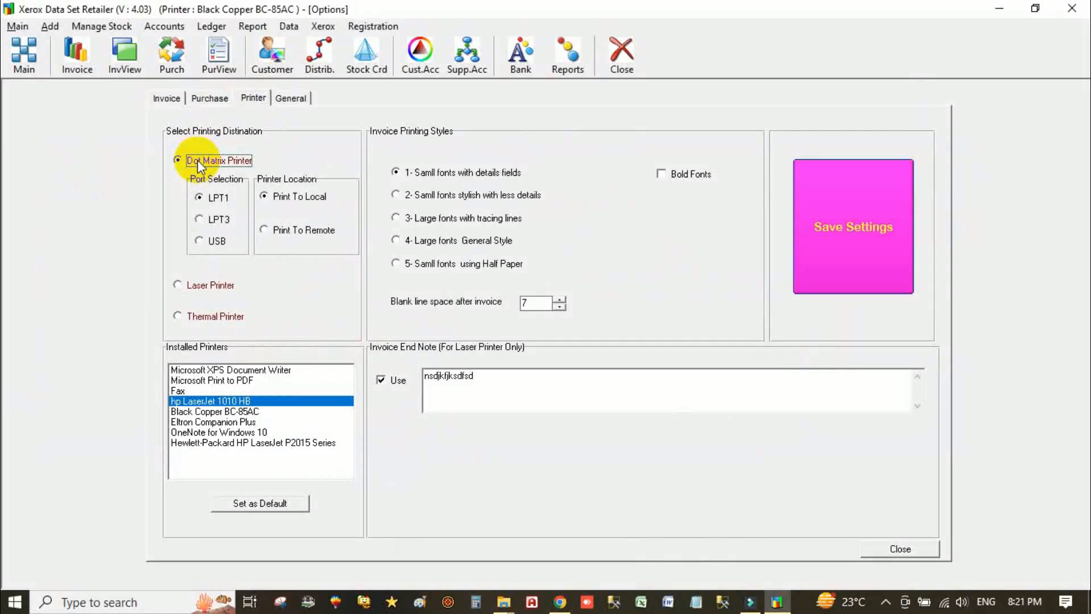
click(199, 284)
click(210, 319)
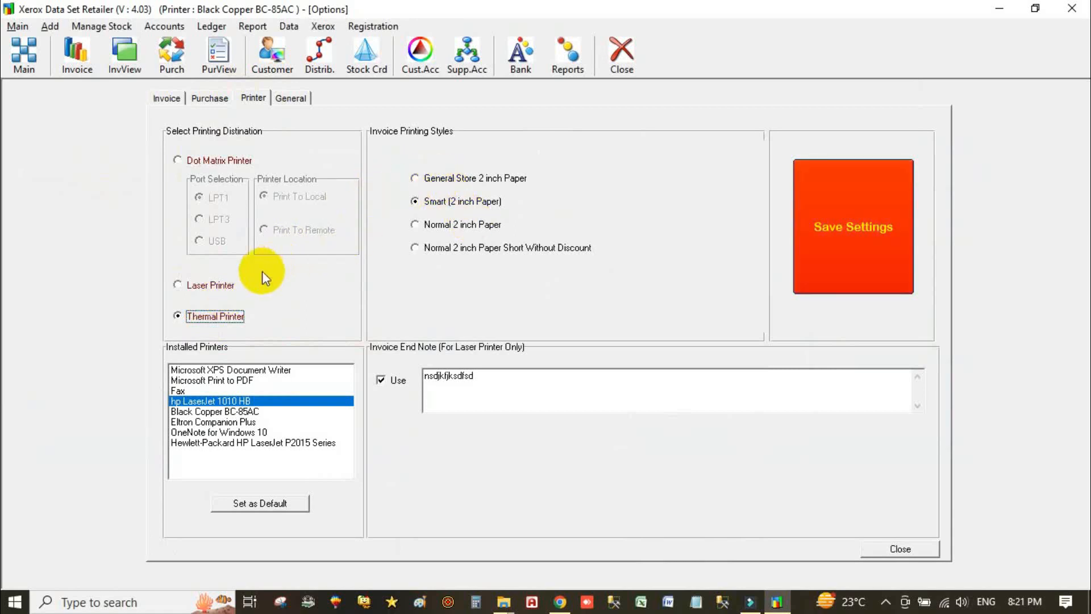
click(220, 285)
click(446, 198)
click(434, 217)
click(829, 215)
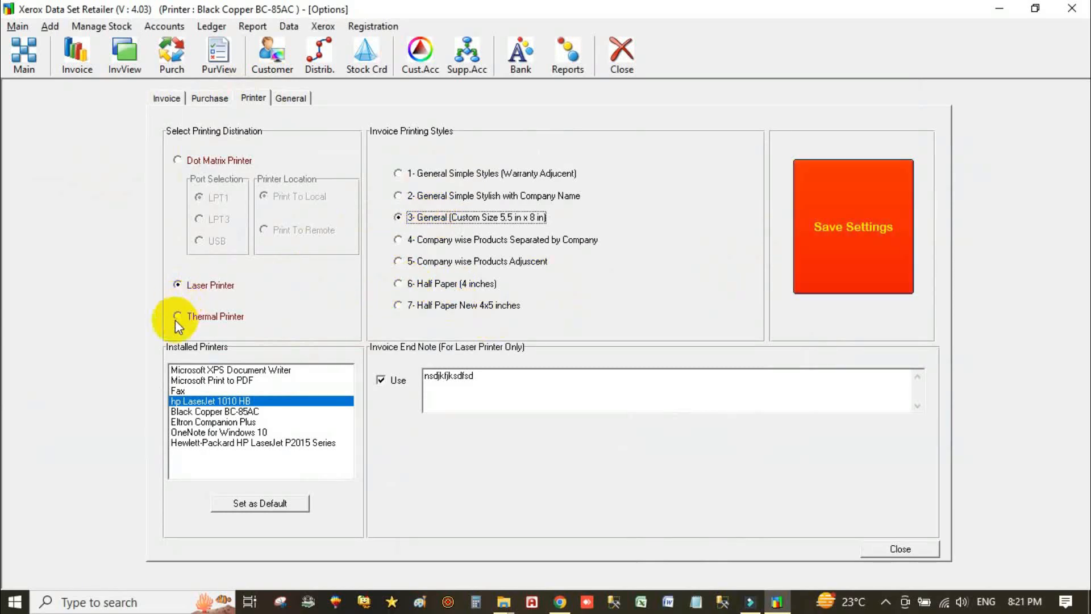
- Switch to thermal printing with the General Store 2 inch Paper style
click(196, 317)
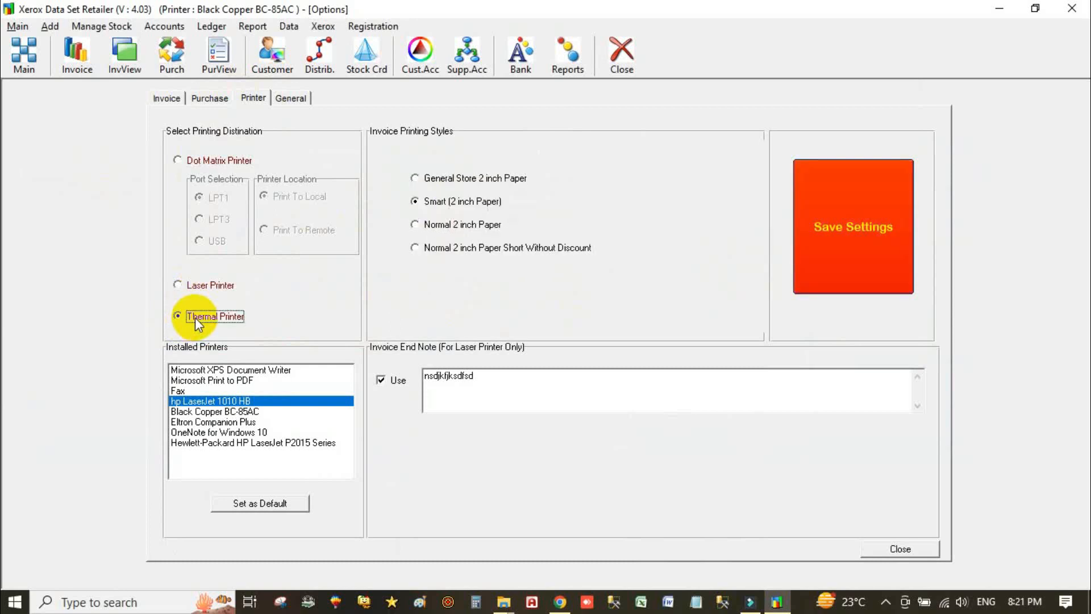
click(460, 250)
click(469, 177)
click(836, 200)
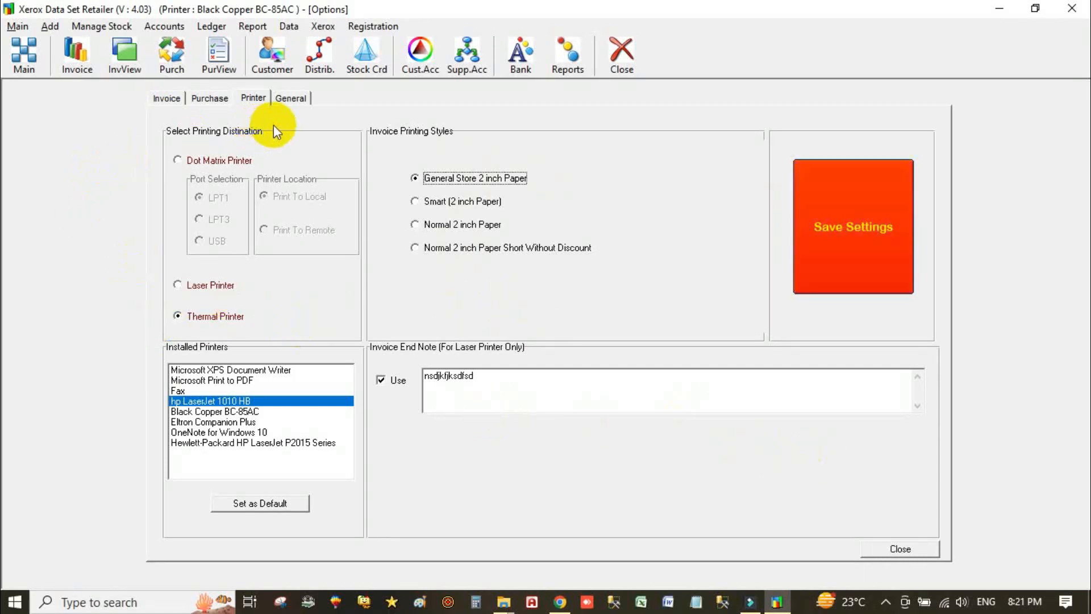
click(166, 98)
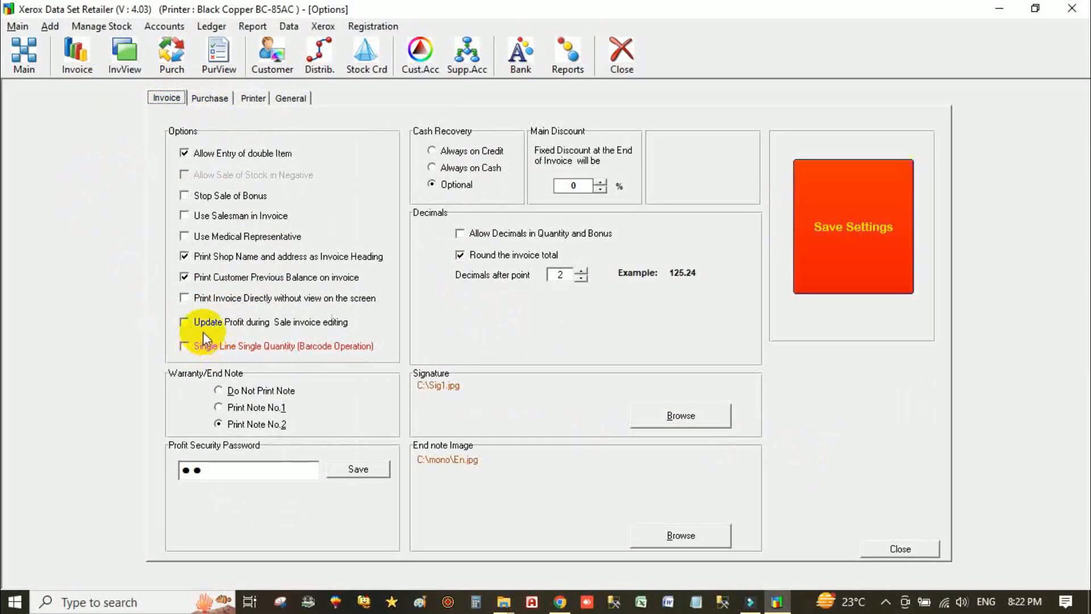
- Leave Print Invoice Directly off and choose laser printing with General Simple Styles (Warranty Adjucent)
click(226, 302)
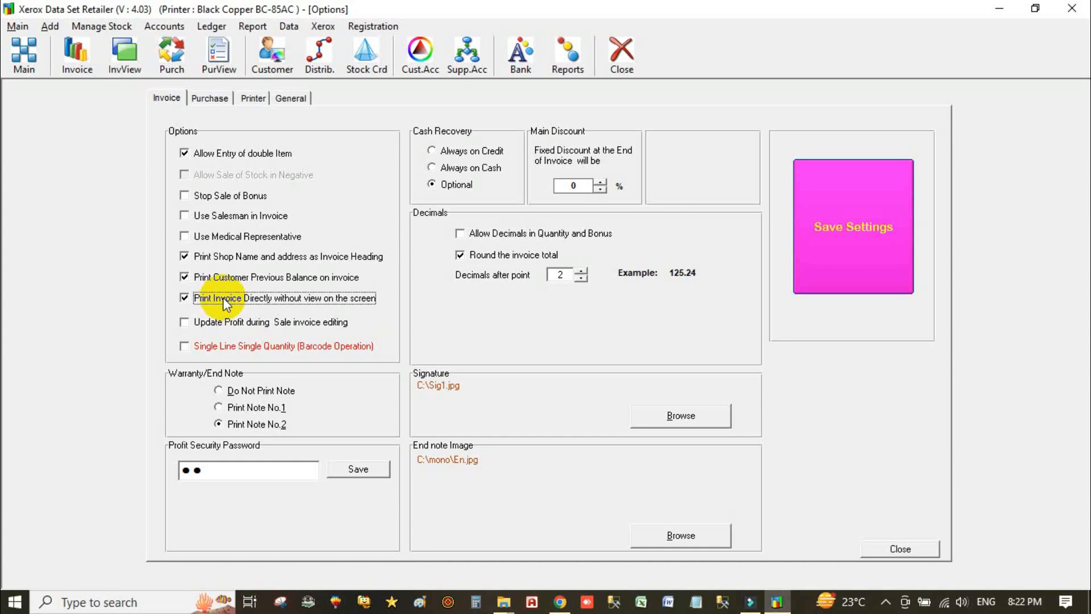
click(223, 298)
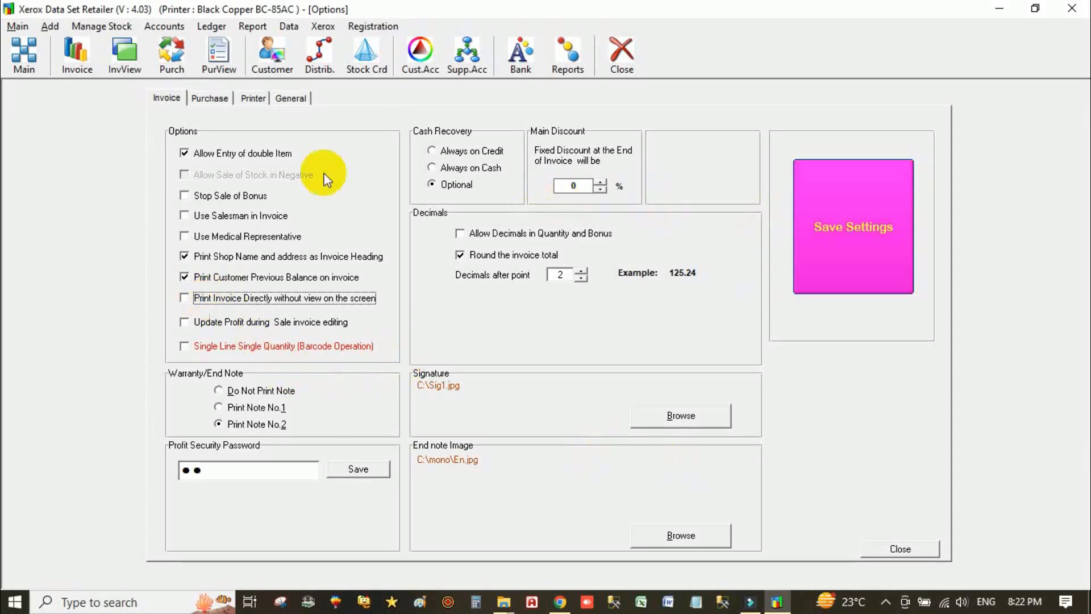
click(263, 99)
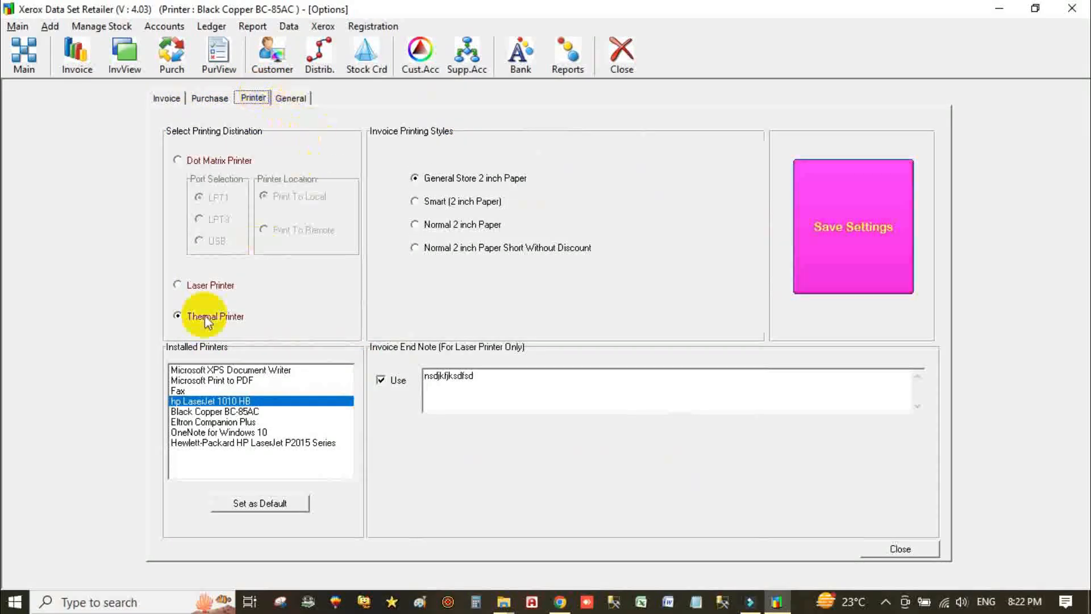
click(223, 285)
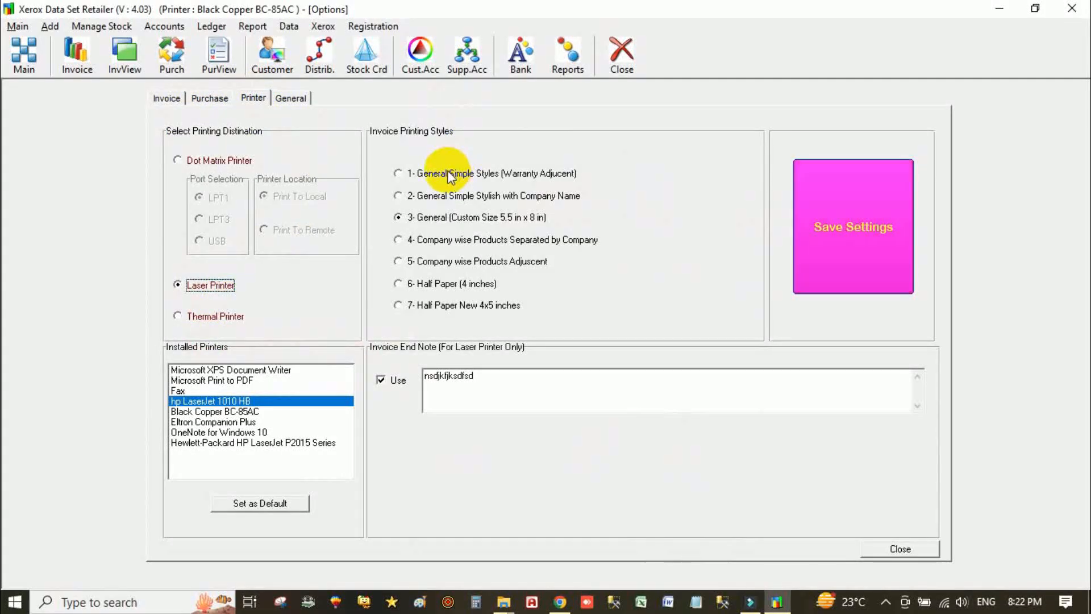
click(470, 174)
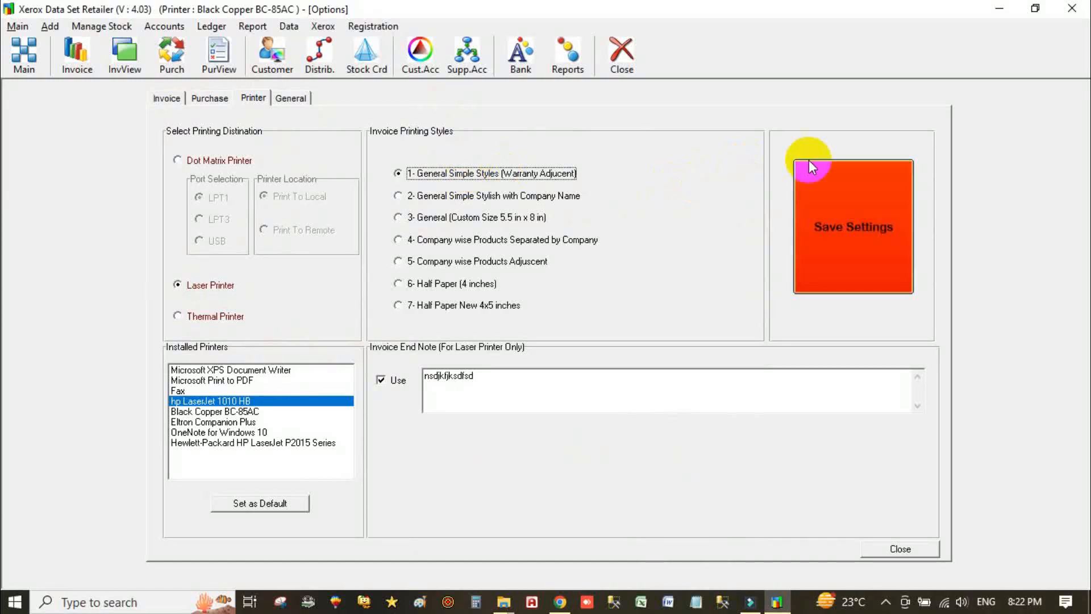
- Save the settings, close Options, and start a new sale invoice
click(826, 211)
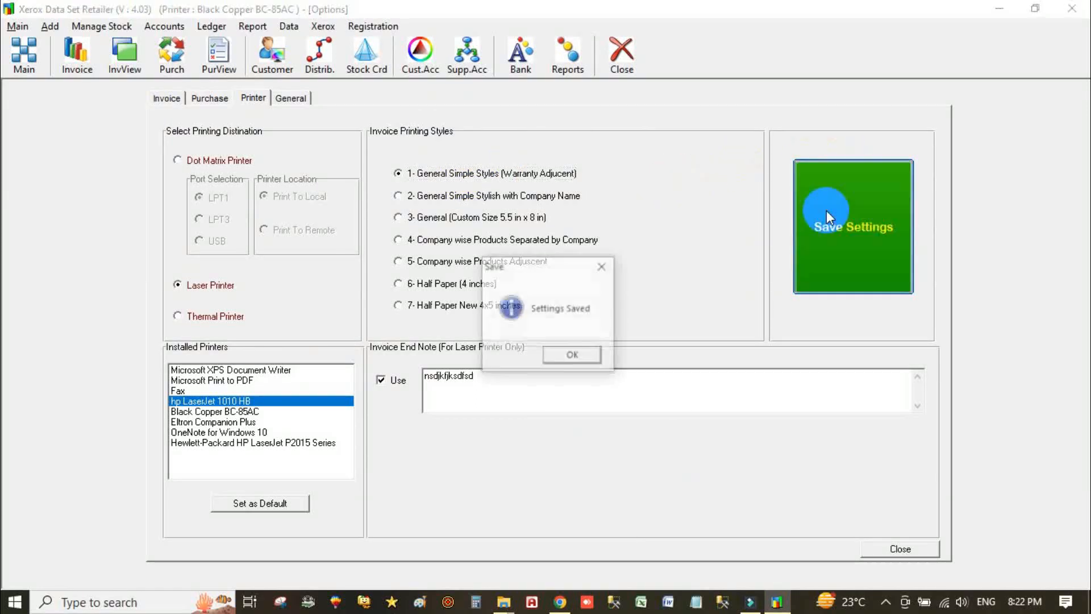
click(578, 355)
click(908, 547)
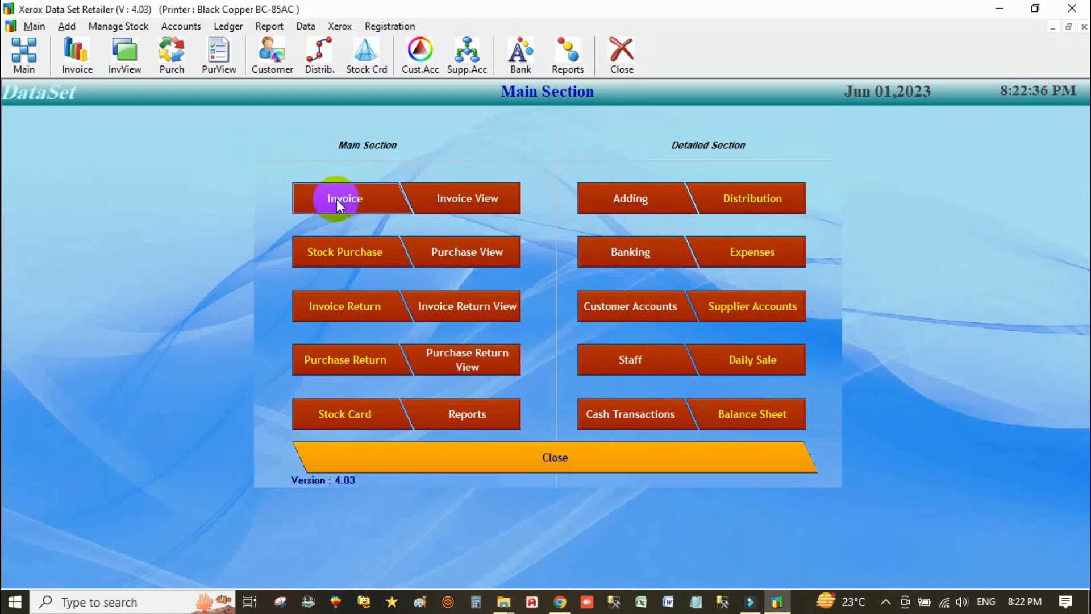
click(337, 199)
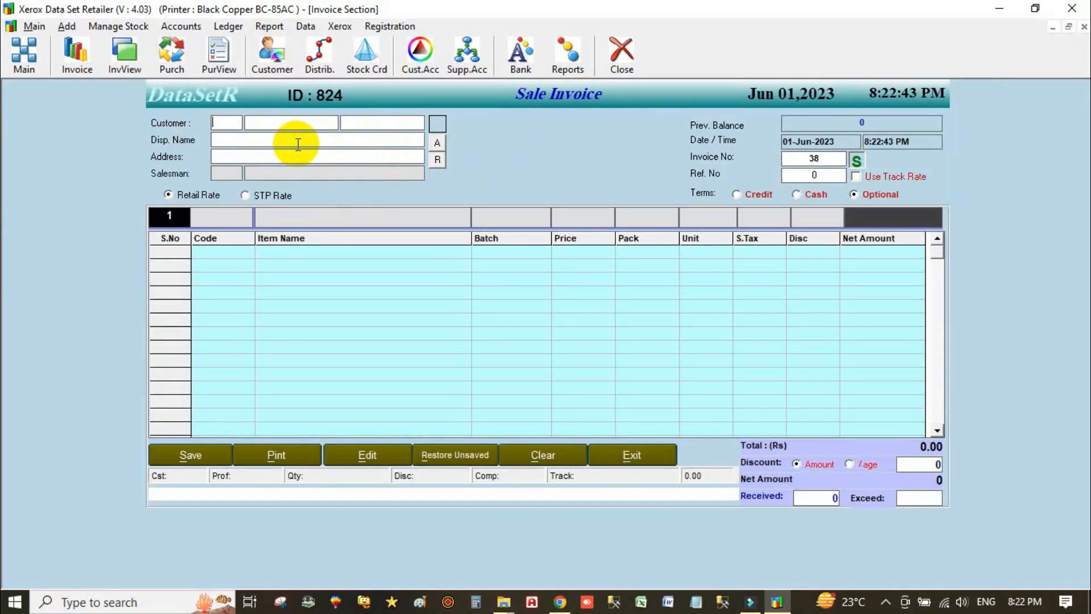
- Try customer code 4, then search 't' and set Talha Traders as the customer
text(4)
key(Return)
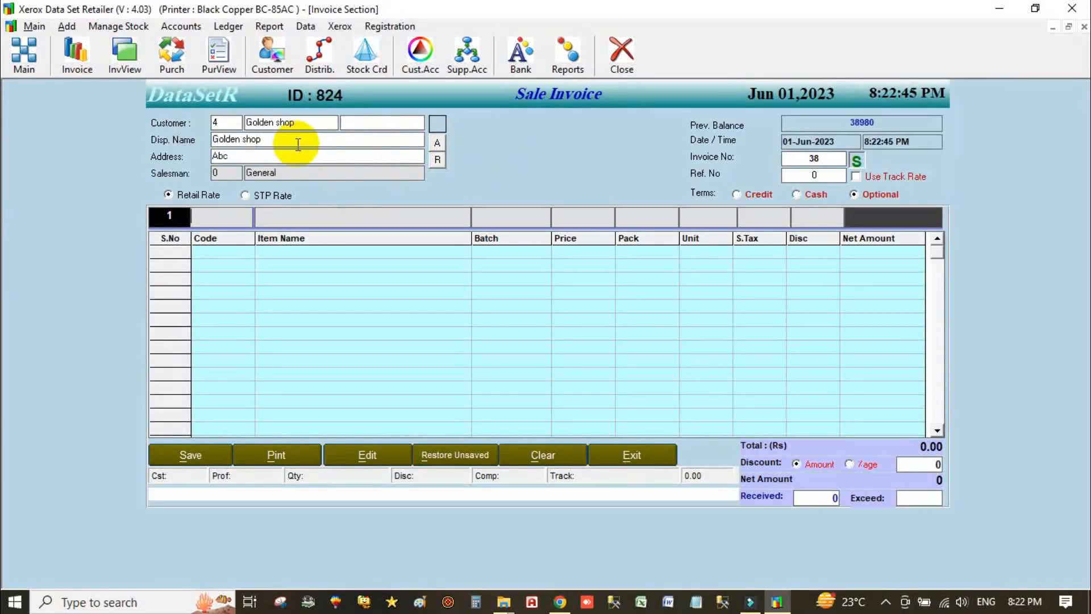
click(231, 124)
key(BackSpace)
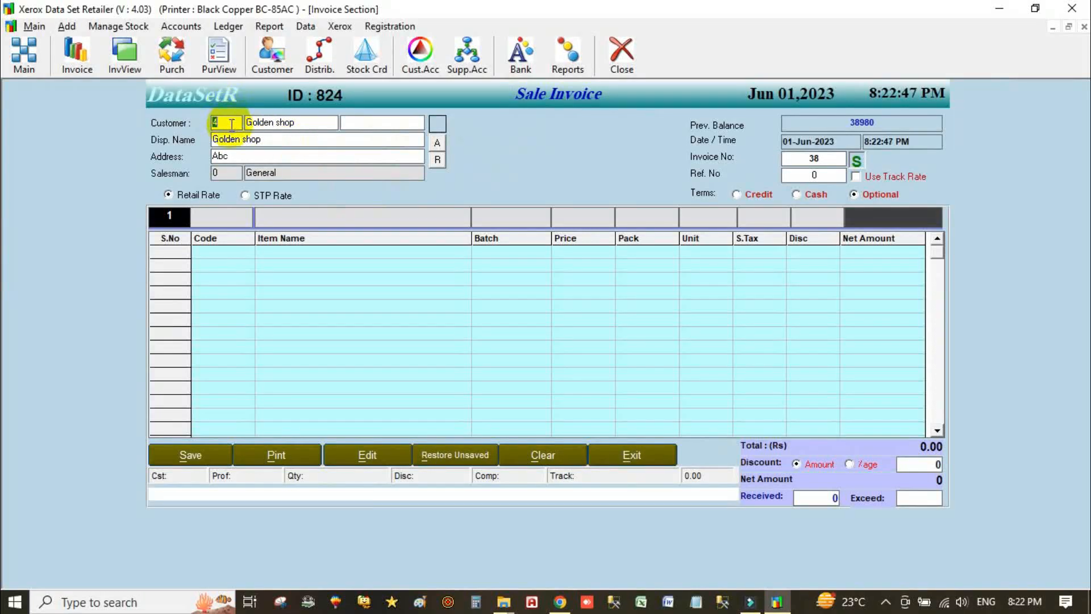
text(t)
key(Return)
key(Down)
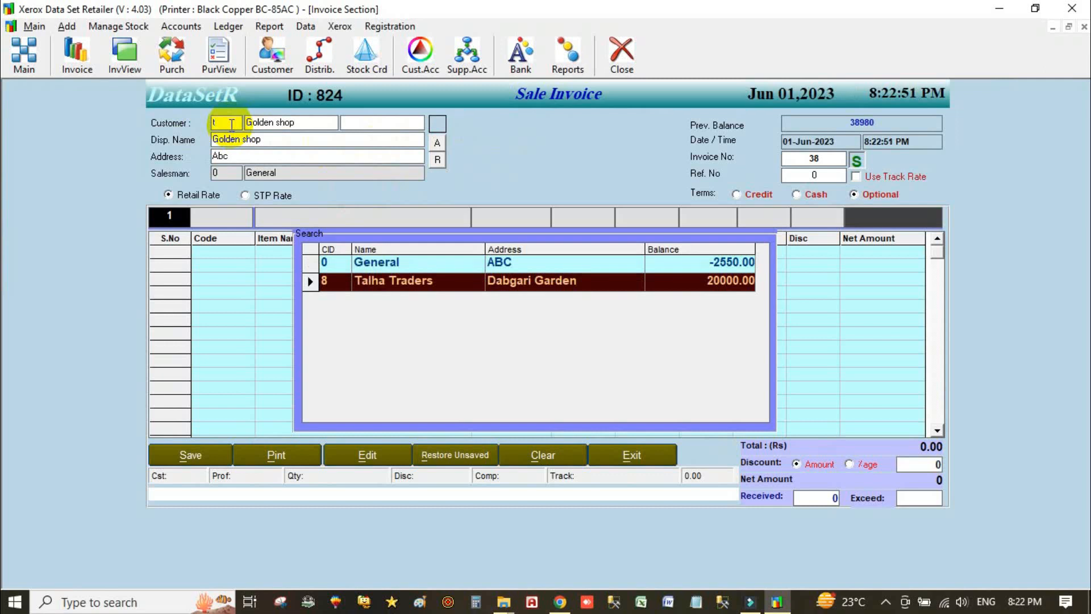
key(Return)
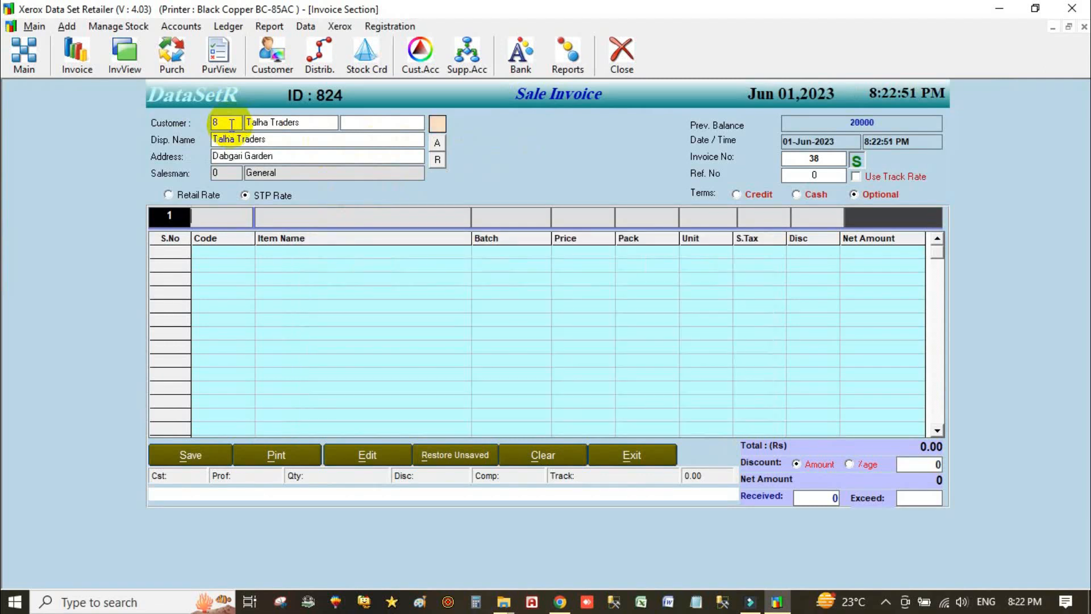
- Switch the invoice pricing from retail rate to STP rate
click(201, 196)
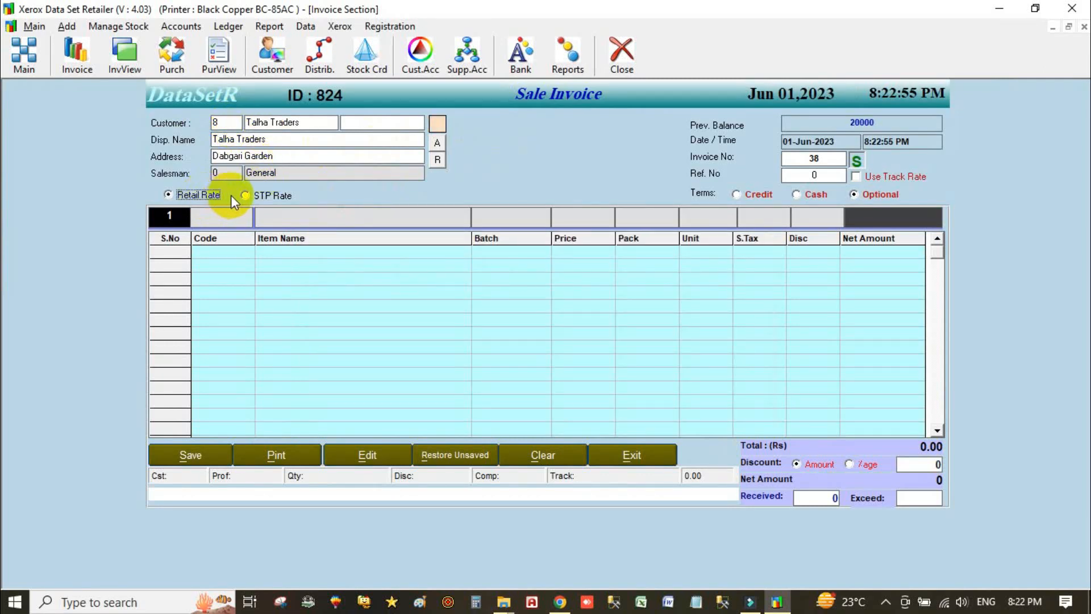
click(268, 195)
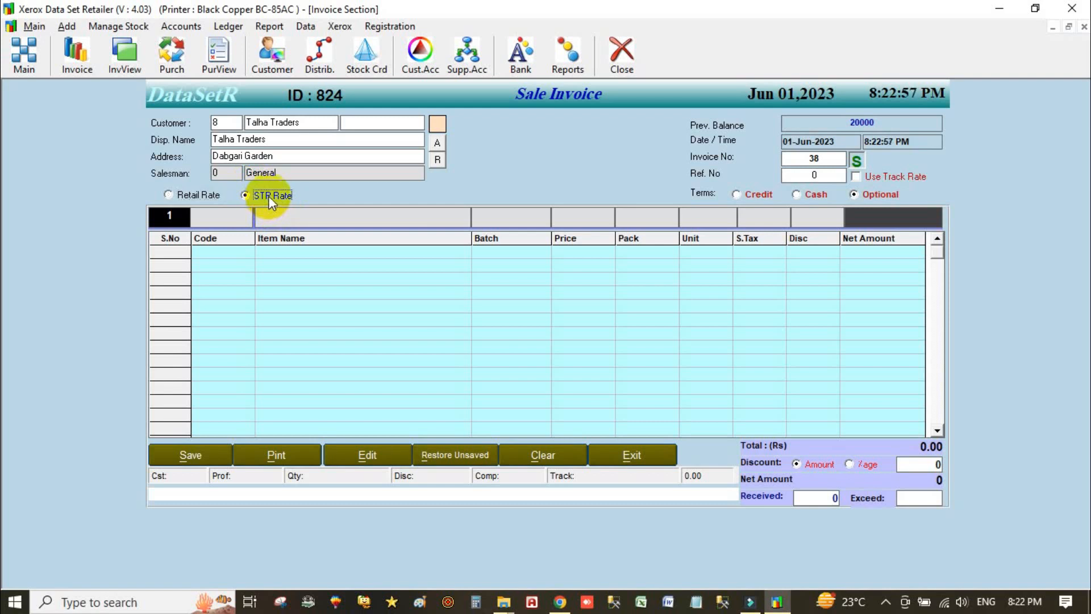
click(192, 195)
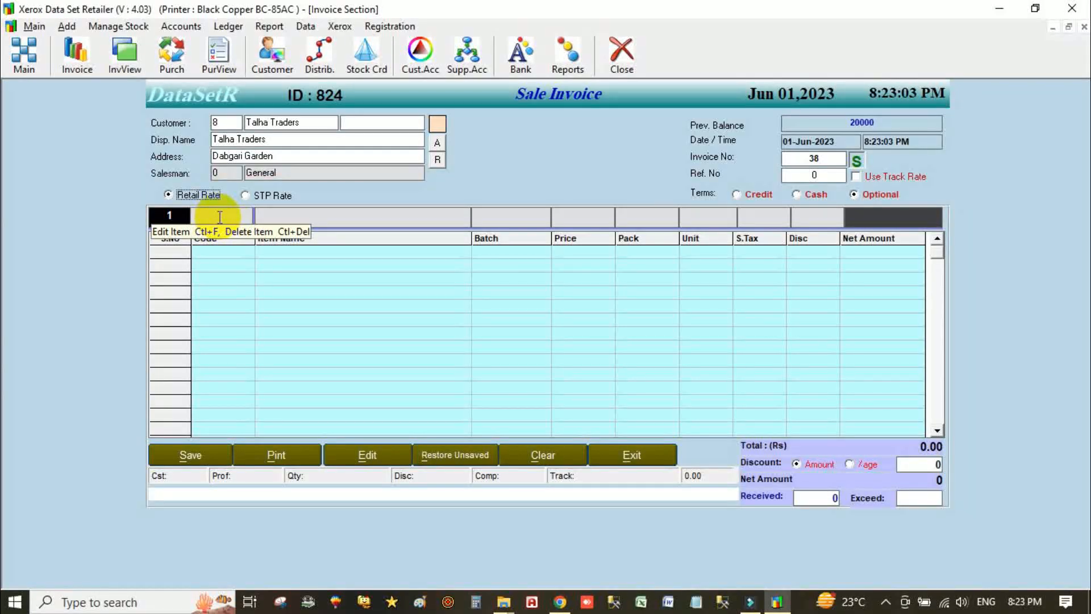
click(271, 194)
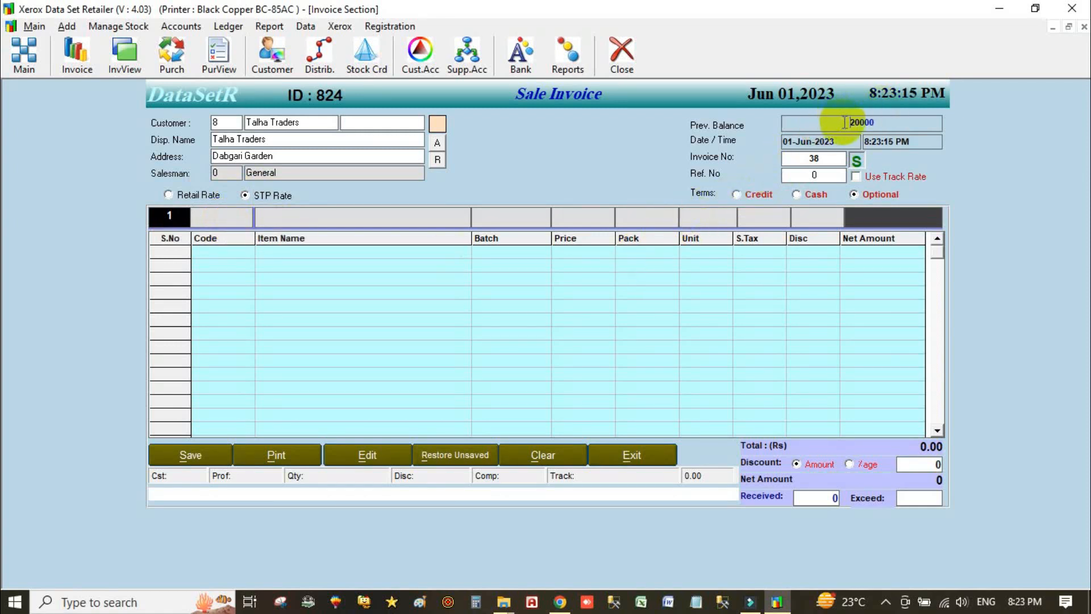
- Check the previous balance and invoice number, then enable Use Track Rate
drag(841, 122, 892, 115)
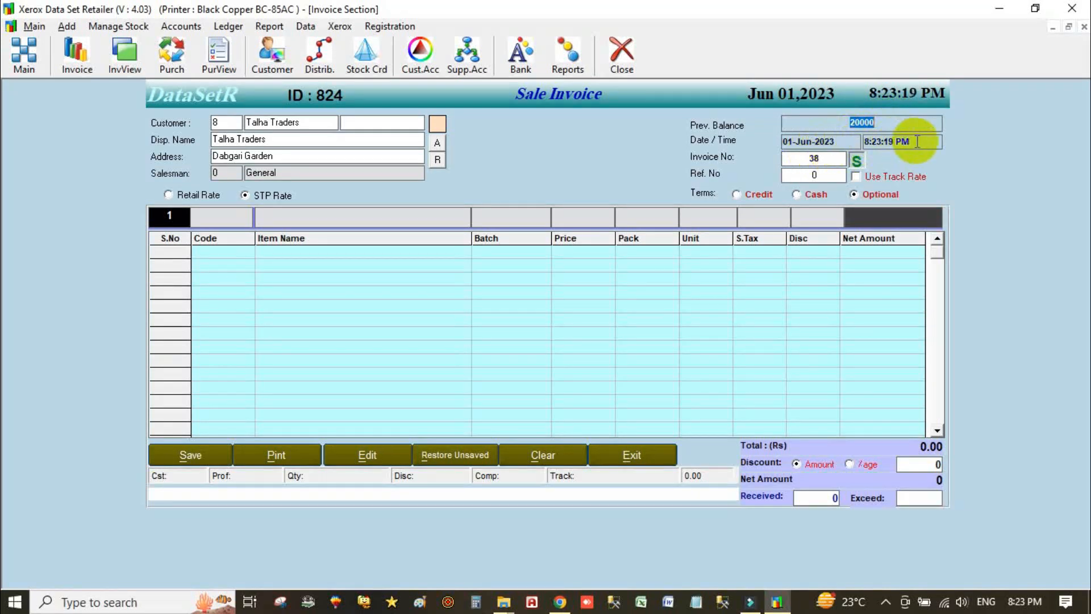
double_click(793, 160)
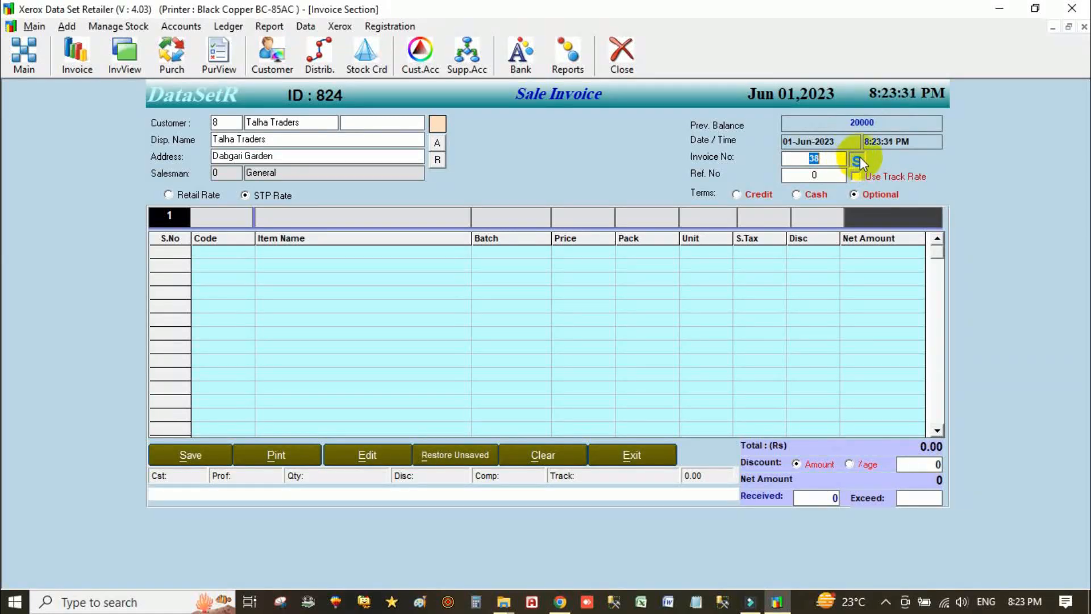
click(824, 175)
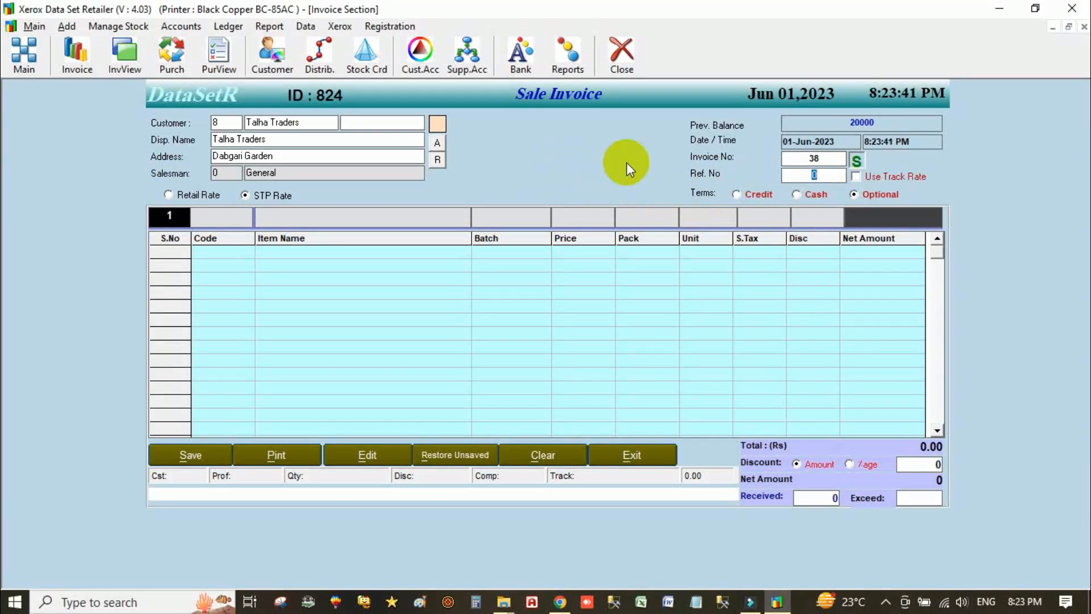
click(911, 176)
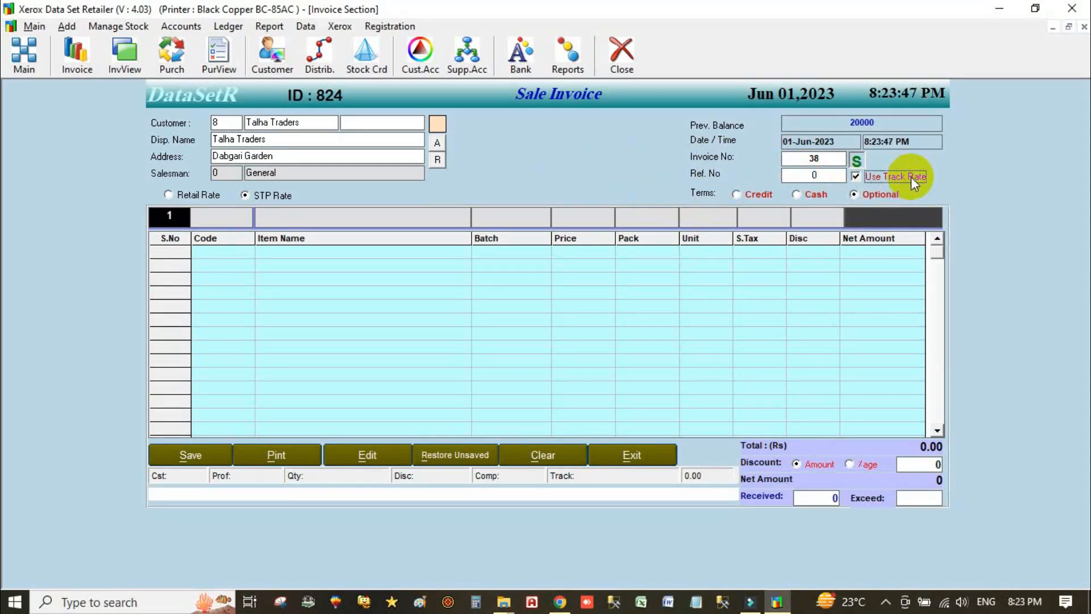
click(223, 122)
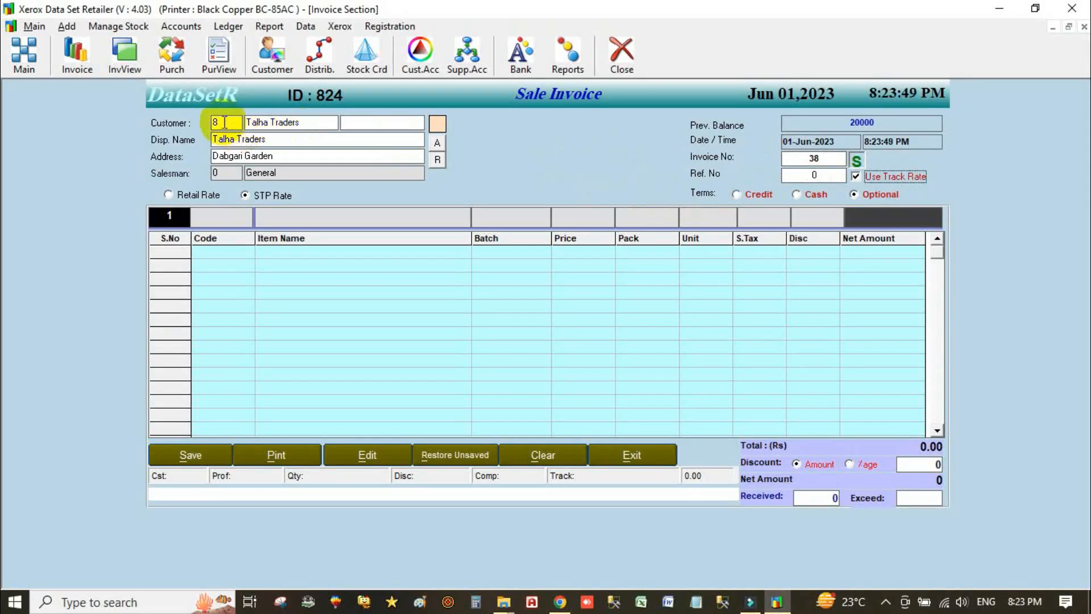
click(220, 215)
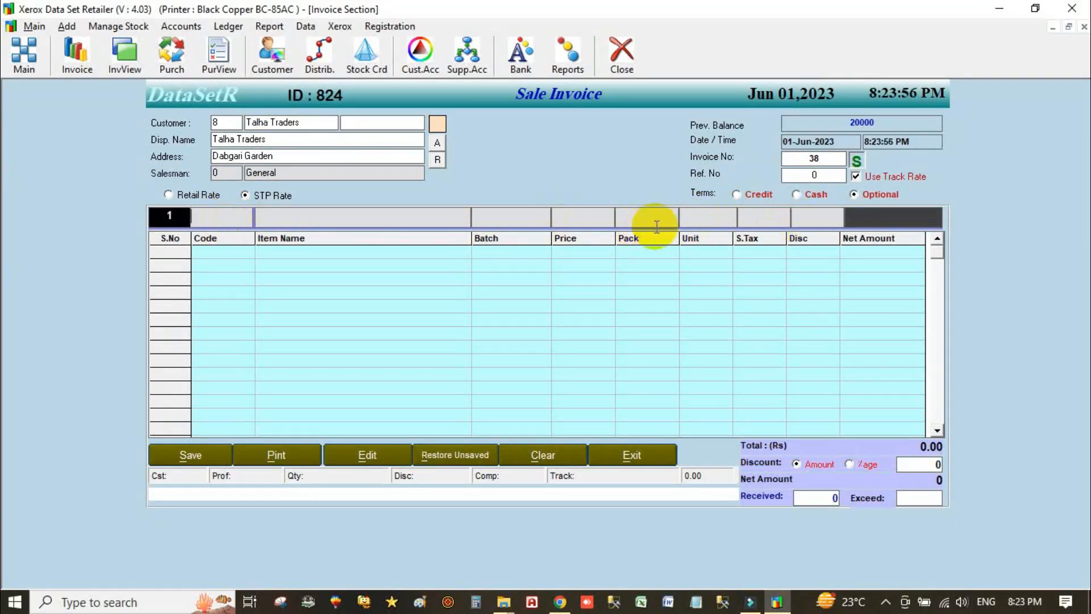
- Disable Use Track Rate and settle the payment terms on Credit after trying Cash and Optional
click(865, 179)
click(754, 194)
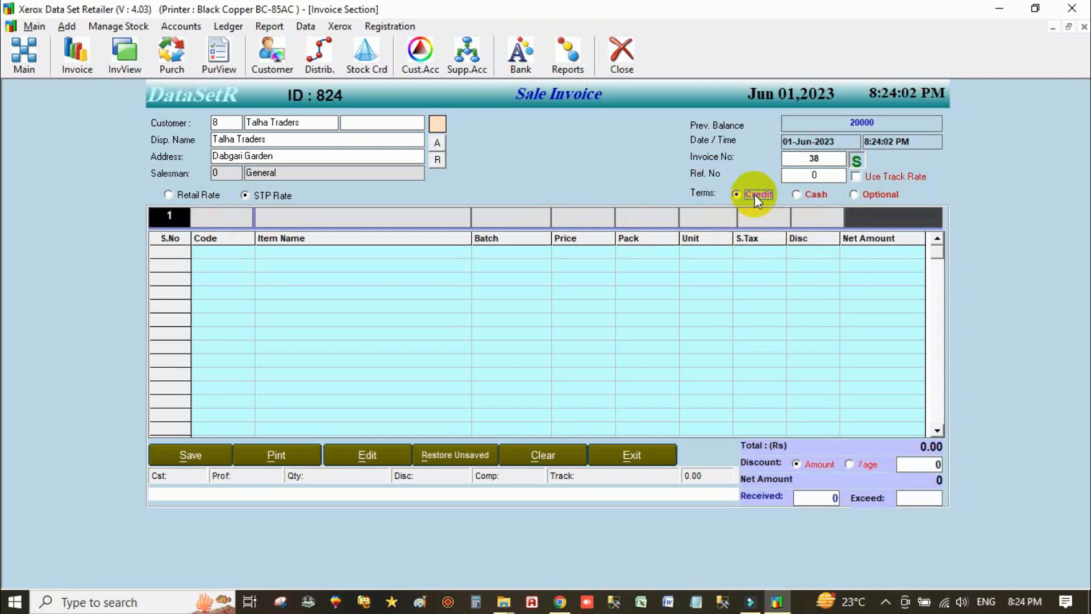
click(797, 193)
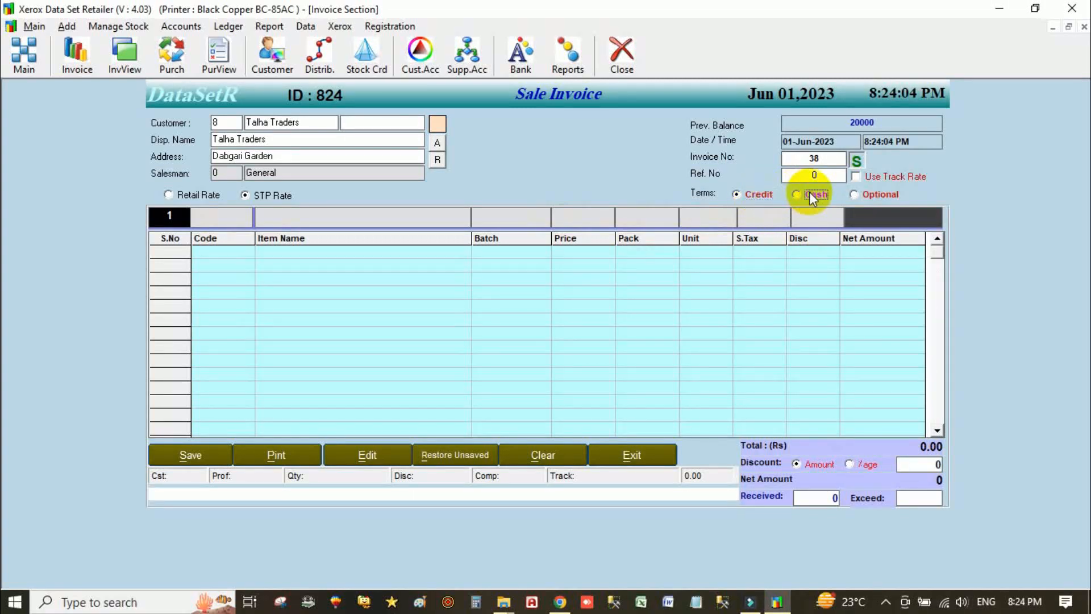
click(869, 195)
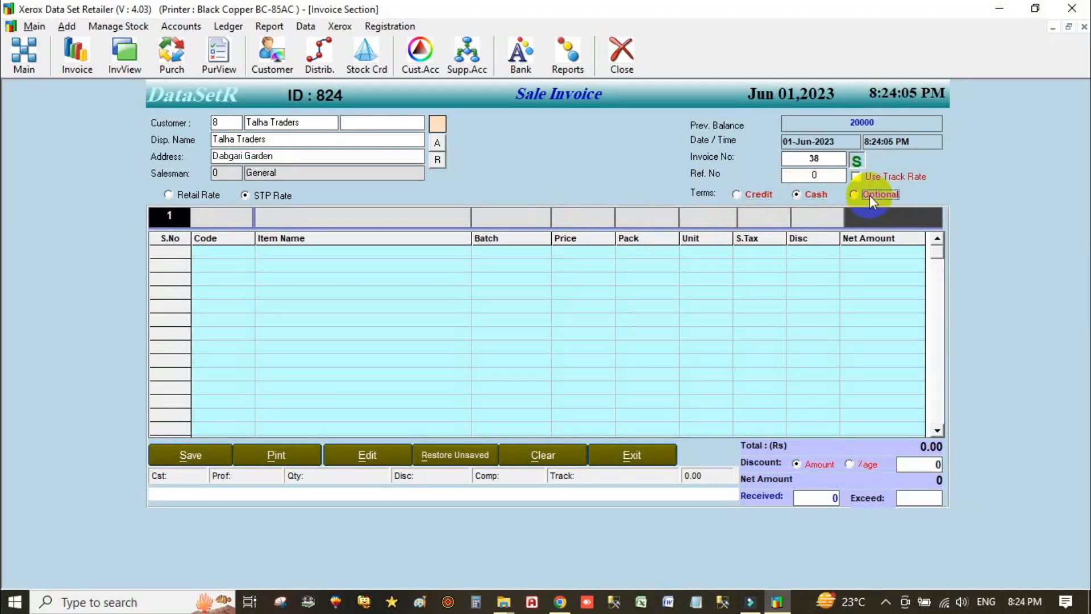
click(745, 194)
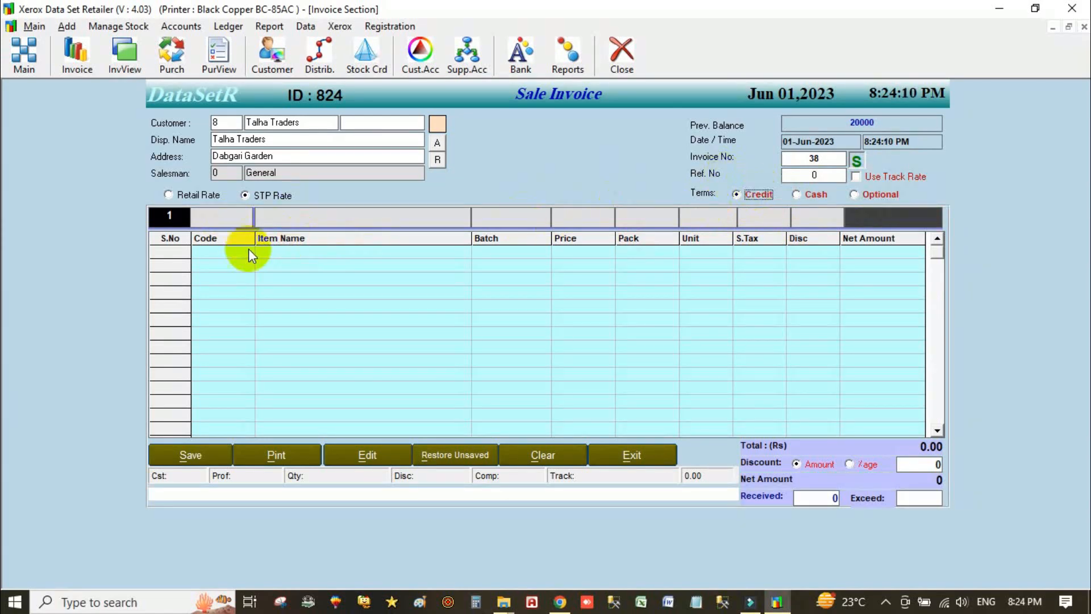
click(806, 194)
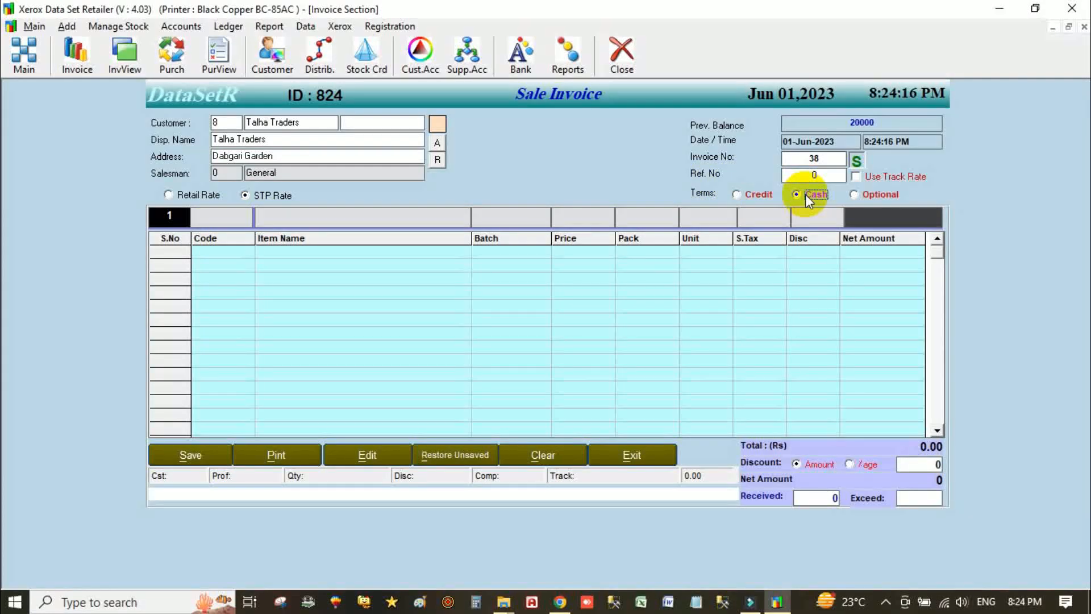
click(868, 194)
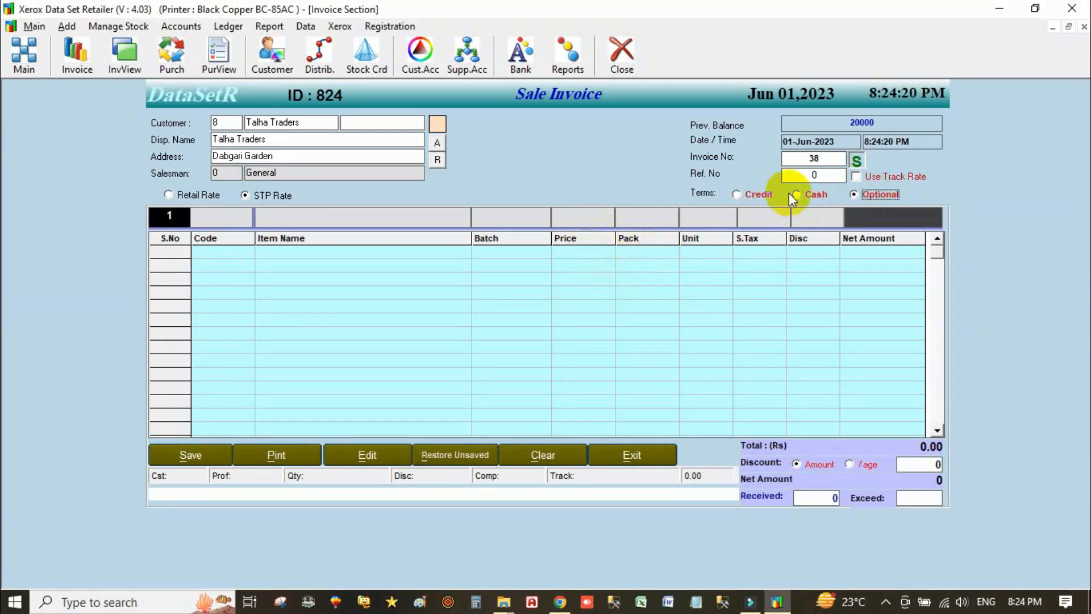
click(751, 193)
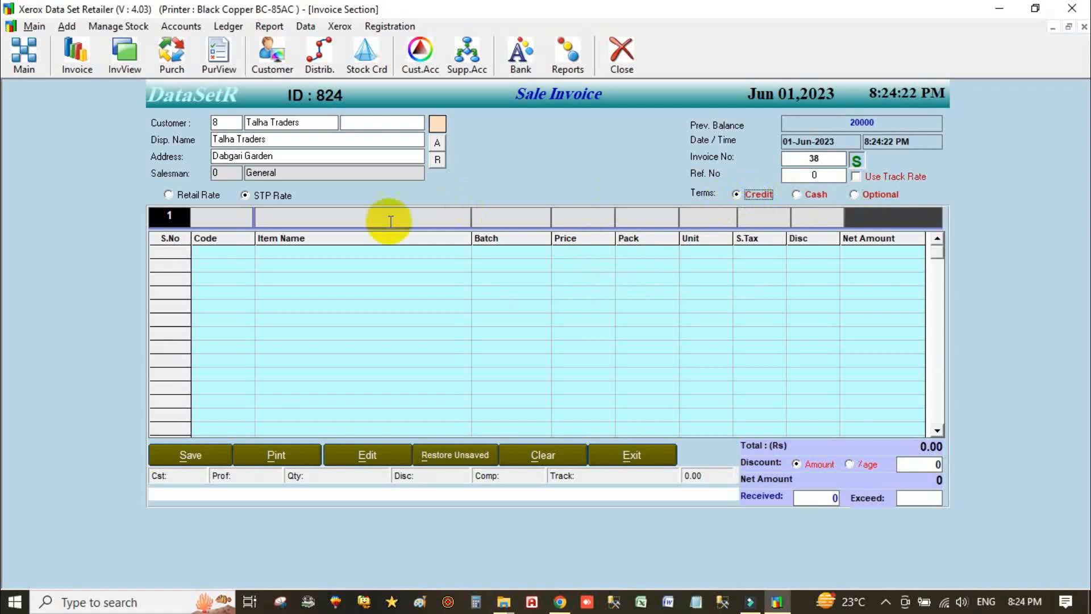
click(211, 220)
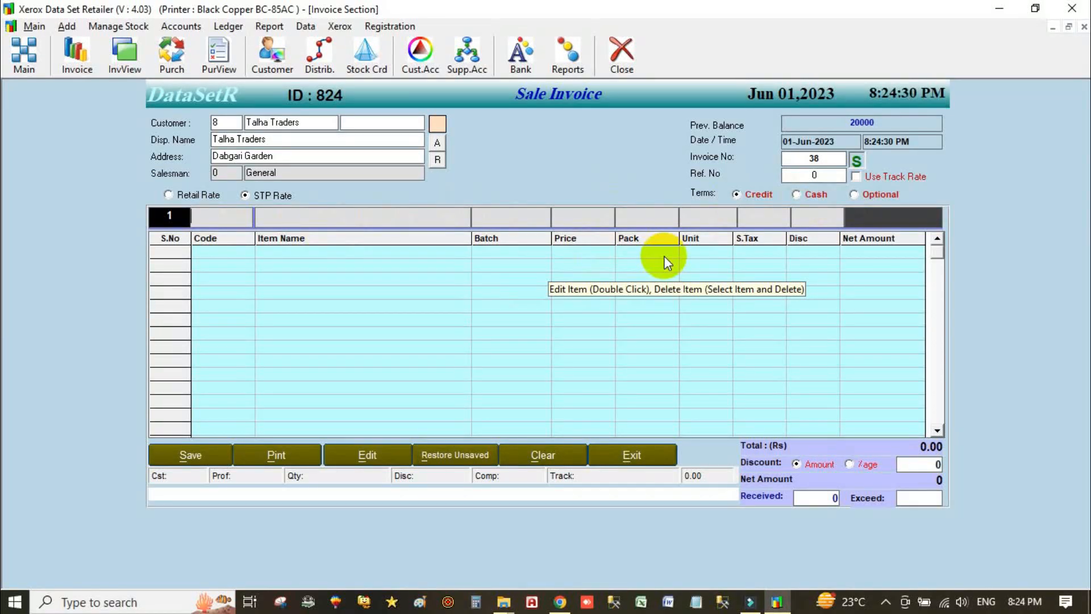
- Add ABDAMENAL BENDER L on line 1 with 10 packs and discount 2, netting 2822.40
text(a)
key(Down)
key(Down)
key(Down)
key(Down)
key(Down)
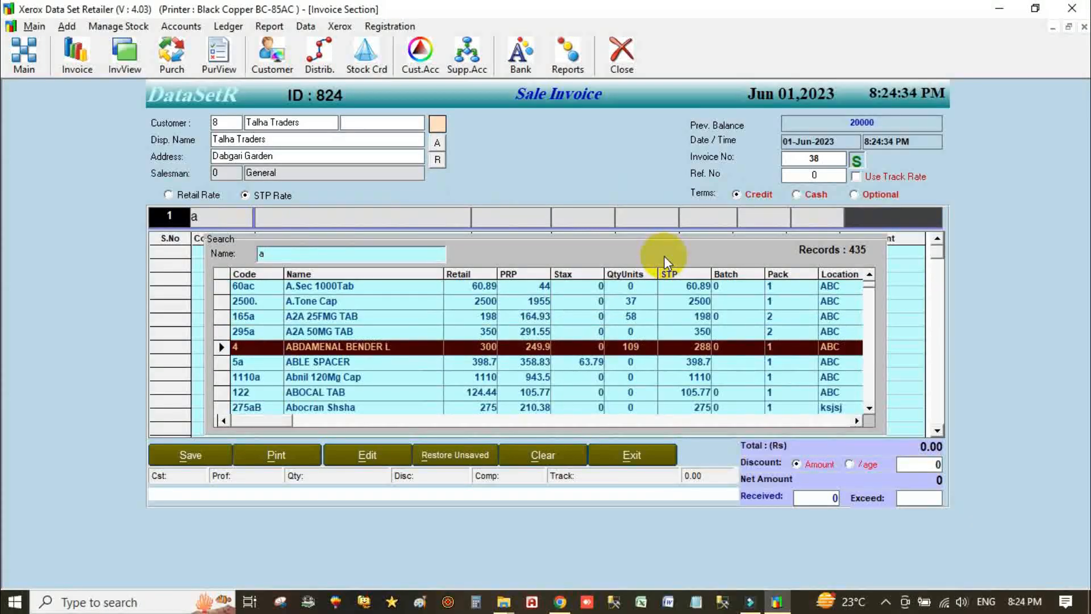
key(Return)
key(Return)
key(Return)
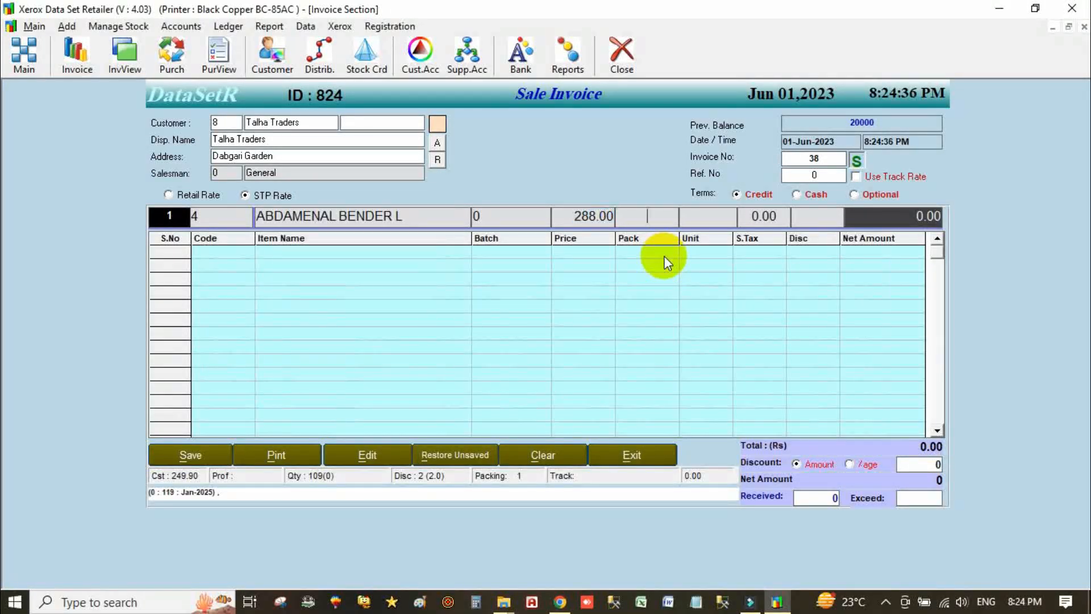
text(10)
key(Return)
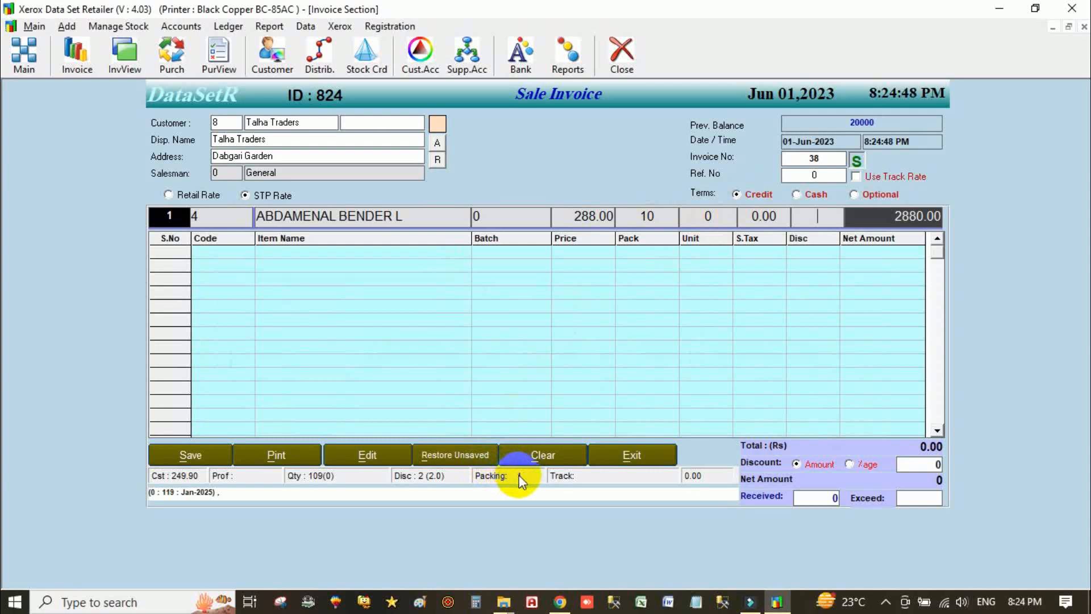
click(711, 217)
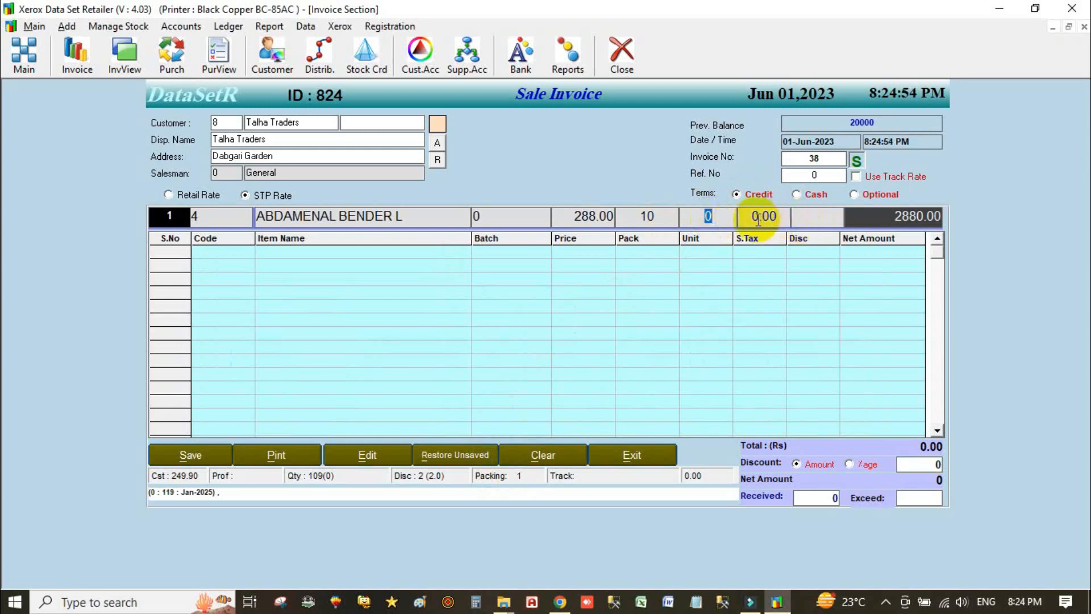
click(815, 216)
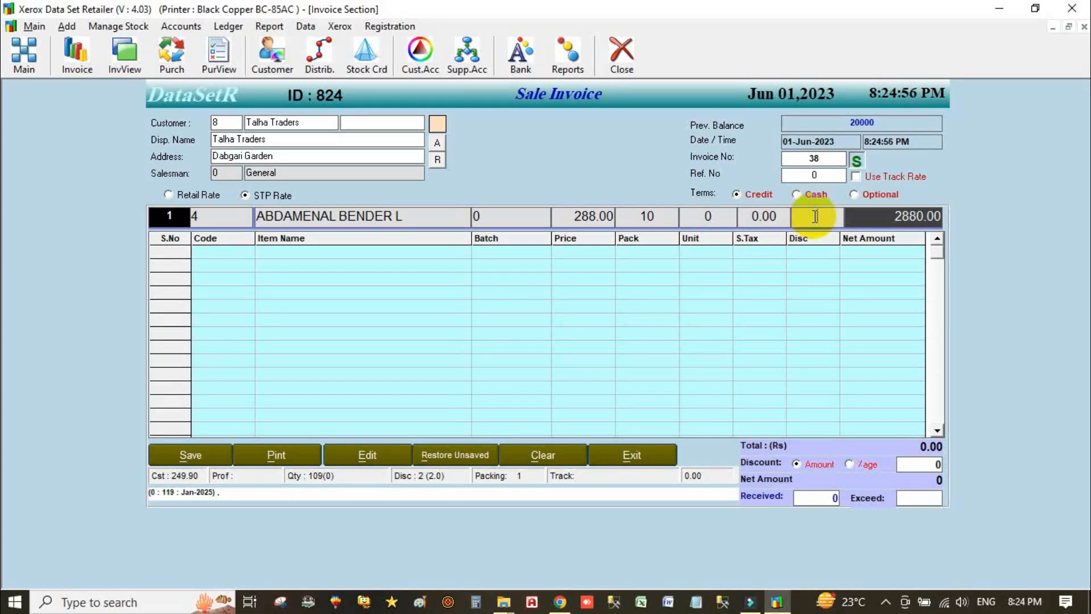
text(2)
key(Return)
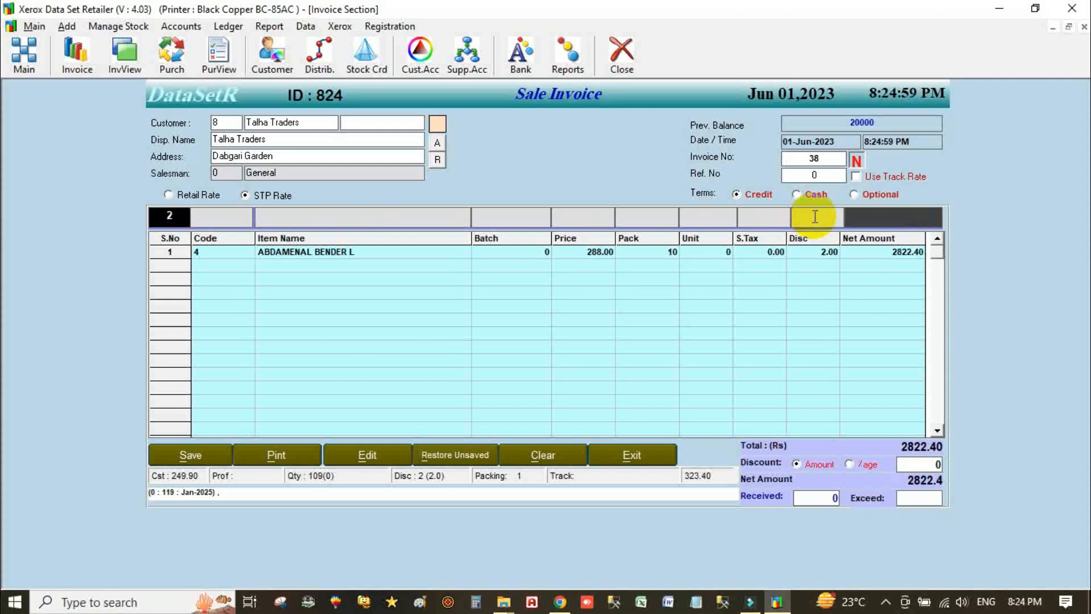
- Try D Water500Ml and D.Bone Drop for line 2, dismissing the stock warnings
text(d)
key(Down)
key(Down)
key(Down)
key(Down)
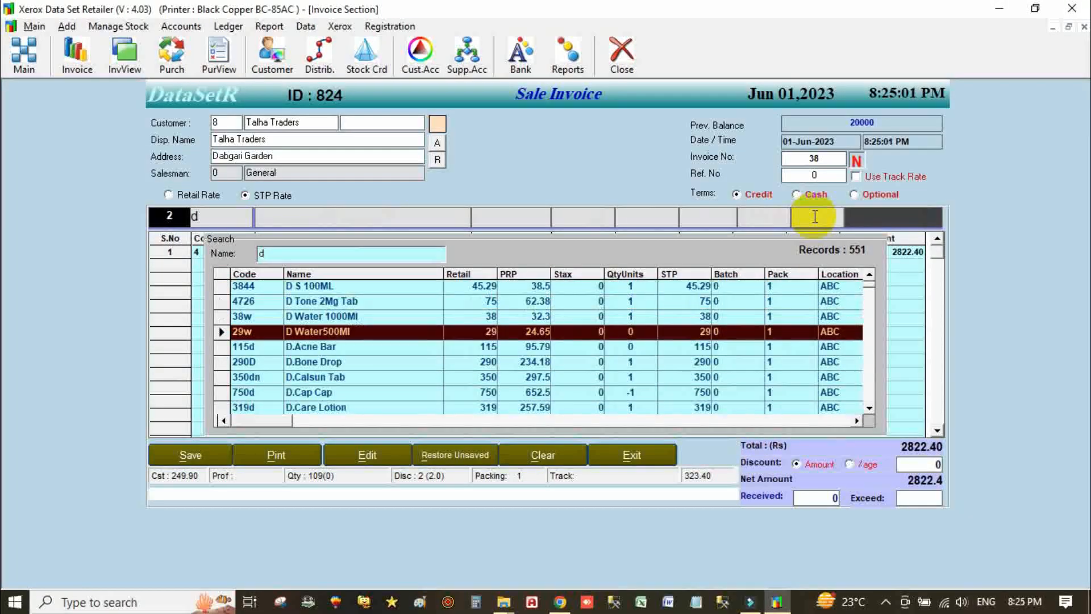
key(Return)
key(Return)
key(Down)
key(Down)
key(Return)
key(Return)
key(Return)
text(6)
key(Return)
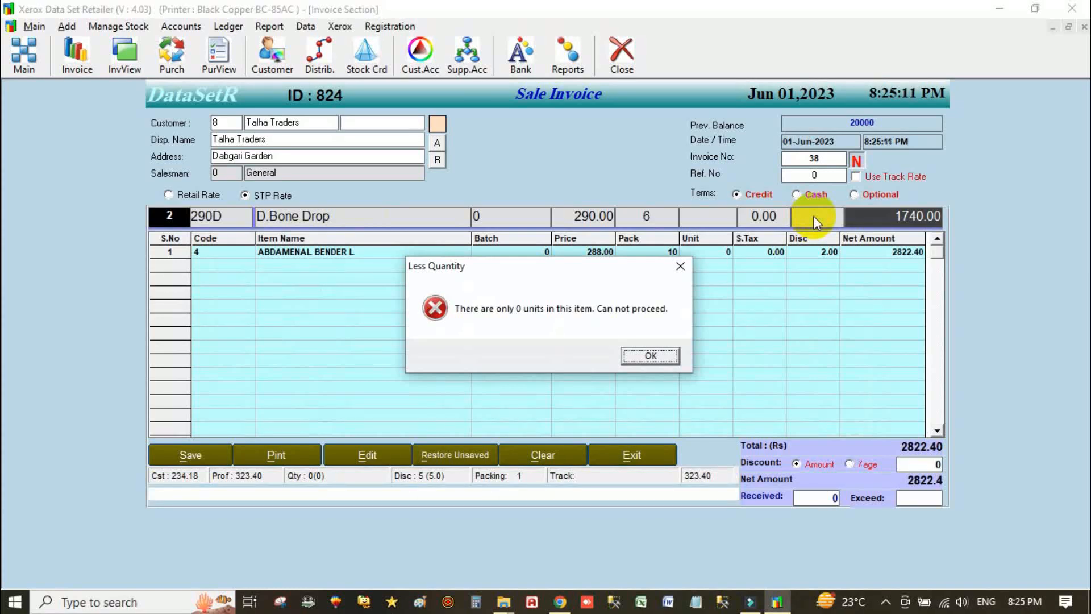
key(Return)
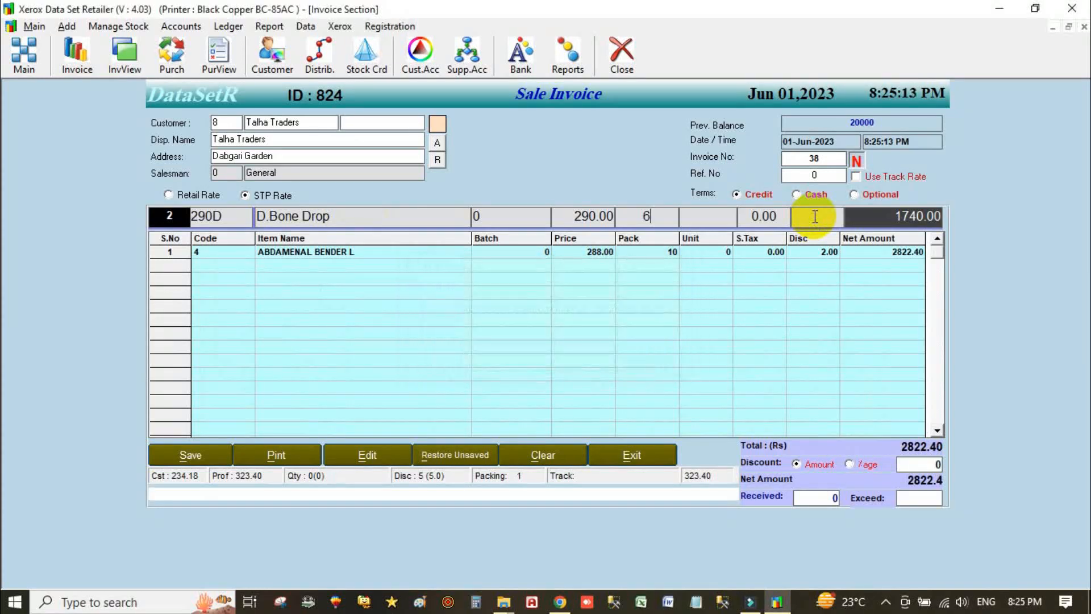
key(Escape)
- Pick ABDAMENAL BENDER L for line 2 instead
text(a)
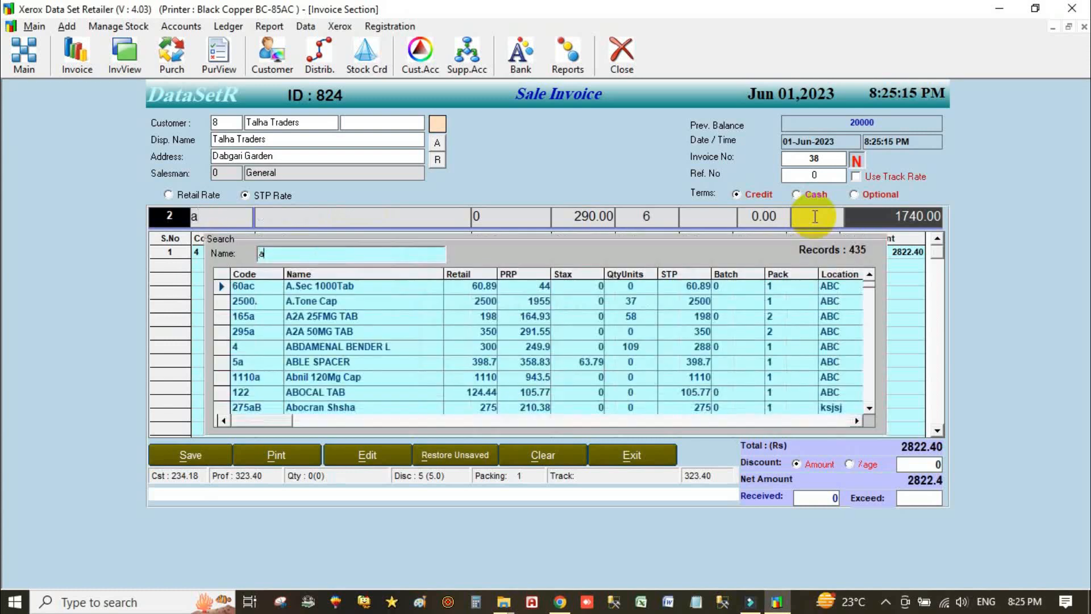
key(Down)
key(Down)
key(Down)
key(Down)
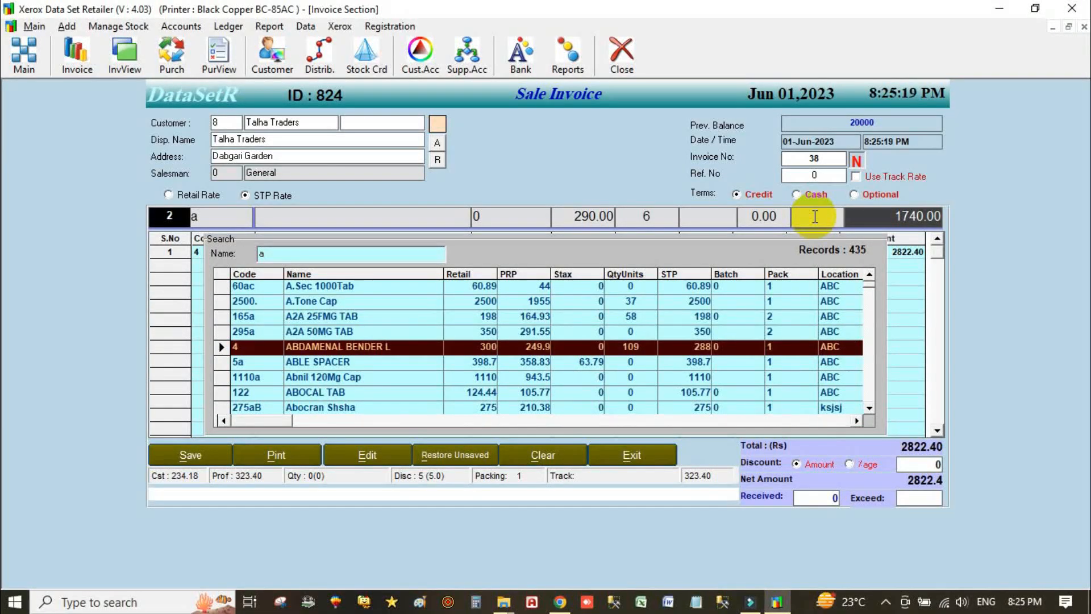
key(Return)
key(Return)
key(Return)
key(Return)
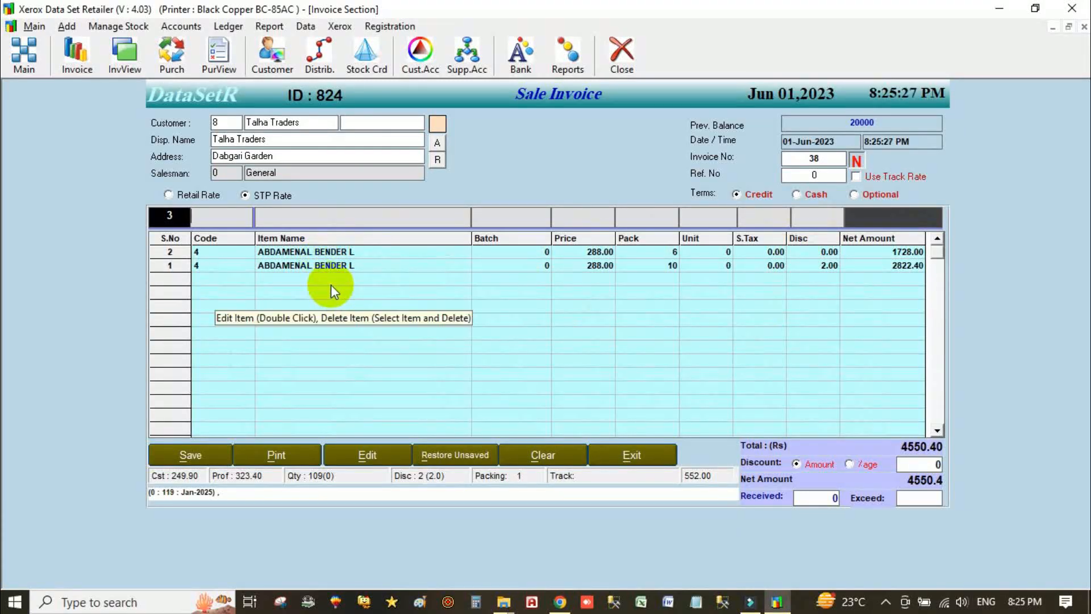
- Try replacing line 2's item with R.Zole 20Tab at 1 pack
click(216, 259)
double_click(212, 254)
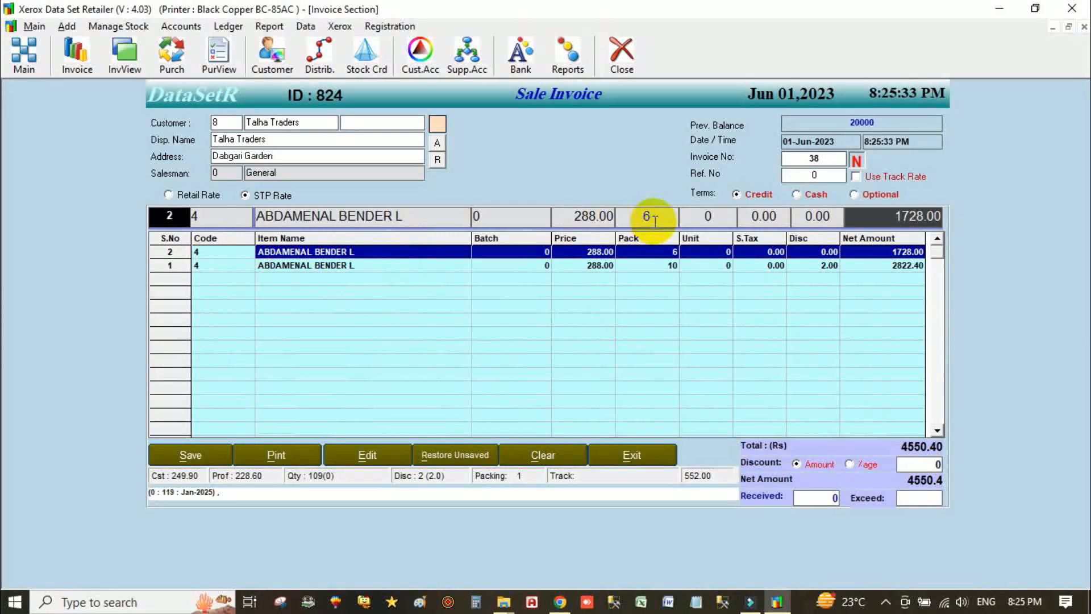
text(r)
key(Down)
key(Down)
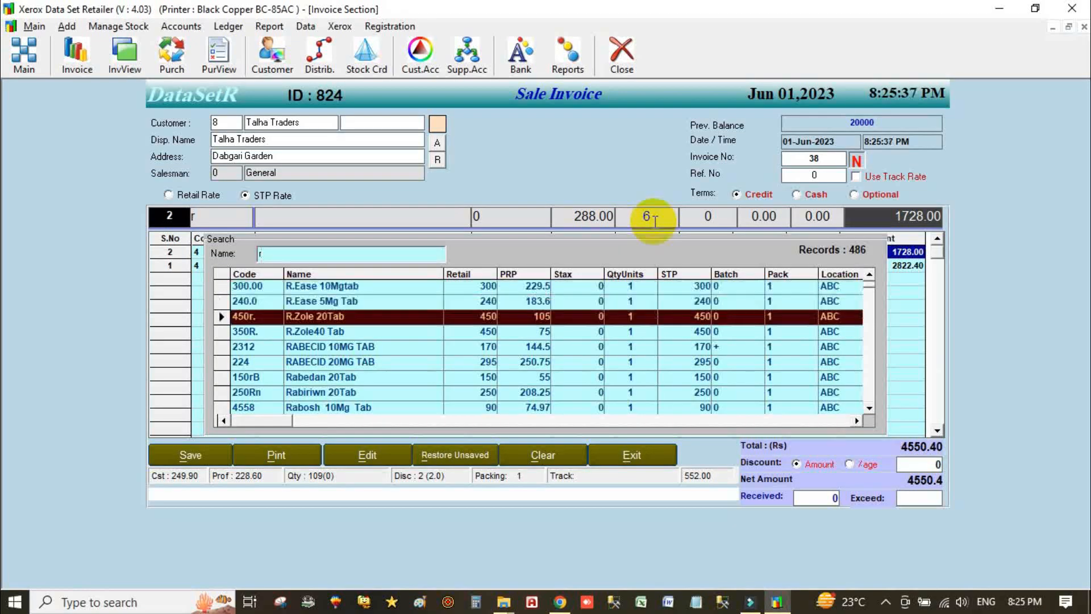
key(Return)
key(Return)
key(Return)
text(1)
key(Return)
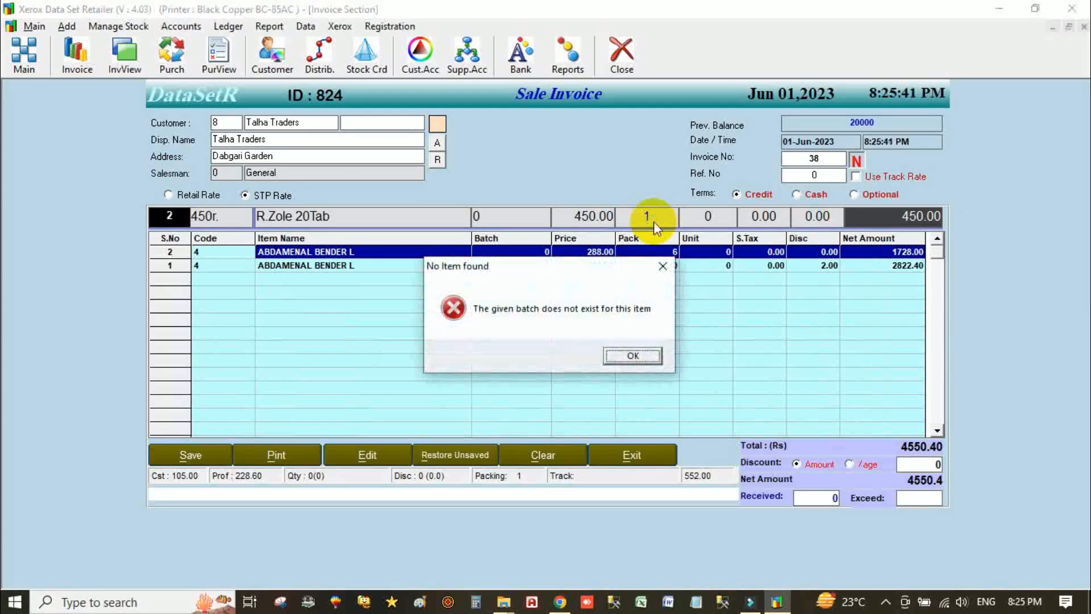
- Dismiss the missing-batch errors and restore line 2's original item unchanged
key(Return)
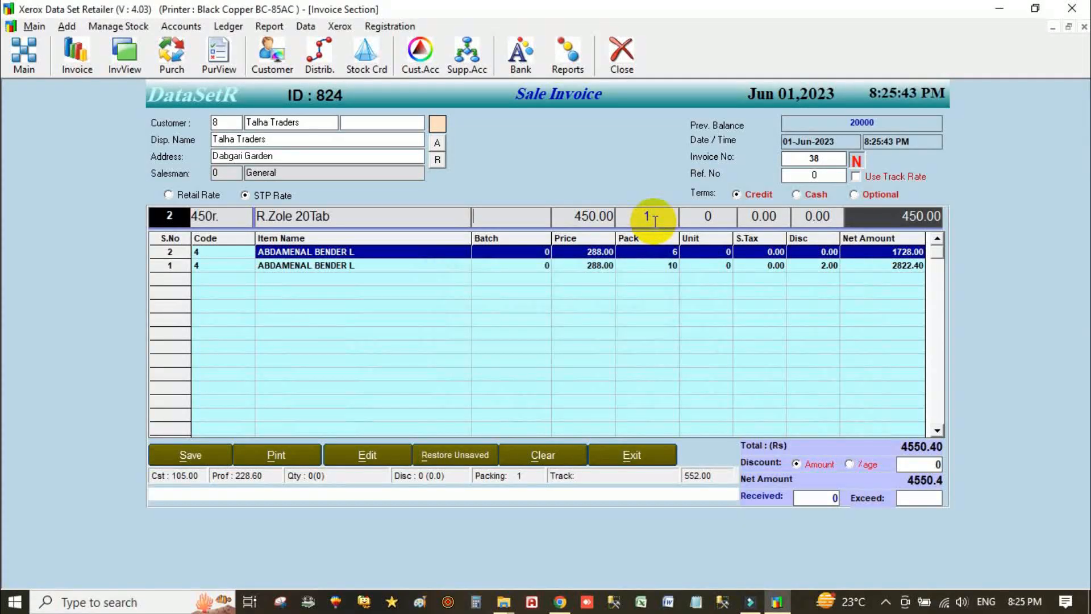
text(0)
key(Return)
key(Return)
key(Return)
key(Return)
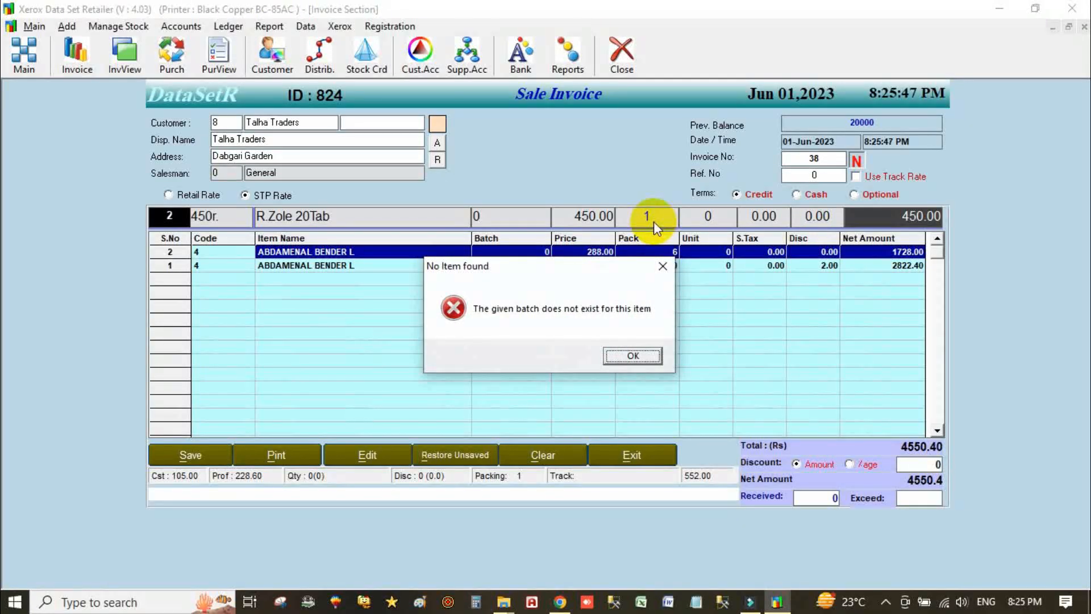
key(Return)
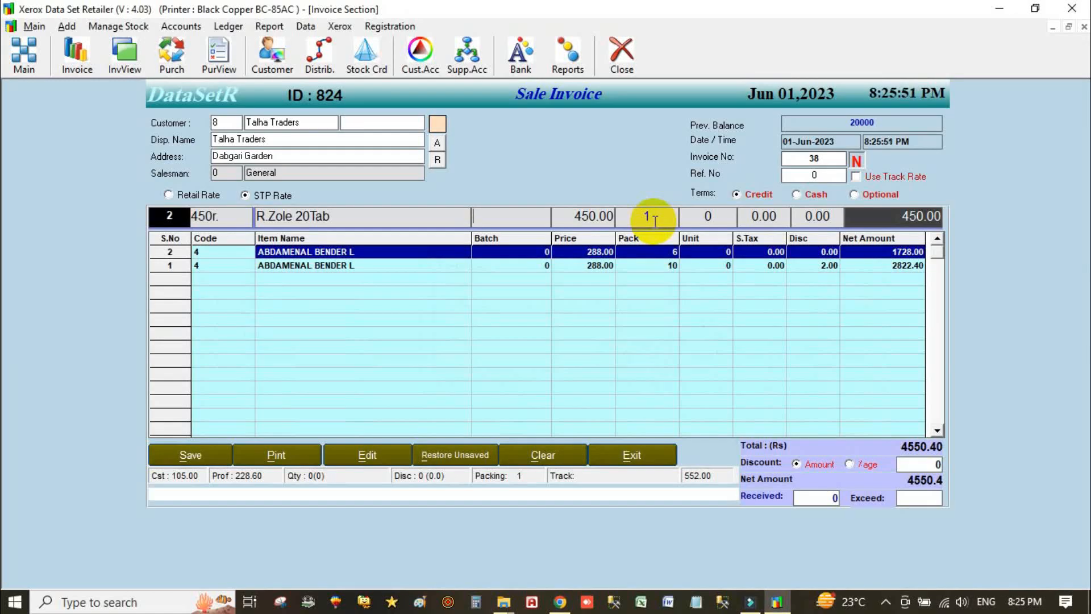
key(shift+Tab)
key(shift+Tab)
key(Return)
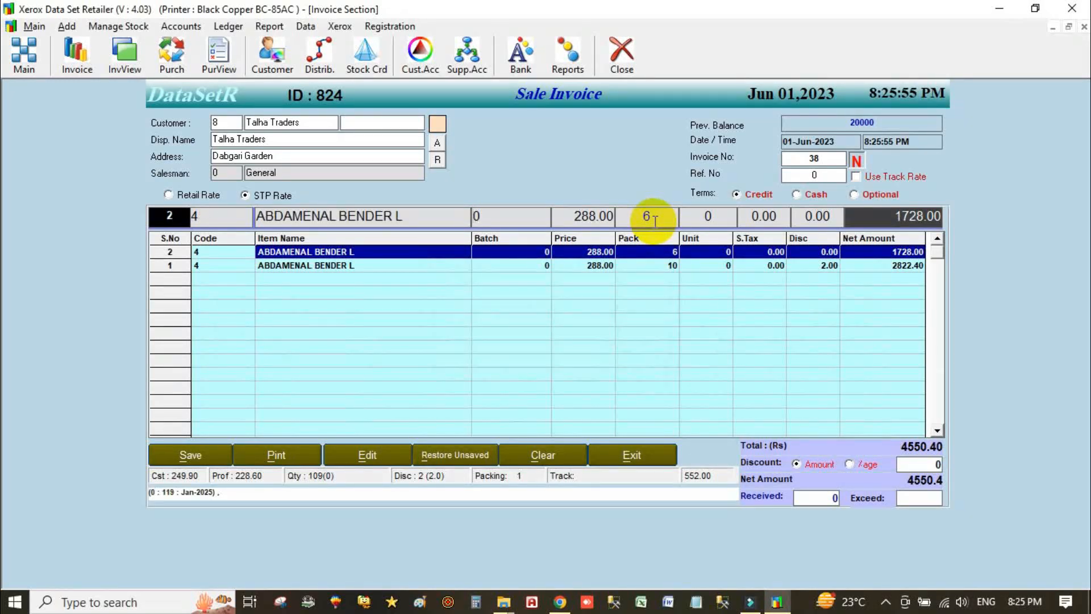
key(Return)
key(Return)
key(Return)
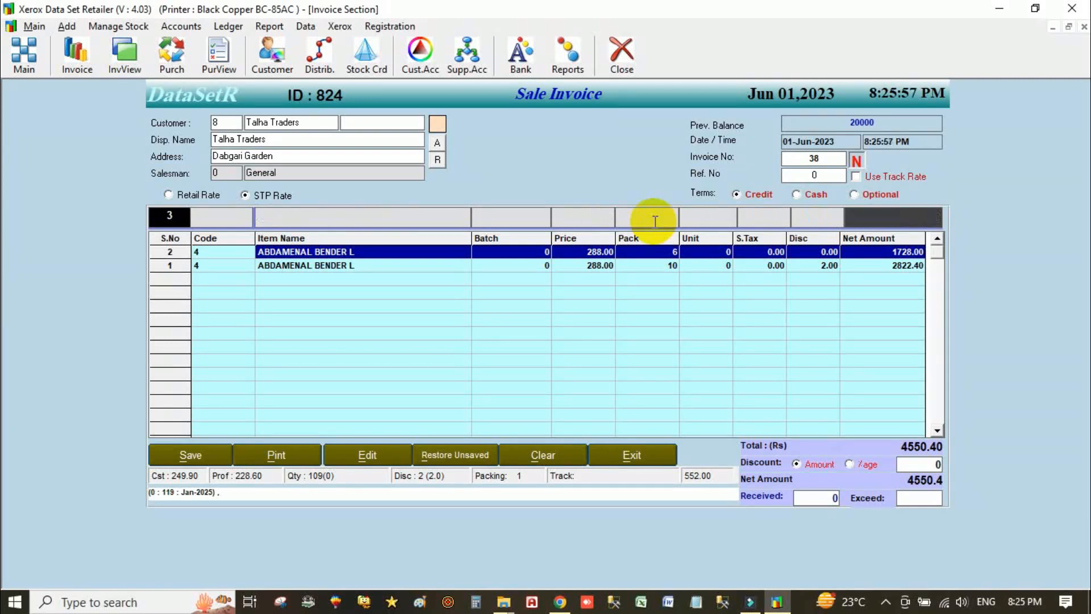
- Delete the extra item row on line 1 and save the invoice
click(224, 265)
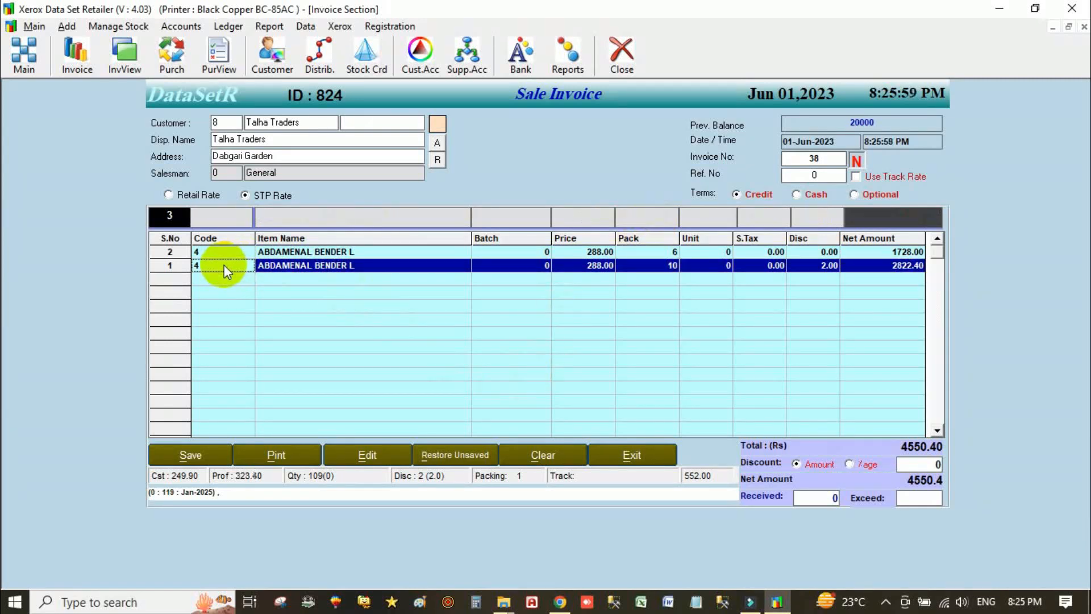
key(Delete)
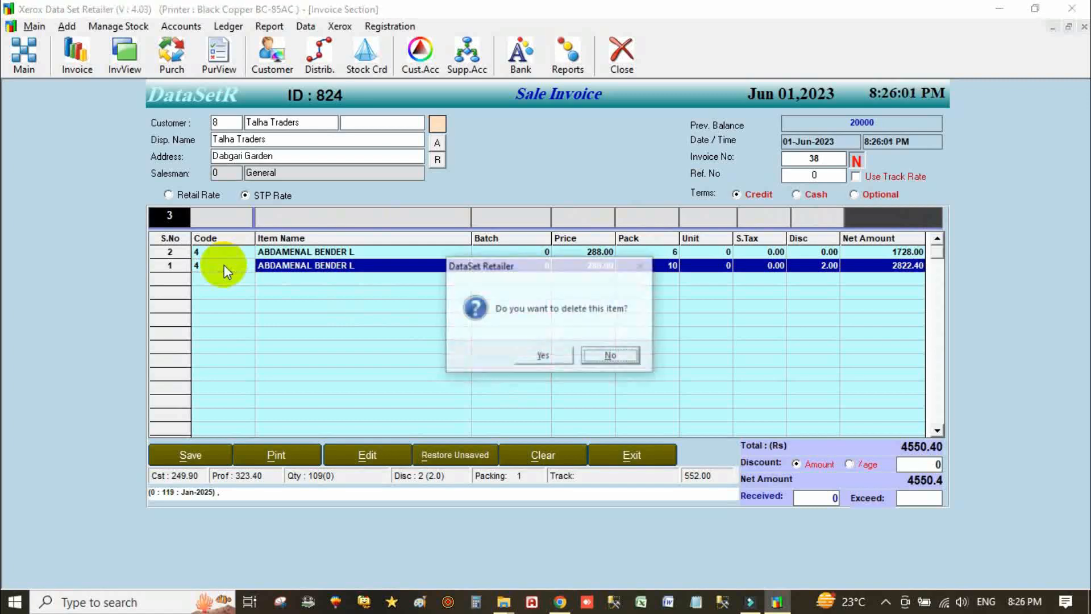
key(Left)
key(Return)
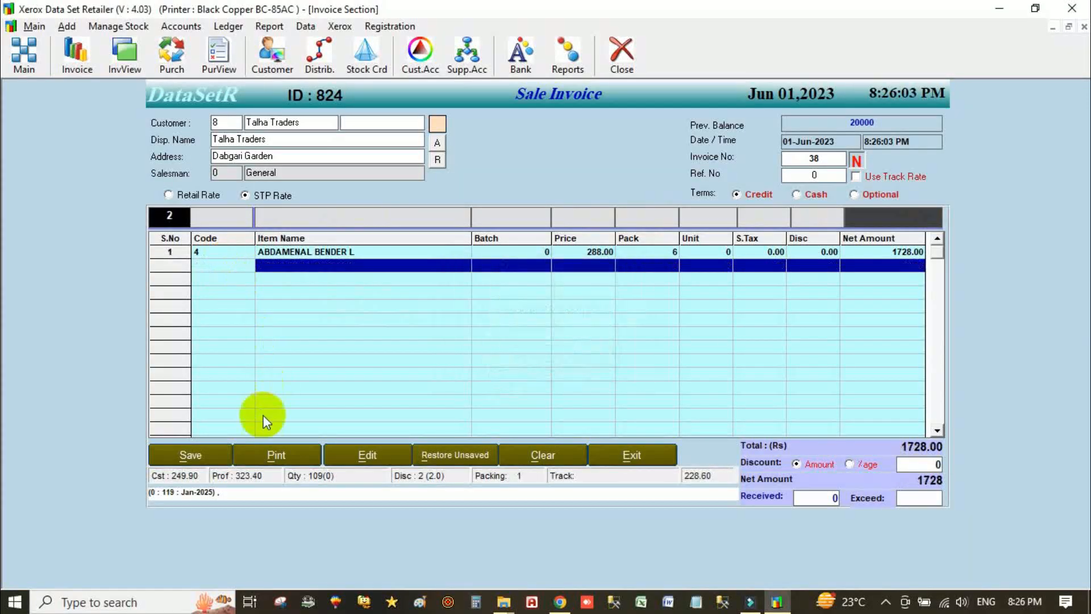
click(190, 455)
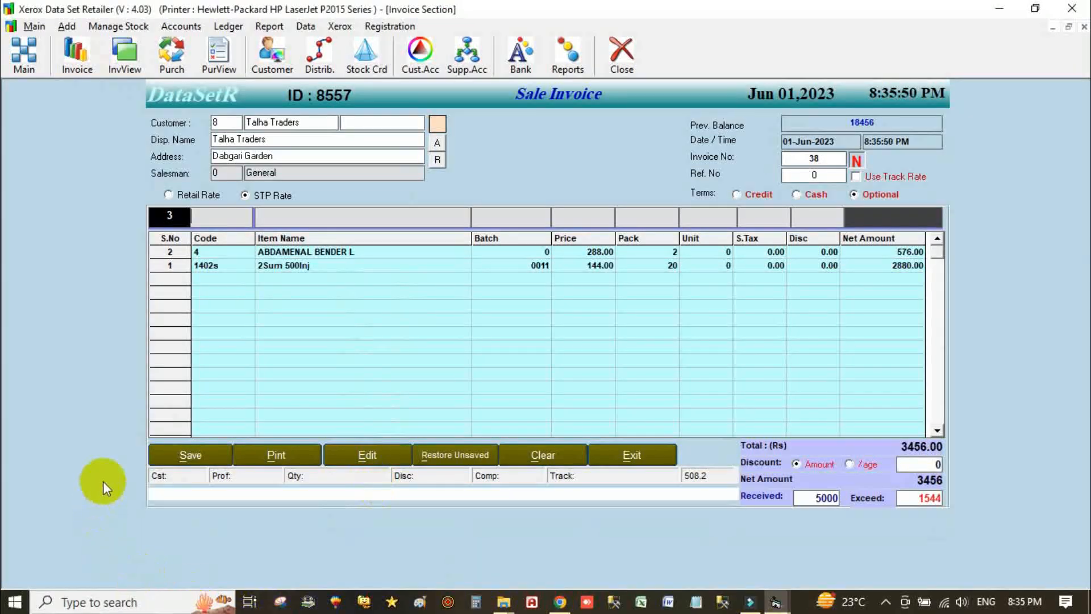
- Confirm saving the Talha Traders invoice and open its print preview
click(188, 461)
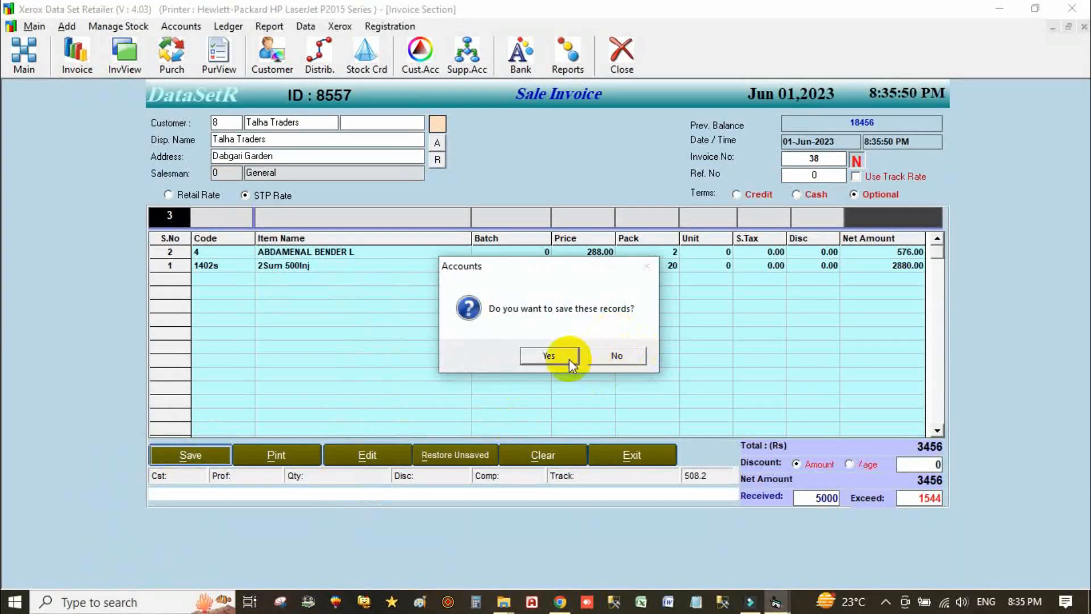
click(549, 356)
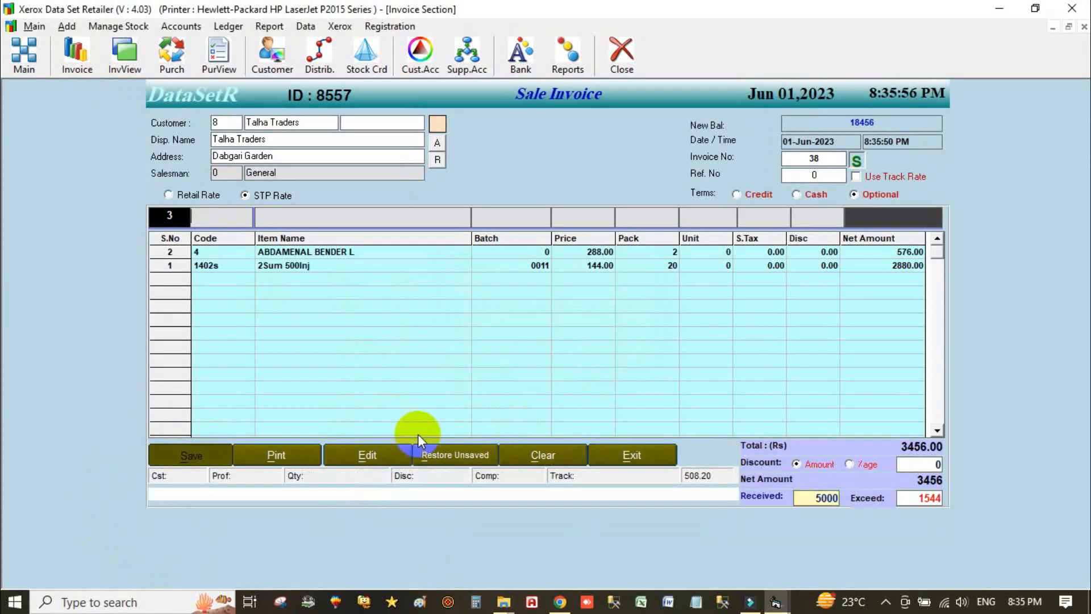
click(286, 455)
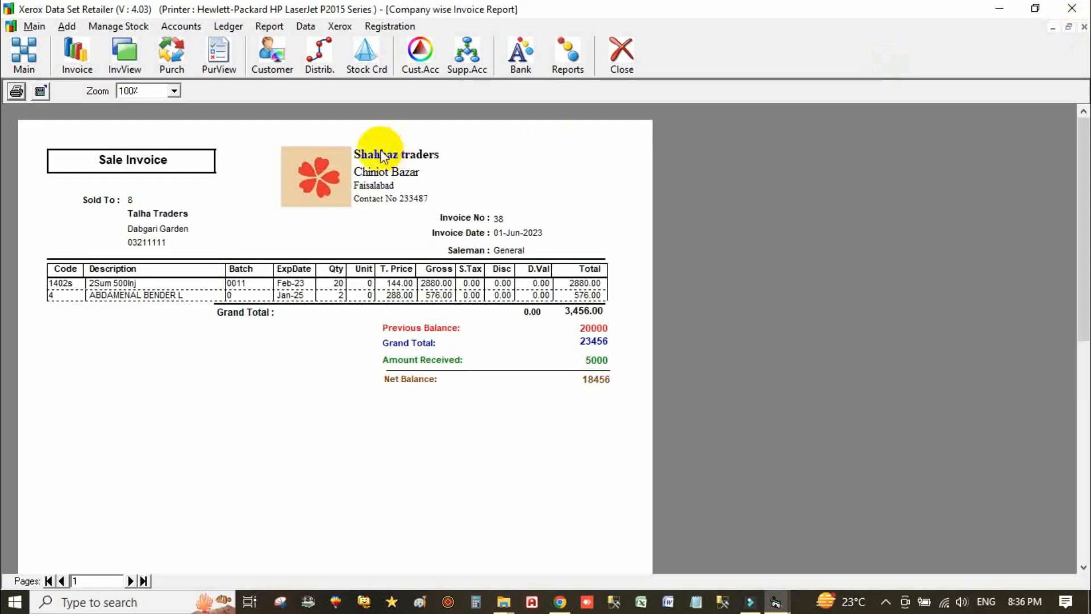
- Try the hp LaserJet 1010 HB and Microsoft Print to PDF printers, then cancel and close the preview
click(14, 90)
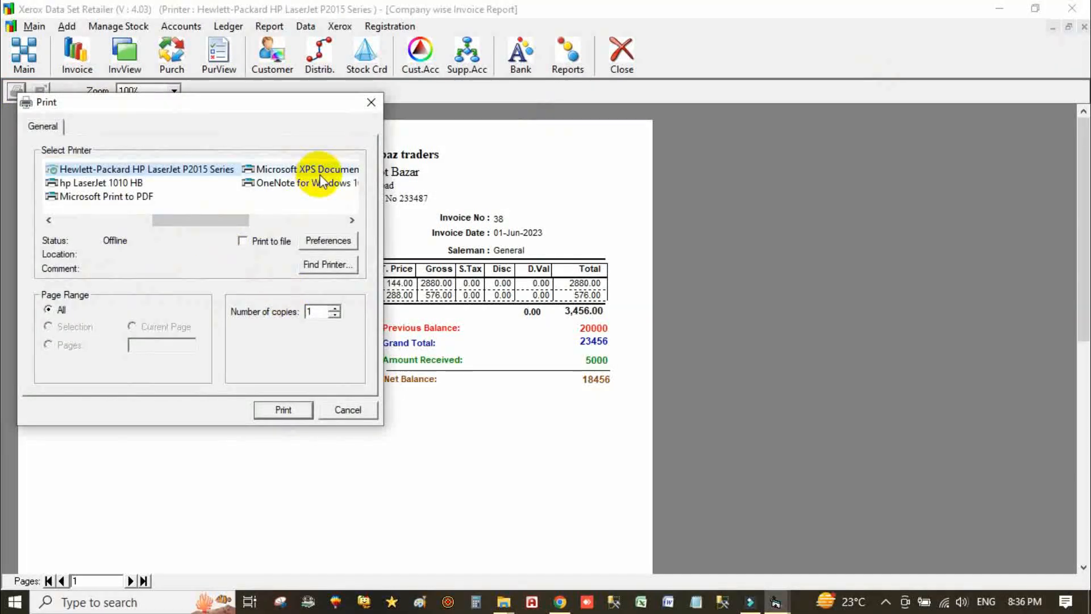
click(141, 181)
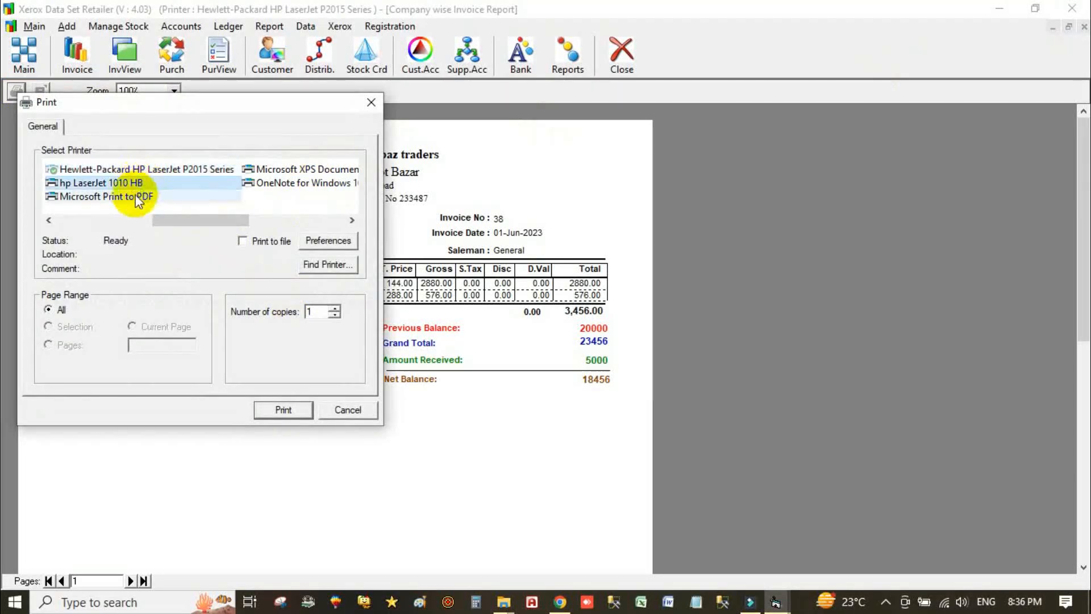
click(134, 199)
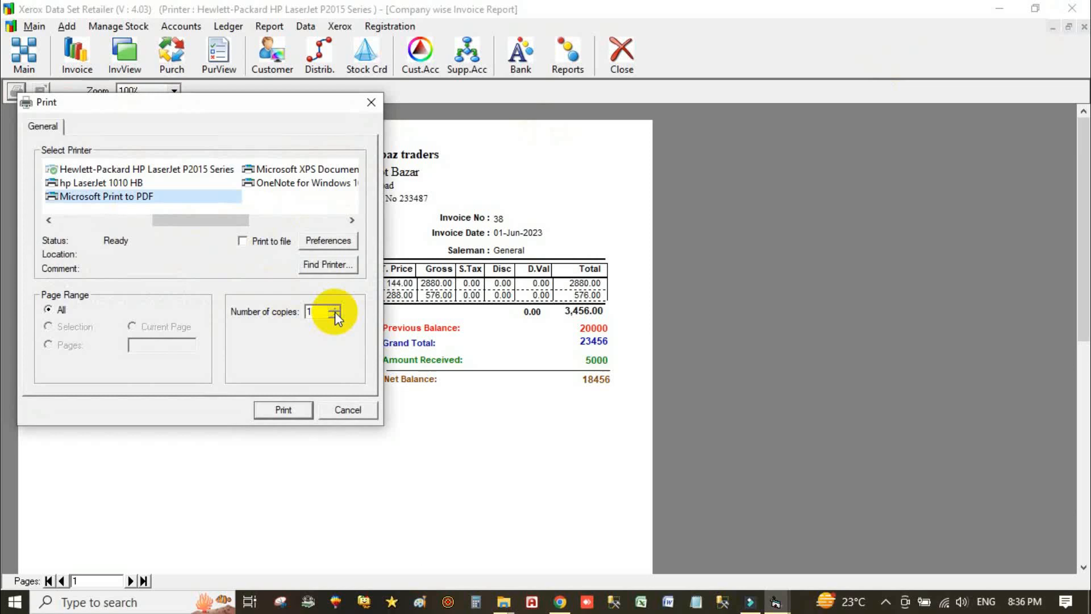
click(348, 411)
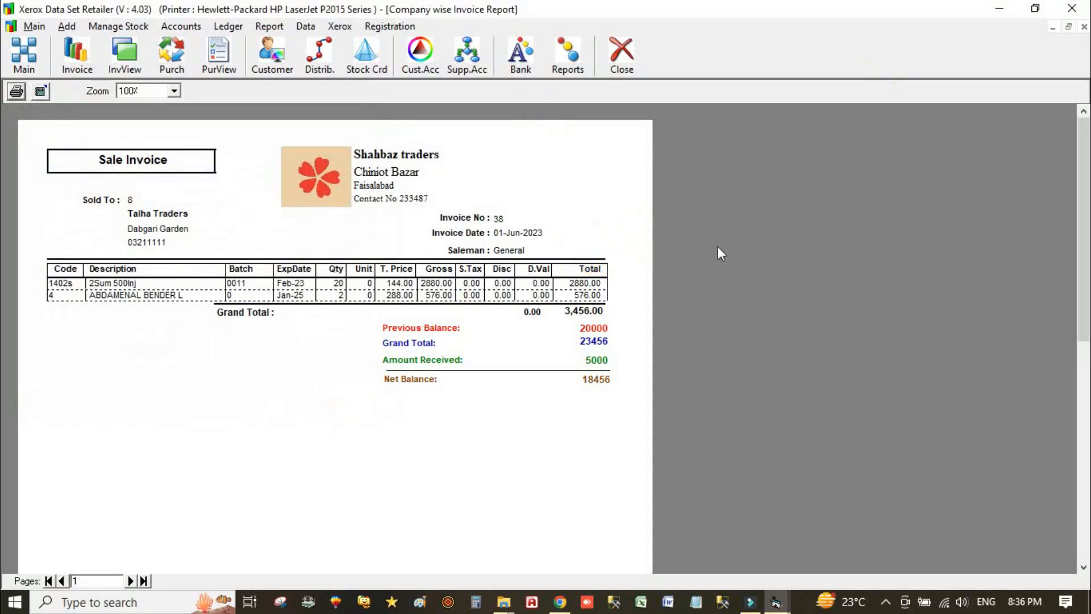
click(1085, 28)
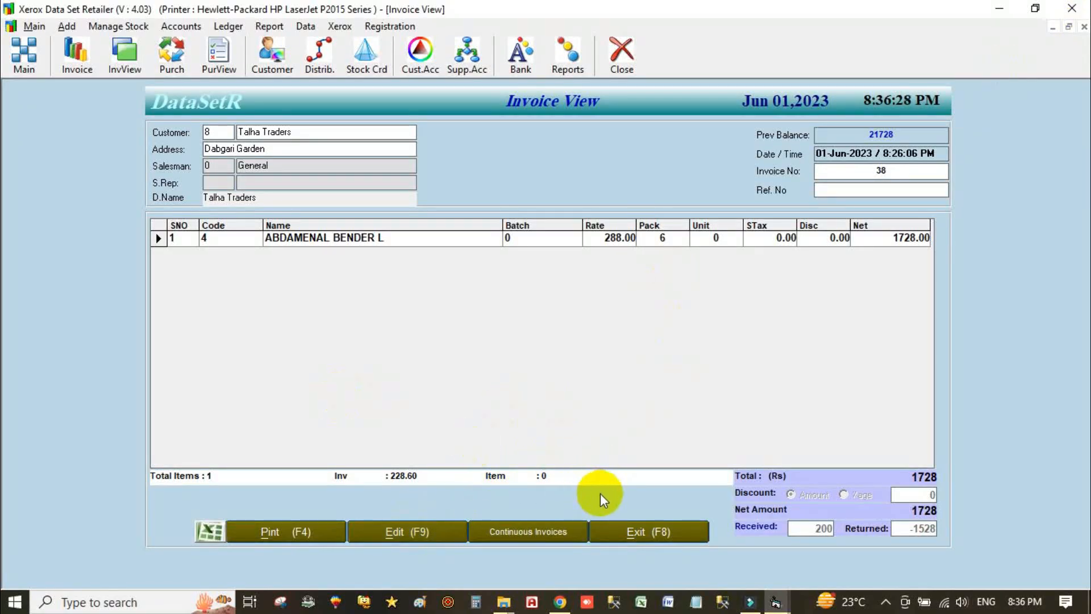
- Reopen Invoice View, step back through older invoices, and load invoice 15
click(634, 536)
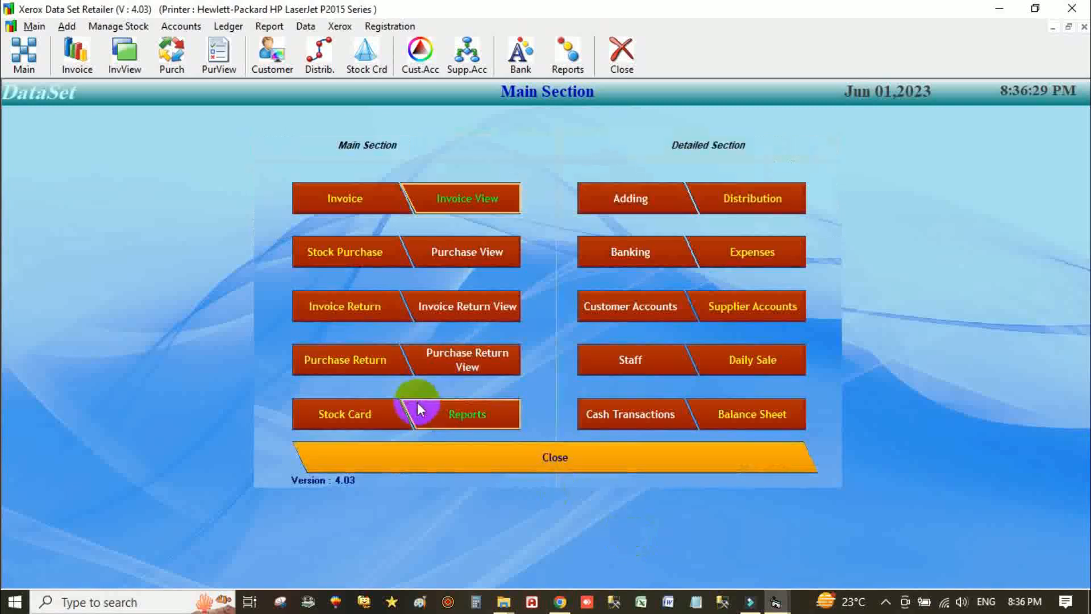
click(469, 199)
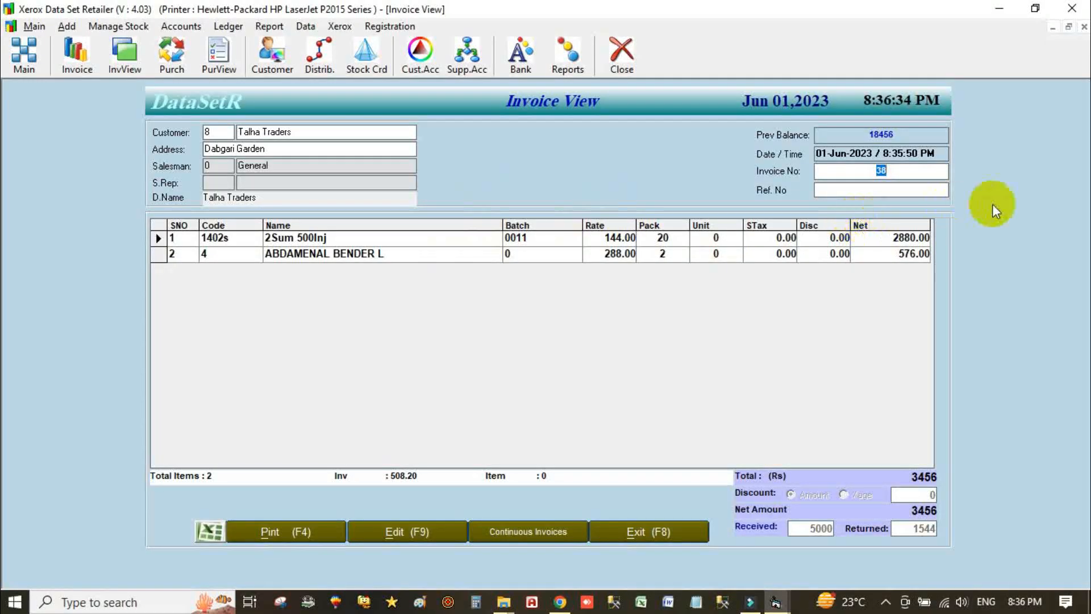
key(Down)
key(Down)
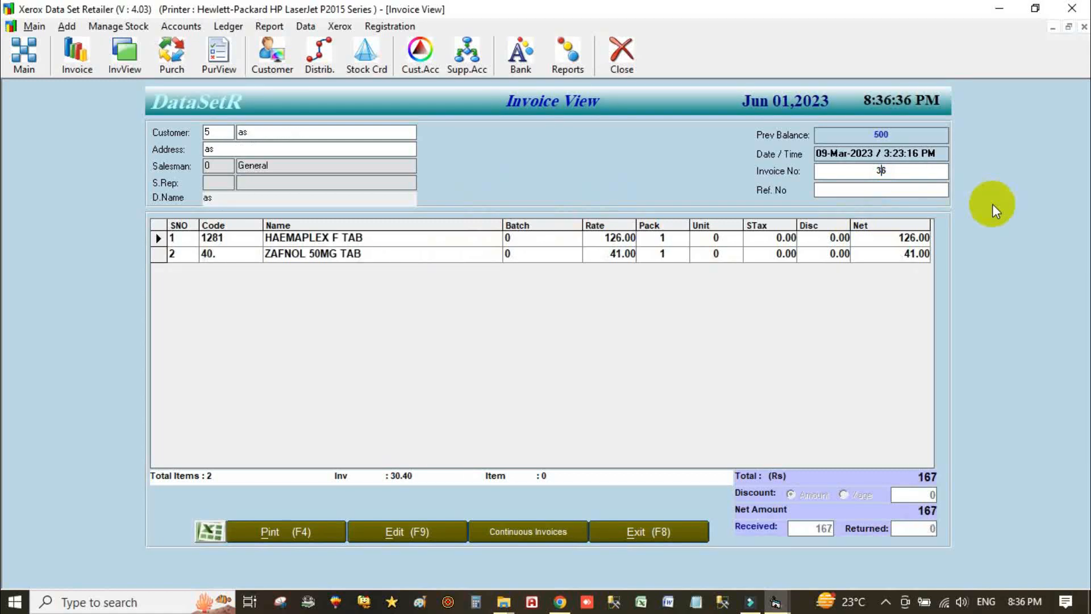
key(Down)
key(Down)
key(Down)
key(Down)
key(Down)
key(Down)
key(Down)
key(Down)
key(Down)
key(Down)
key(Down)
key(Down)
key(Down)
key(Down)
key(Down)
key(Down)
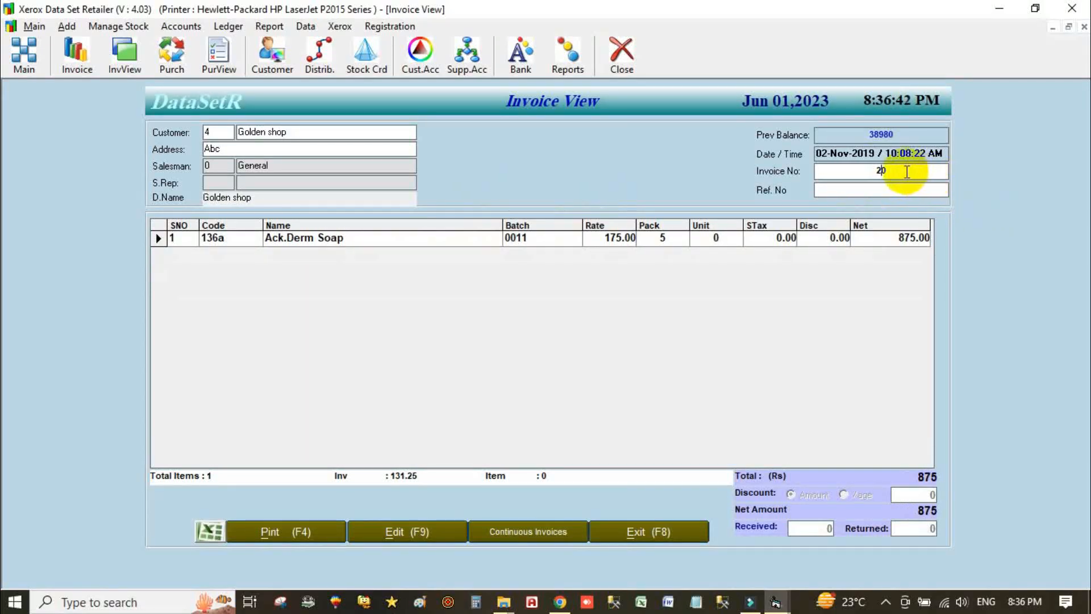
key(BackSpace)
key(BackSpace)
text(15)
key(Return)
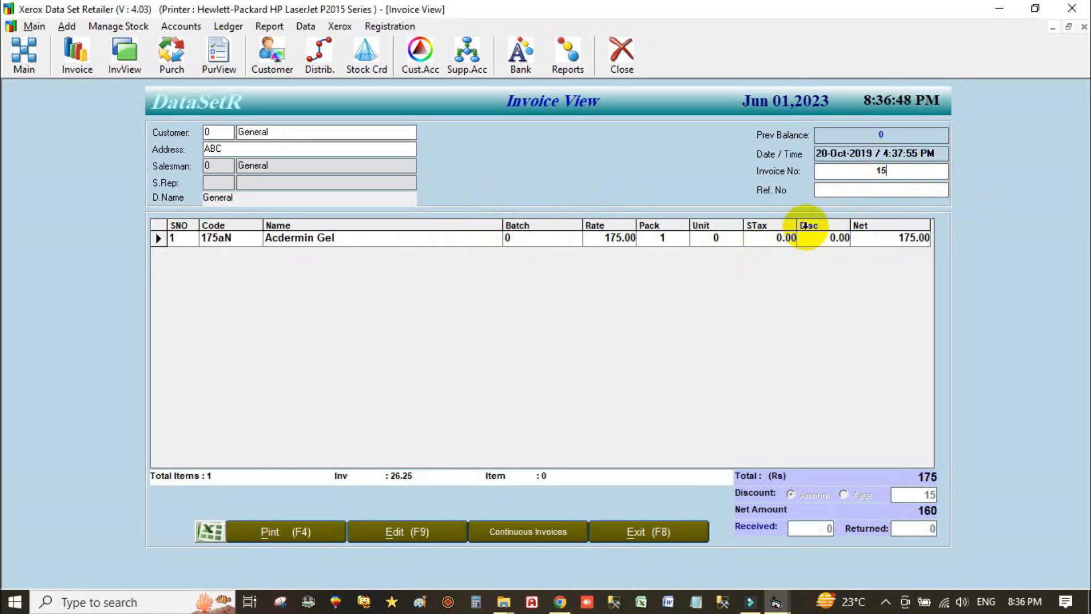
- Preview invoice 15's printout, then open it for editing
click(275, 530)
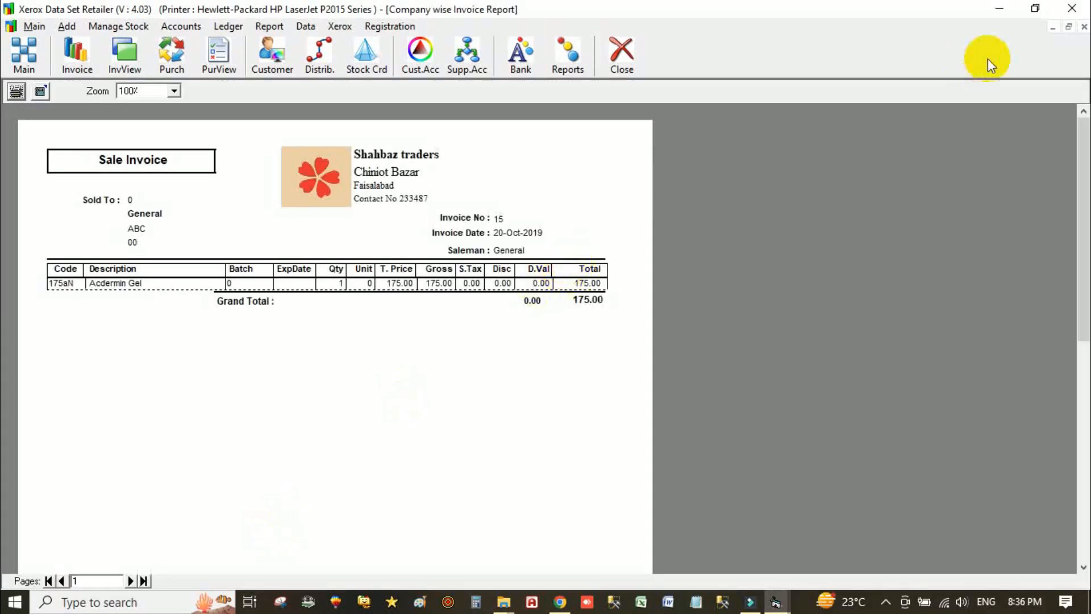
click(1084, 26)
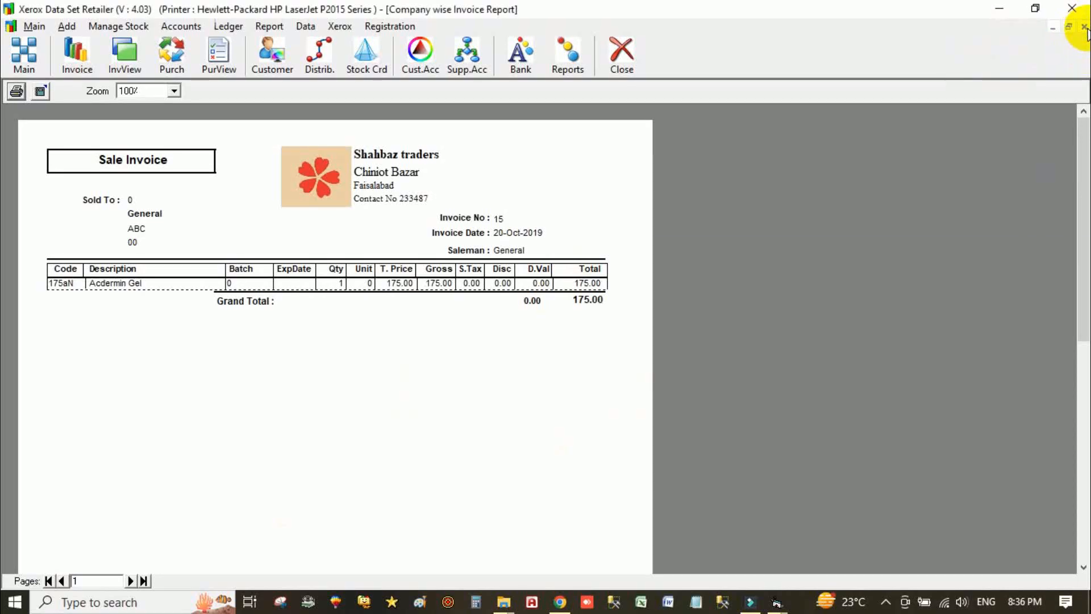
click(414, 536)
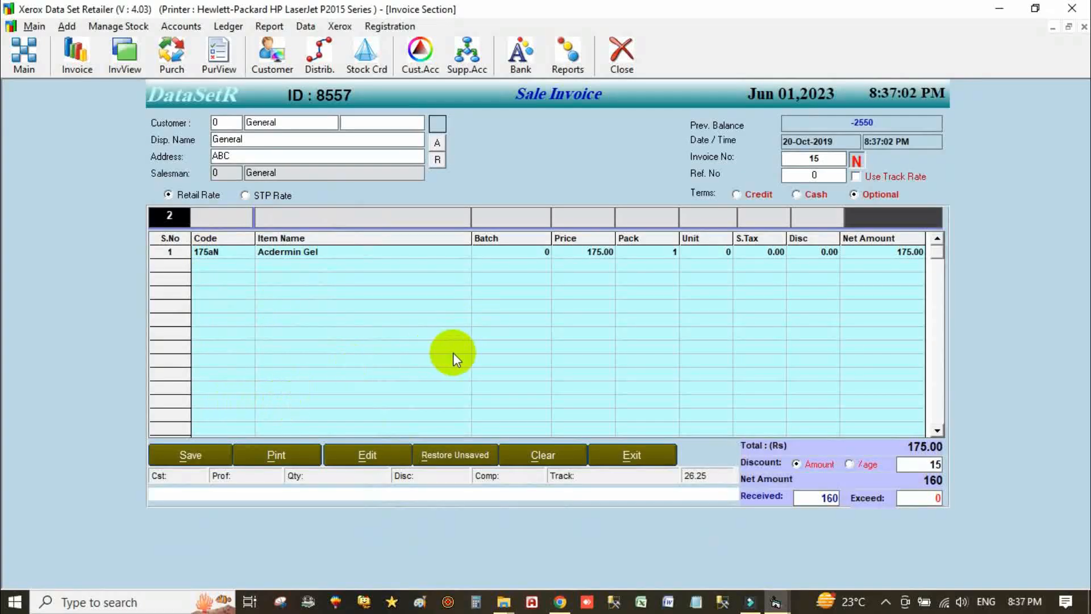
- Save the General settings in Main > Options and close the options window
click(35, 27)
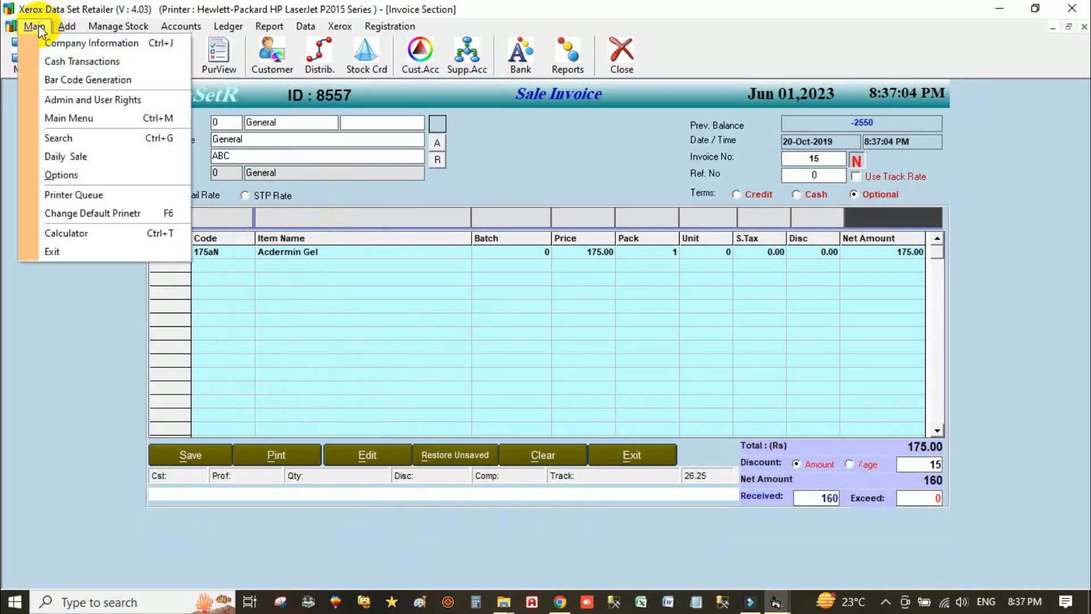
click(96, 176)
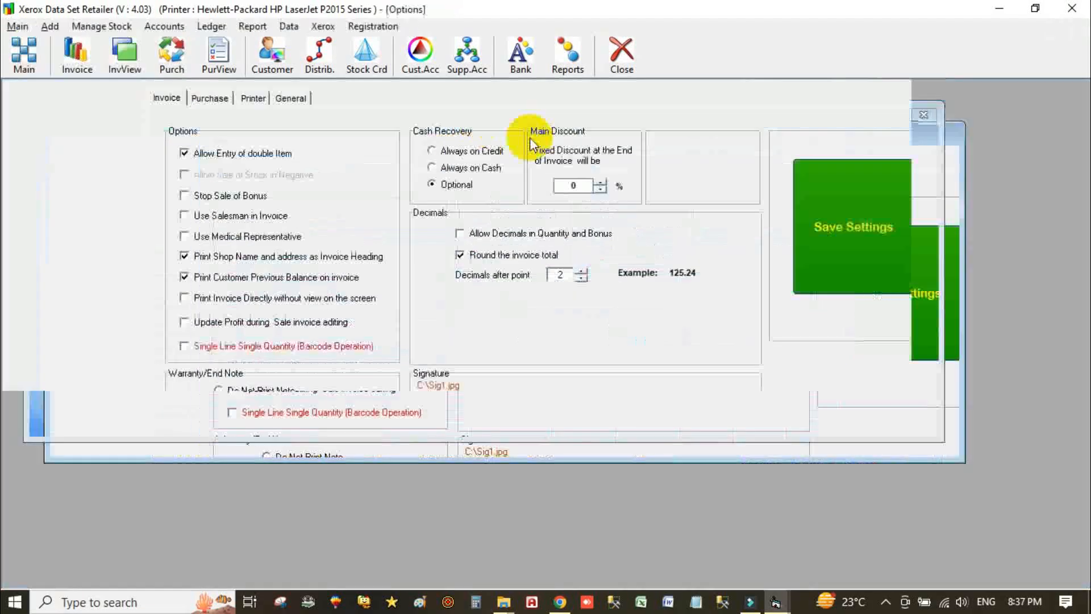
click(291, 102)
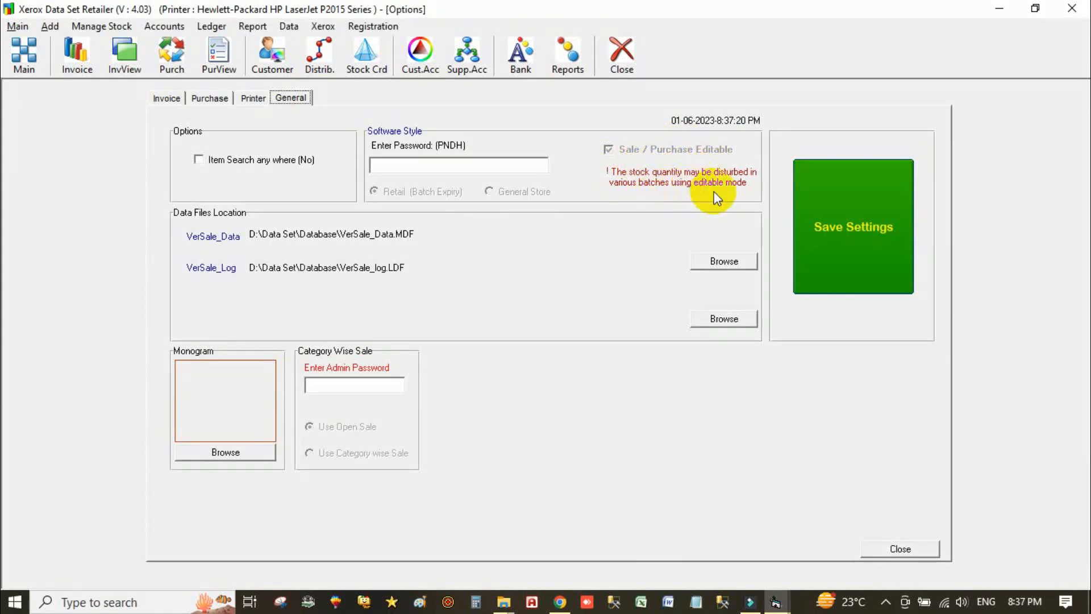
click(873, 207)
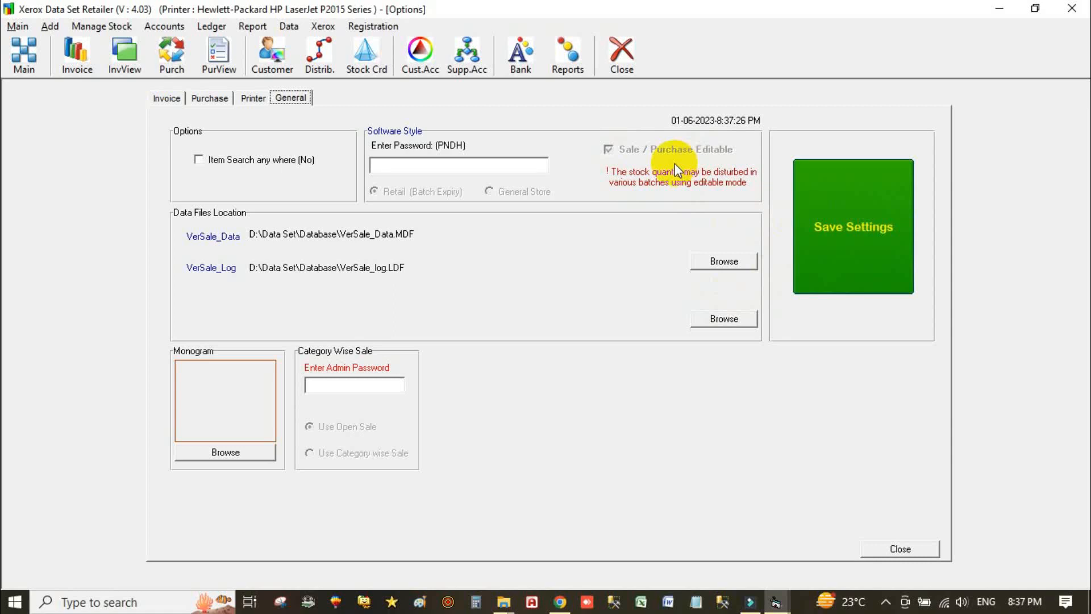
click(822, 180)
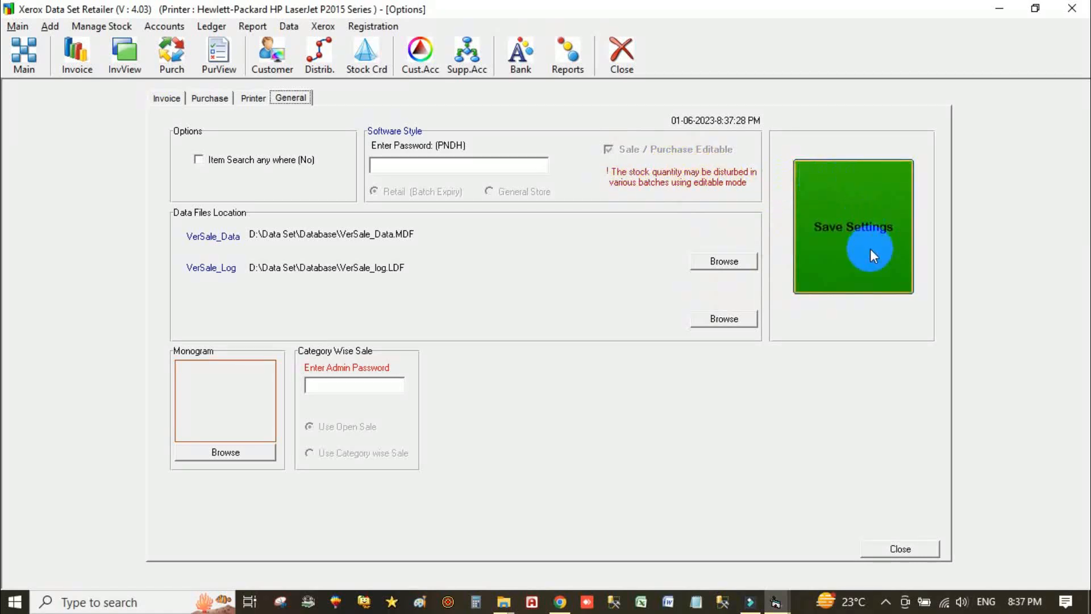
click(884, 550)
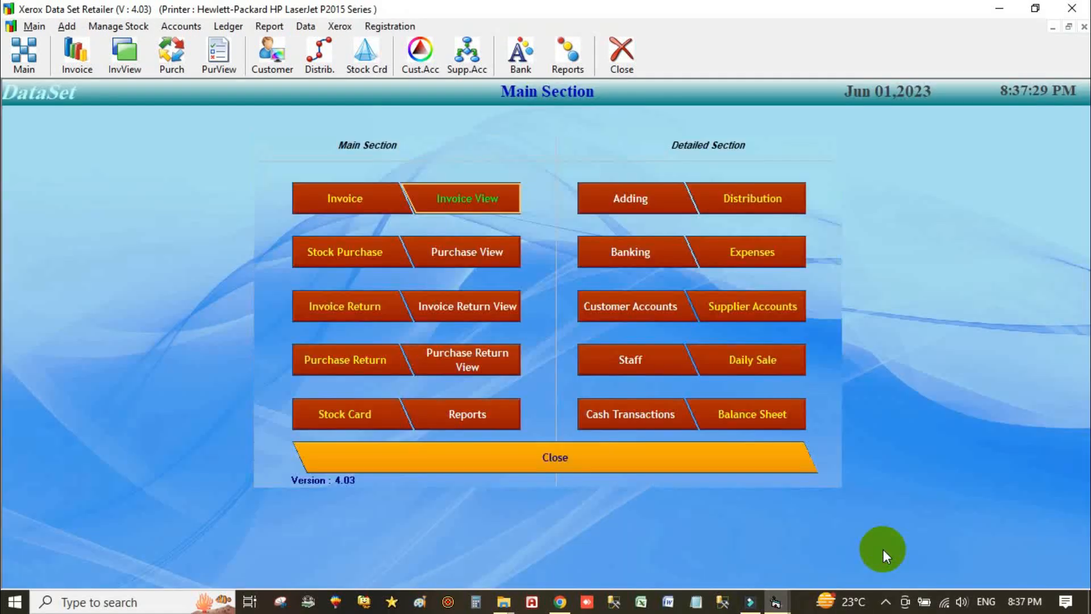
- Save a sale return of 10 packs of item code 4 (3000 total) and preview its printout
click(339, 309)
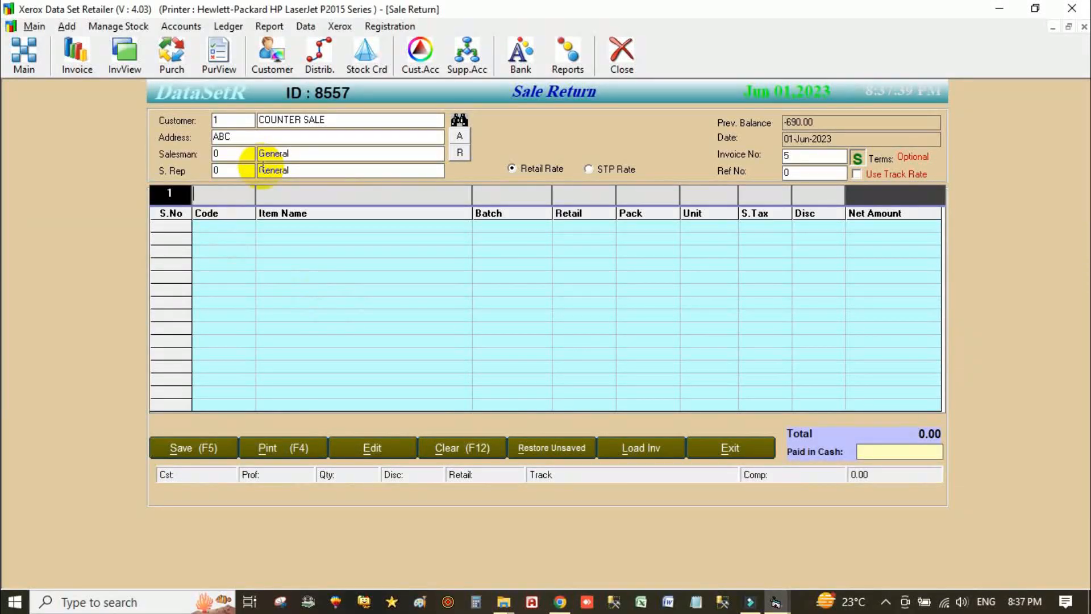
text(4)
key(Return)
key(Return)
text(10)
key(Return)
key(Return)
key(Return)
key(Return)
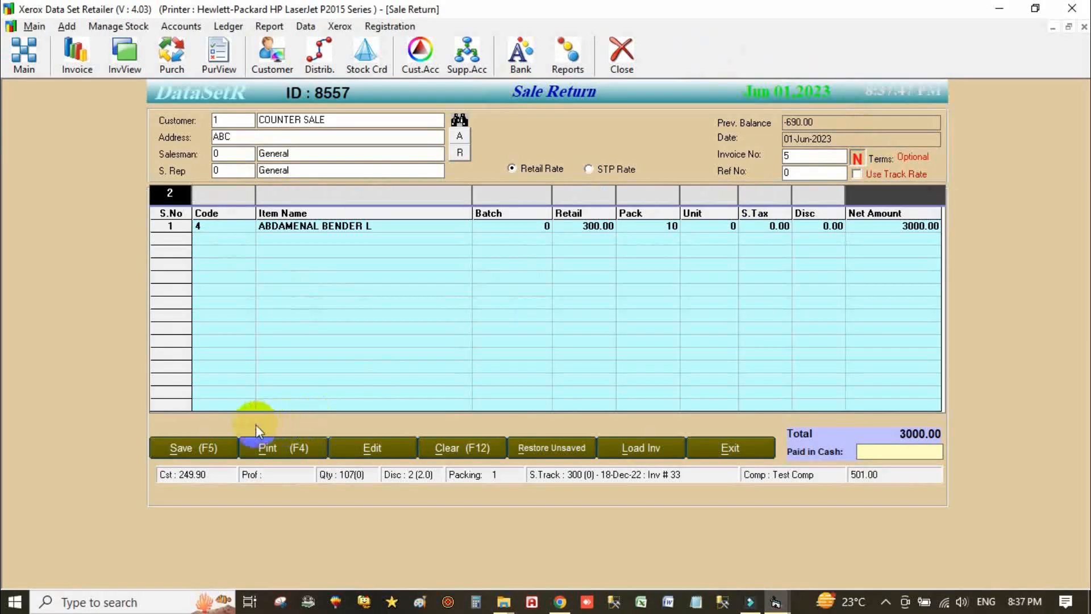
click(218, 448)
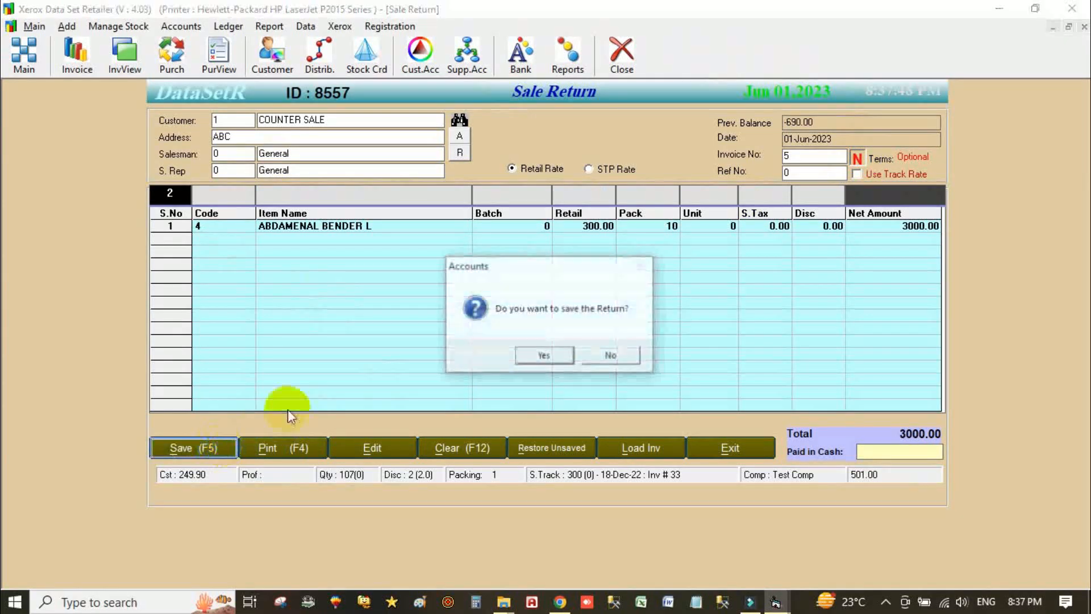
click(538, 353)
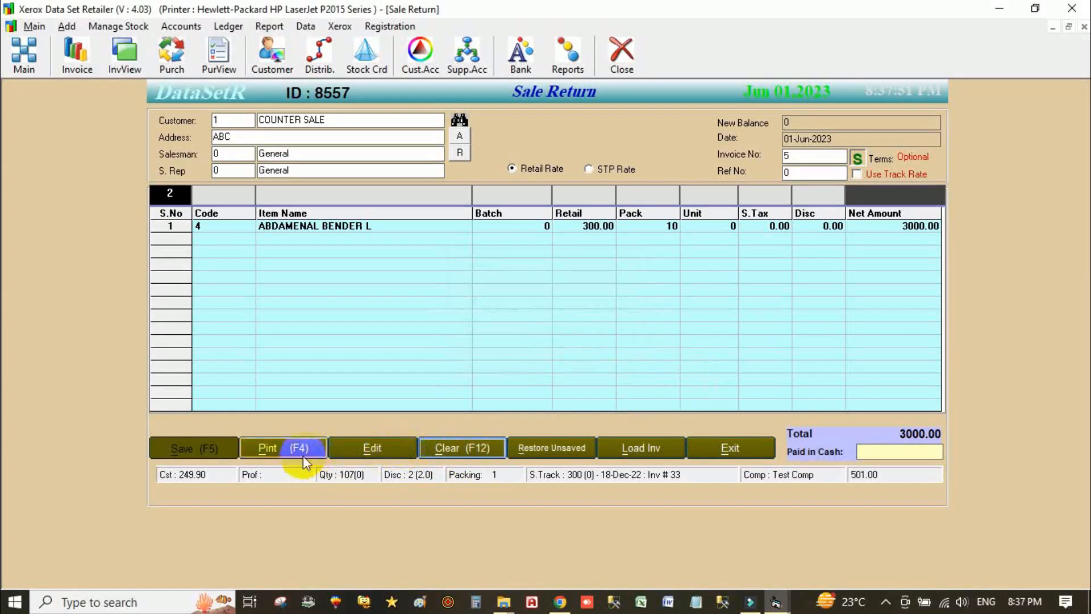
click(289, 450)
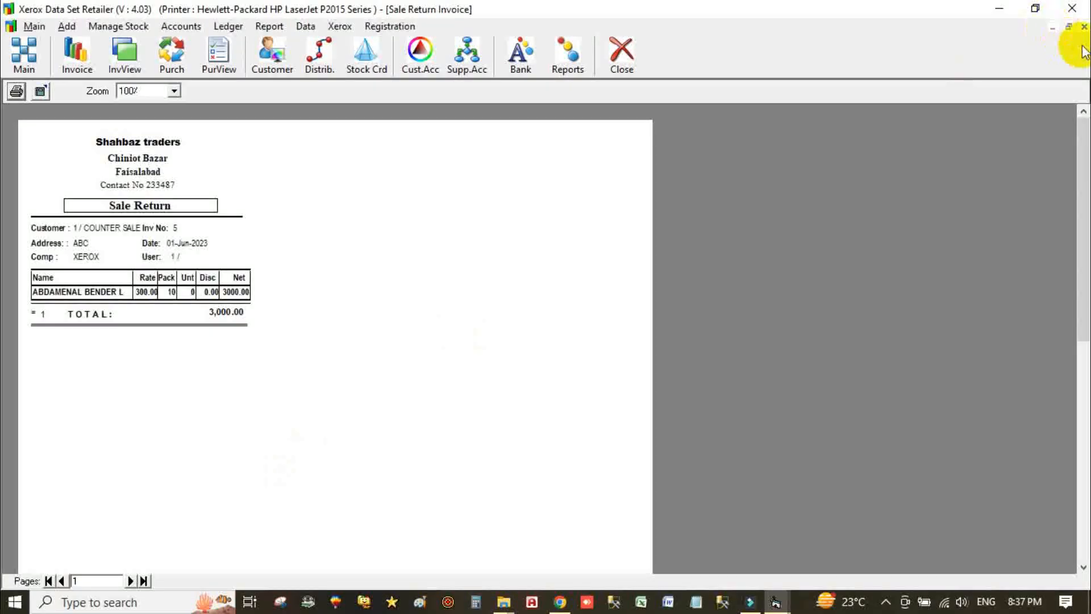
click(1083, 27)
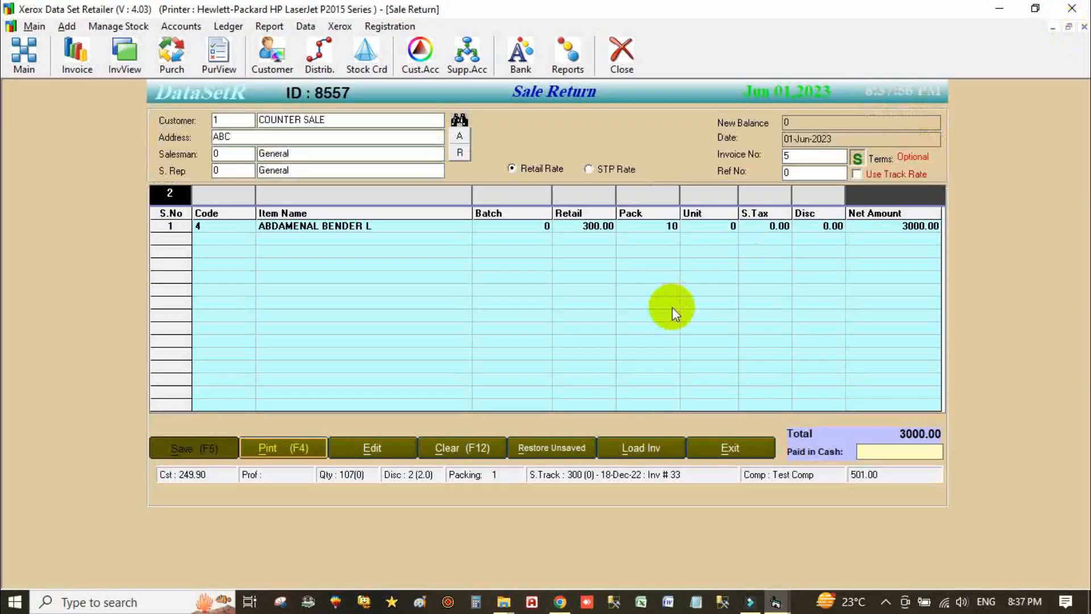